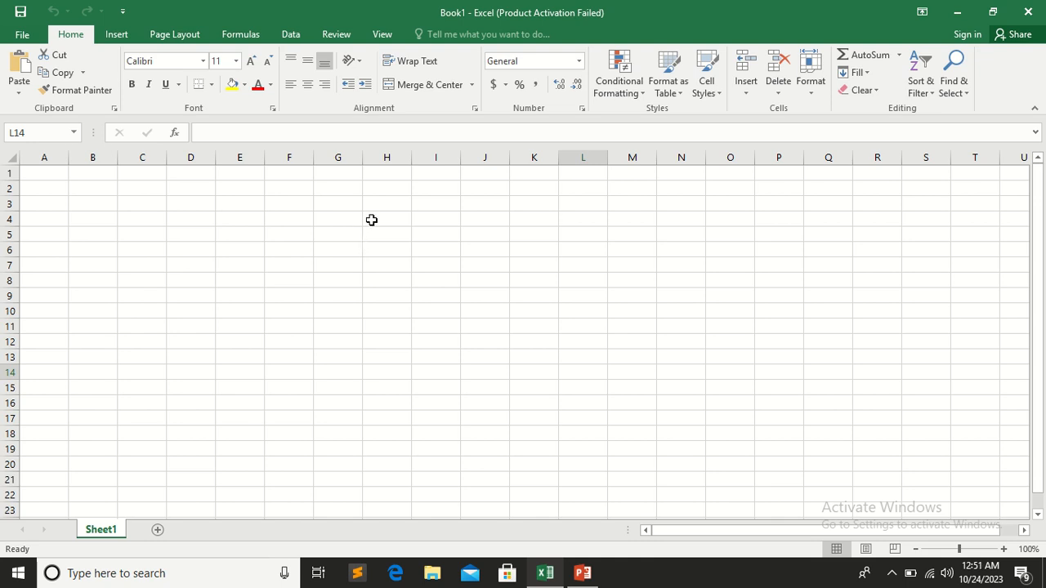
Enter the sample text fsdf in cell G4 and the number 3434 in cell H4
{"action": "left_click", "coordinate": [523, 61]}
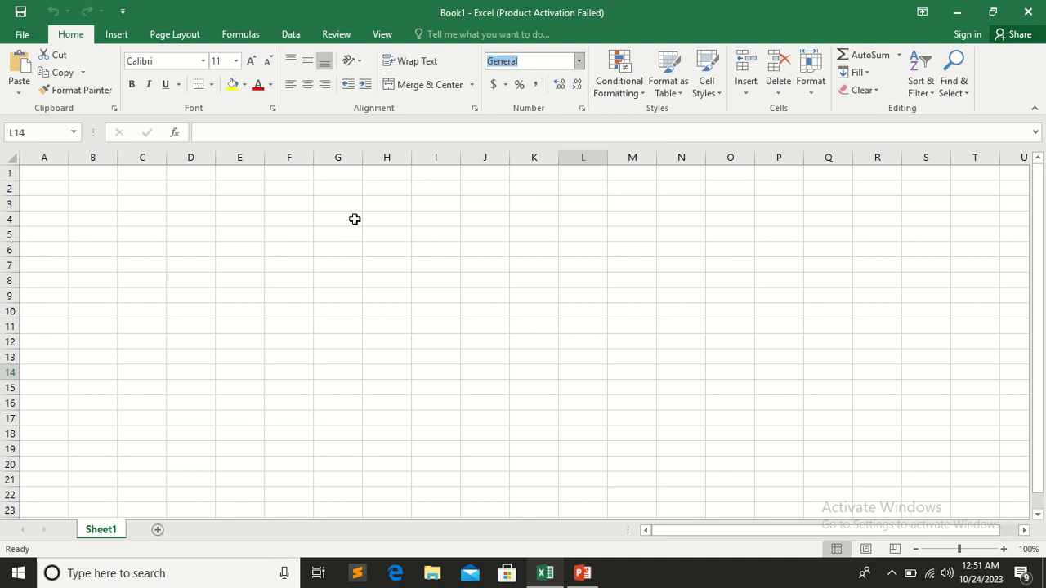
{"action": "left_click", "coordinate": [317, 249]}
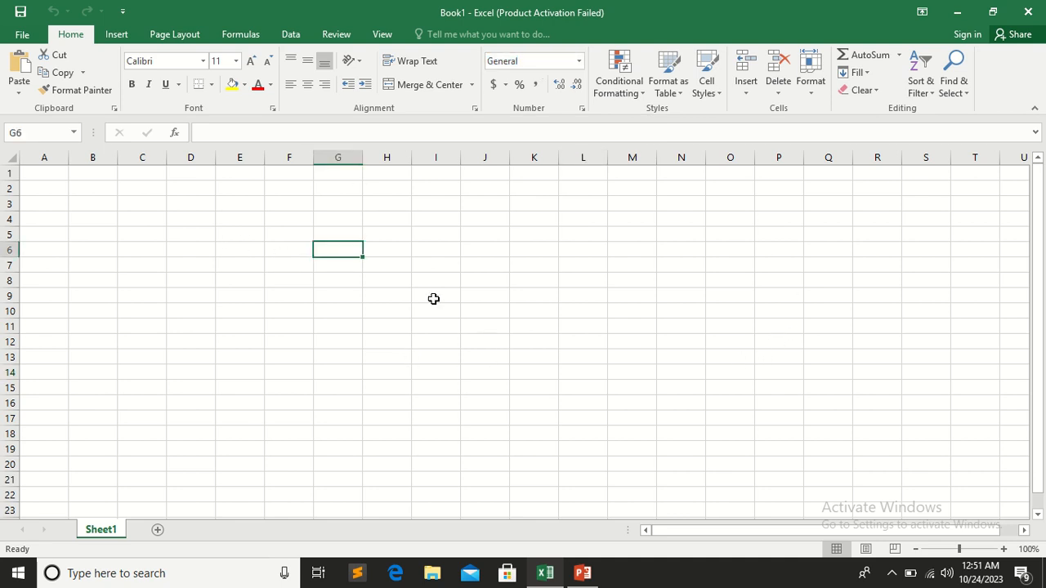
{"action": "left_click", "coordinate": [336, 217]}
{"action": "type", "text": "fsdf"}
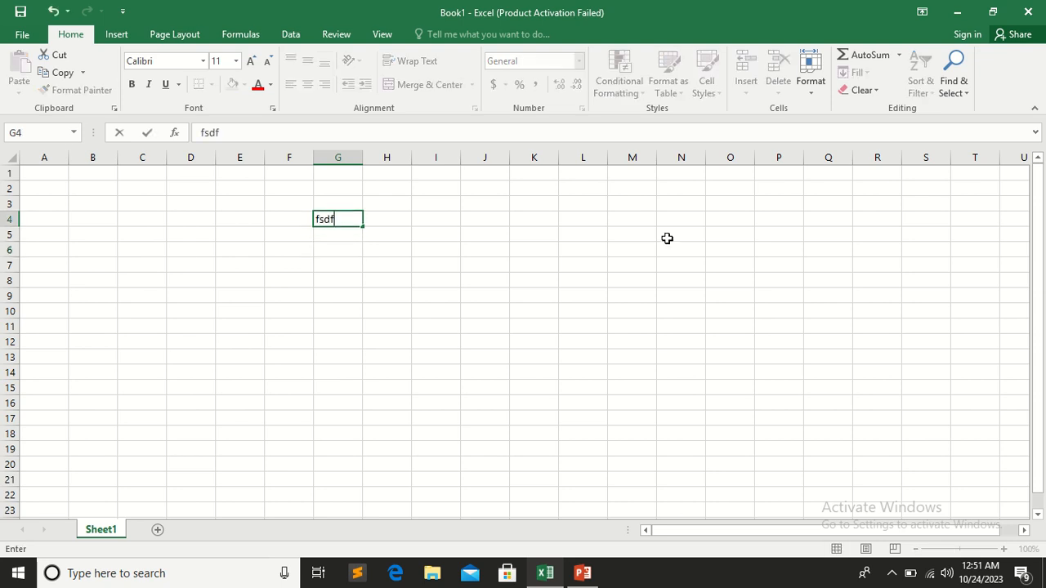
{"action": "key", "text": "Tab"}
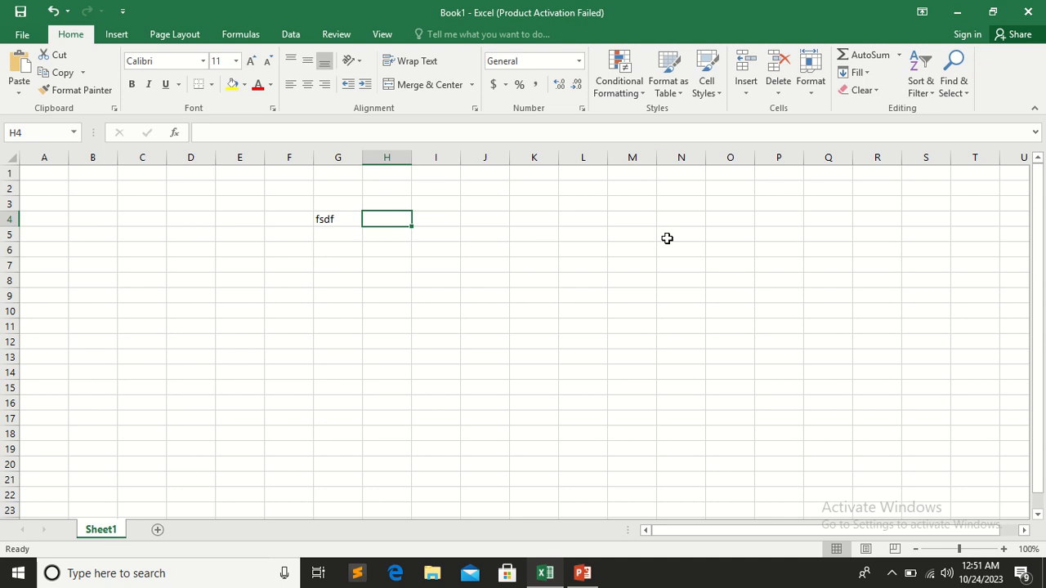
{"action": "type", "text": "3434"}
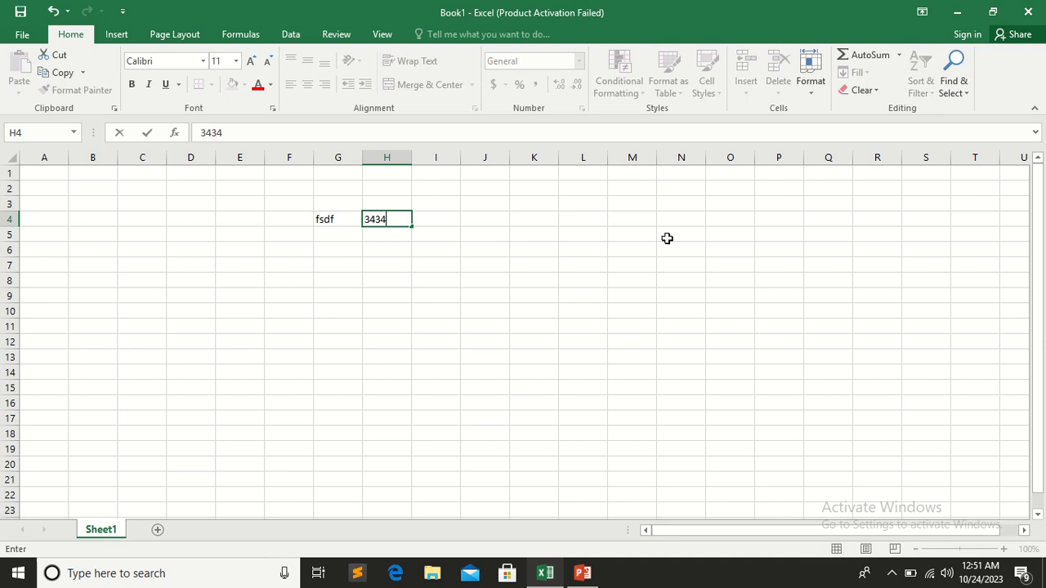
{"action": "key", "text": "Return"}
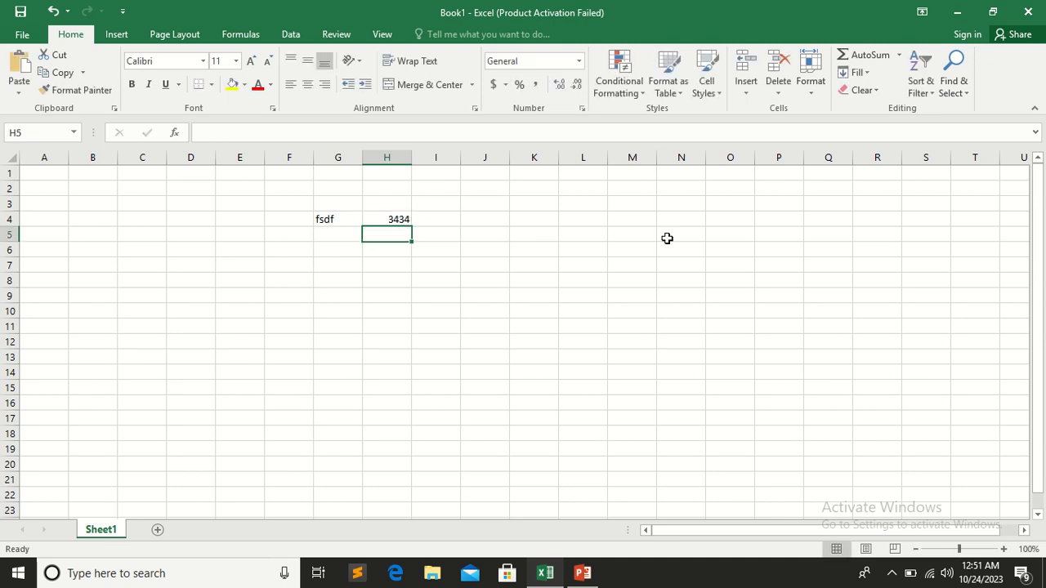
{"action": "key", "text": "Up"}
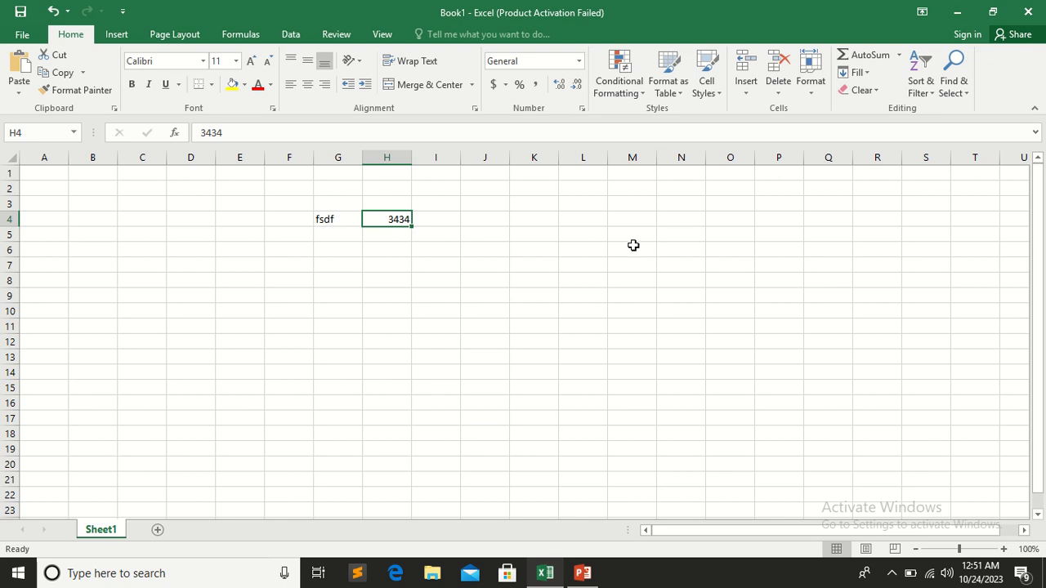
Clear the sample entries from cells G4:H4
{"action": "left_click_drag", "start_coordinate": [335, 219], "coordinate": [381, 214]}
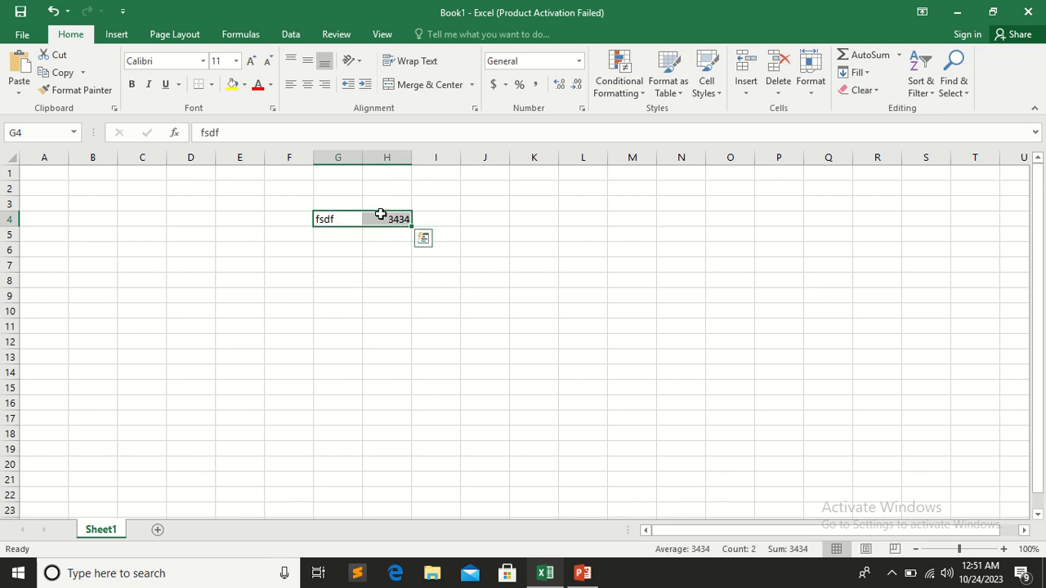
{"action": "key", "text": "Delete"}
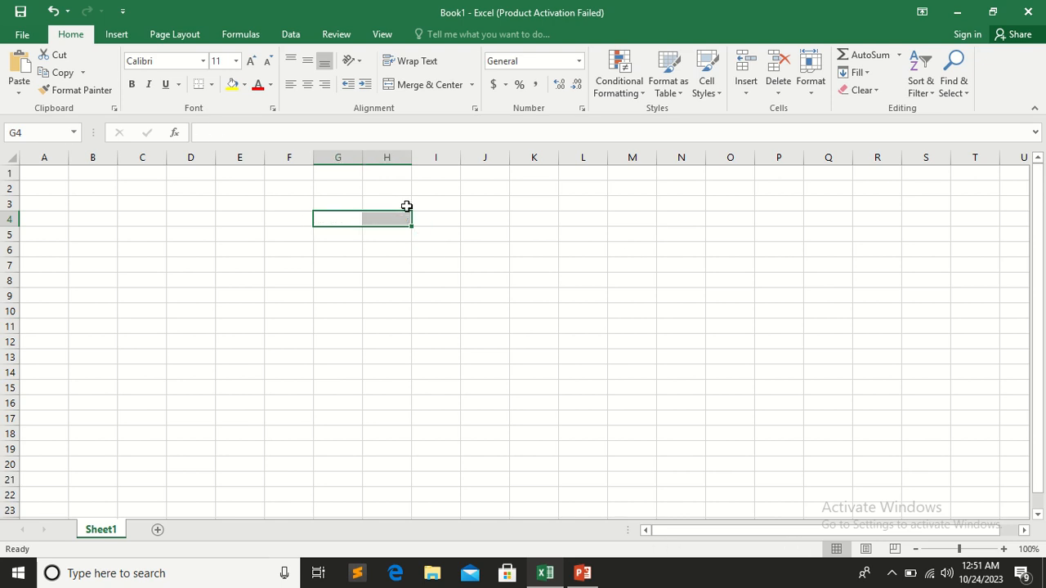
{"action": "left_click", "coordinate": [425, 292]}
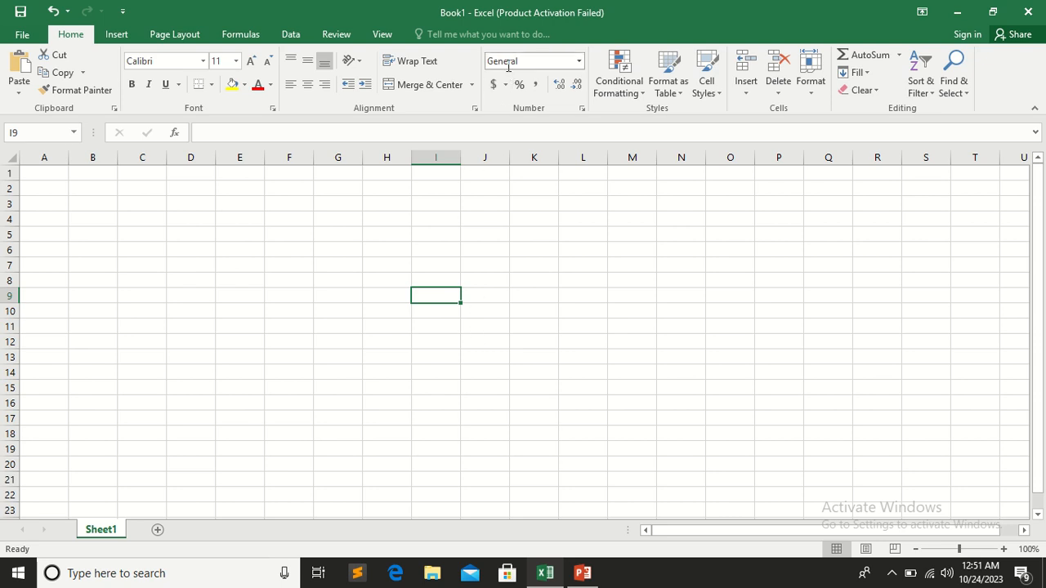
Examine the available number formats for cell I3 and for the range H4:L12
{"action": "left_click", "coordinate": [445, 205]}
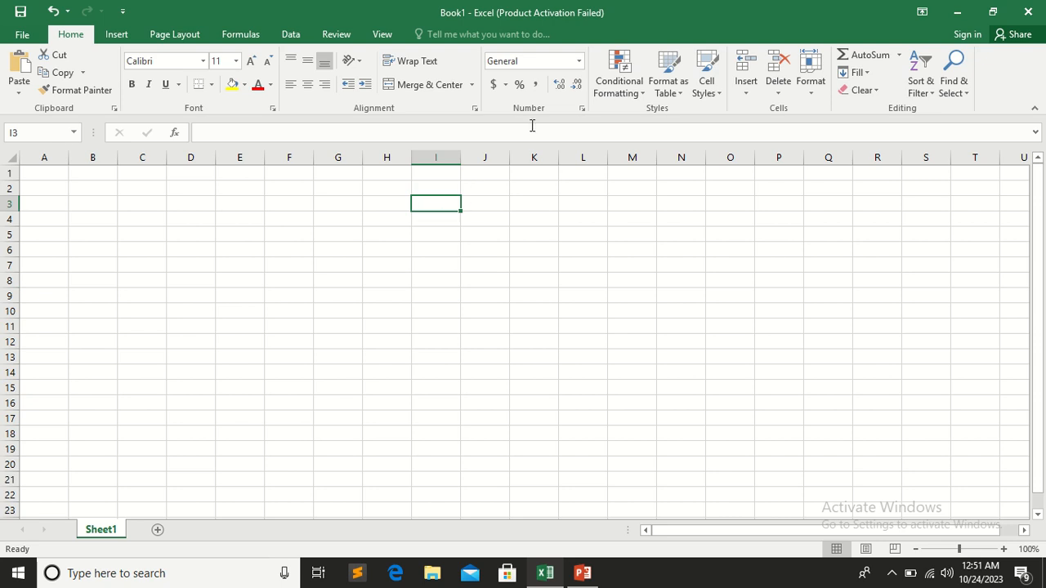
{"action": "left_click", "coordinate": [580, 62]}
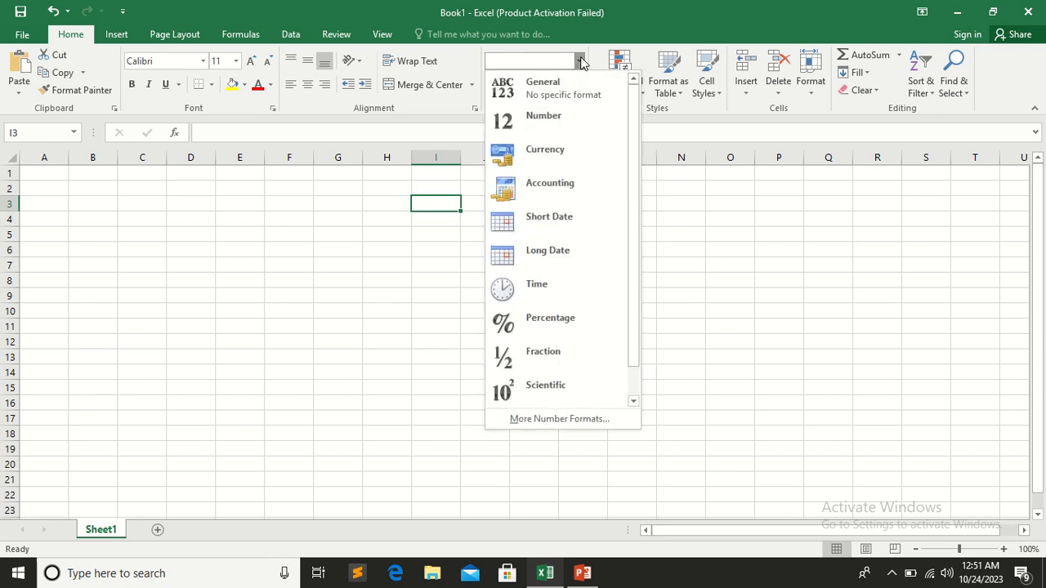
{"action": "left_click", "coordinate": [580, 61]}
{"action": "left_click_drag", "start_coordinate": [391, 221], "coordinate": [563, 335]}
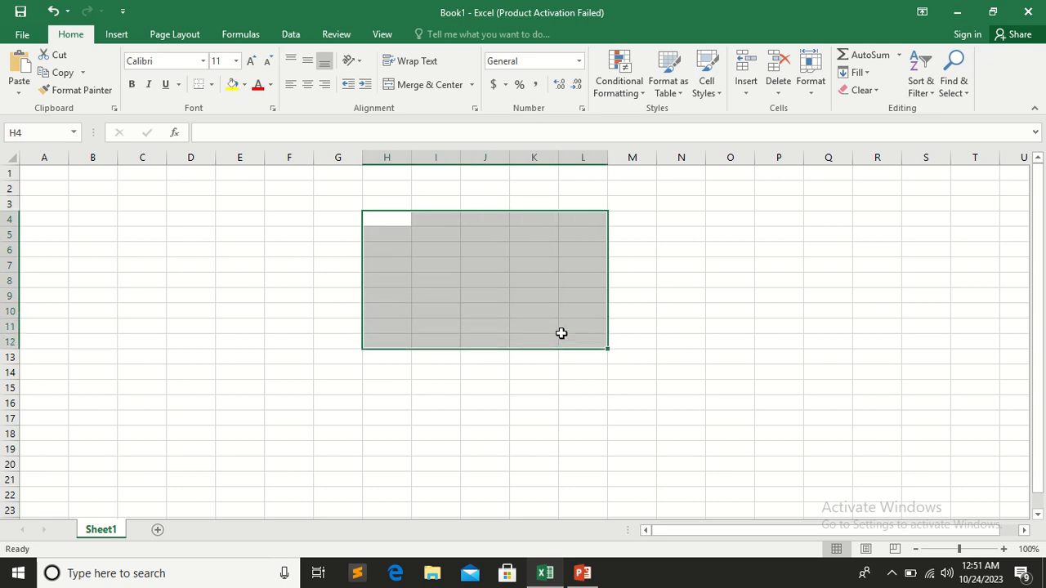
{"action": "left_click", "coordinate": [580, 62]}
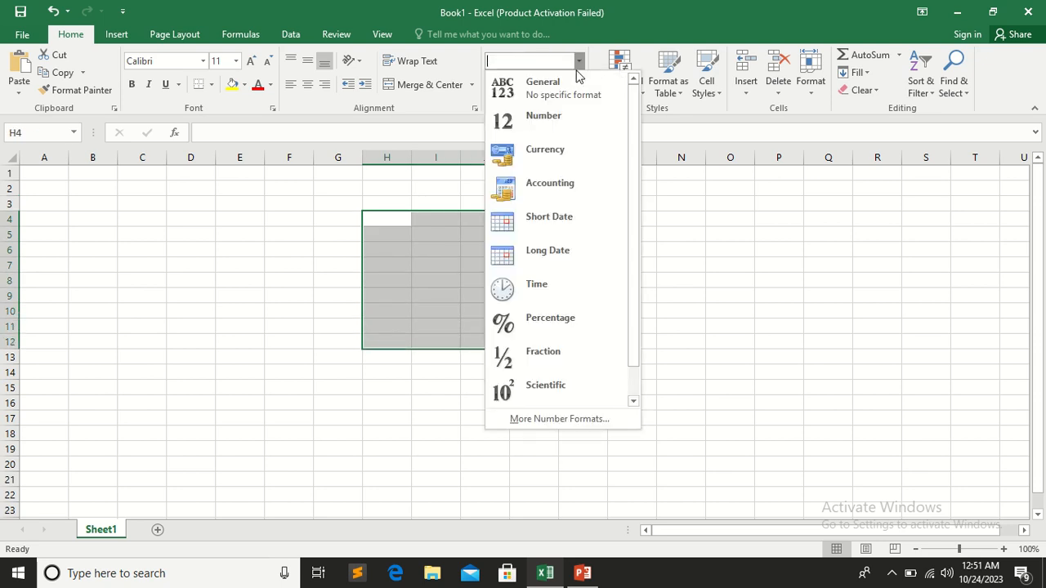
{"action": "left_click", "coordinate": [414, 301]}
{"action": "left_click", "coordinate": [414, 301]}
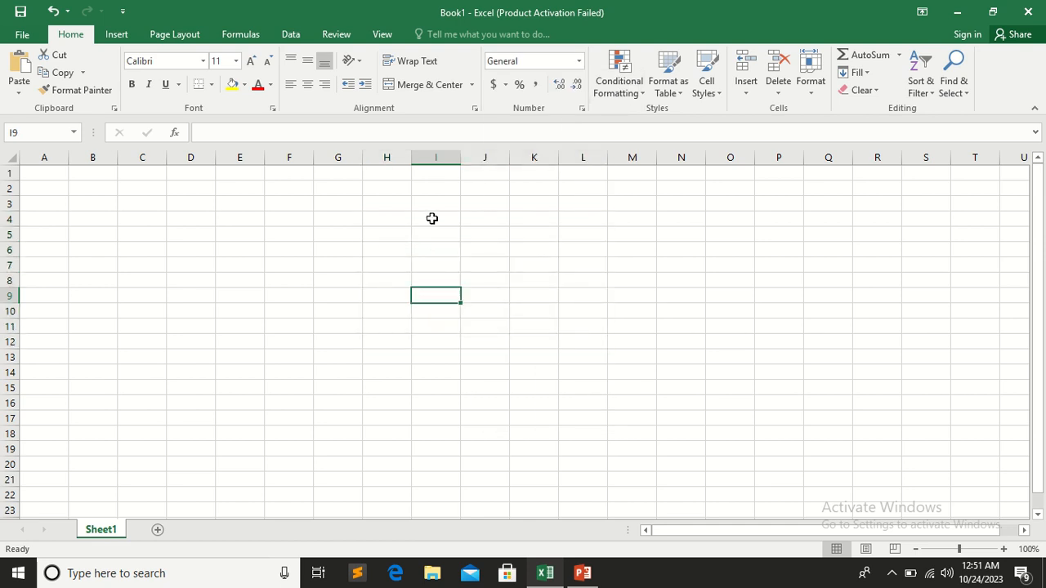
Apply the Number format to cell D2 and enter 323 in it
{"action": "scroll", "coordinate": [401, 210], "scroll_direction": "up", "scroll_amount": 5}
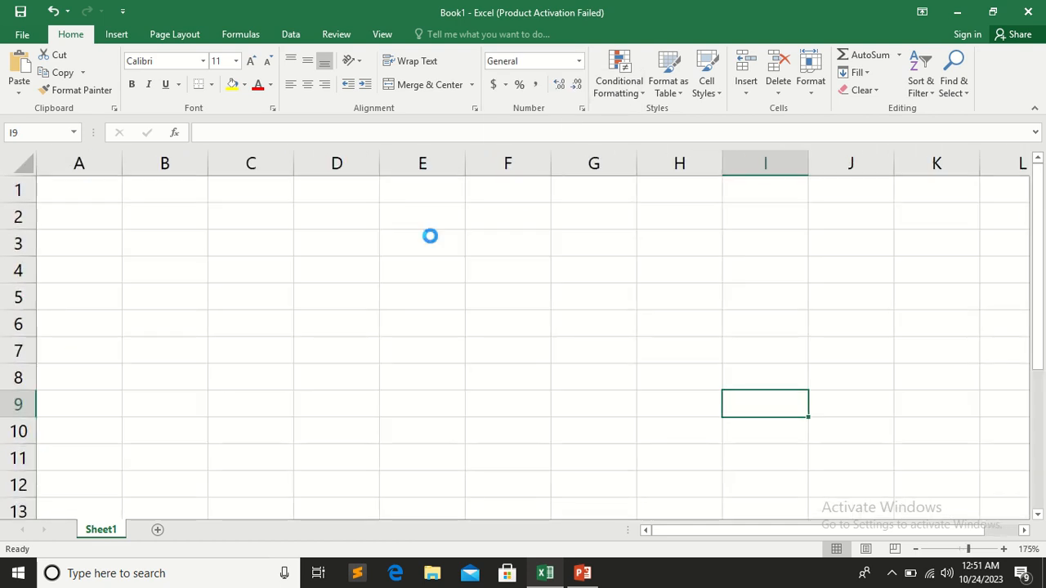
{"action": "scroll", "coordinate": [430, 236], "scroll_direction": "up", "scroll_amount": 2}
{"action": "left_click", "coordinate": [389, 232]}
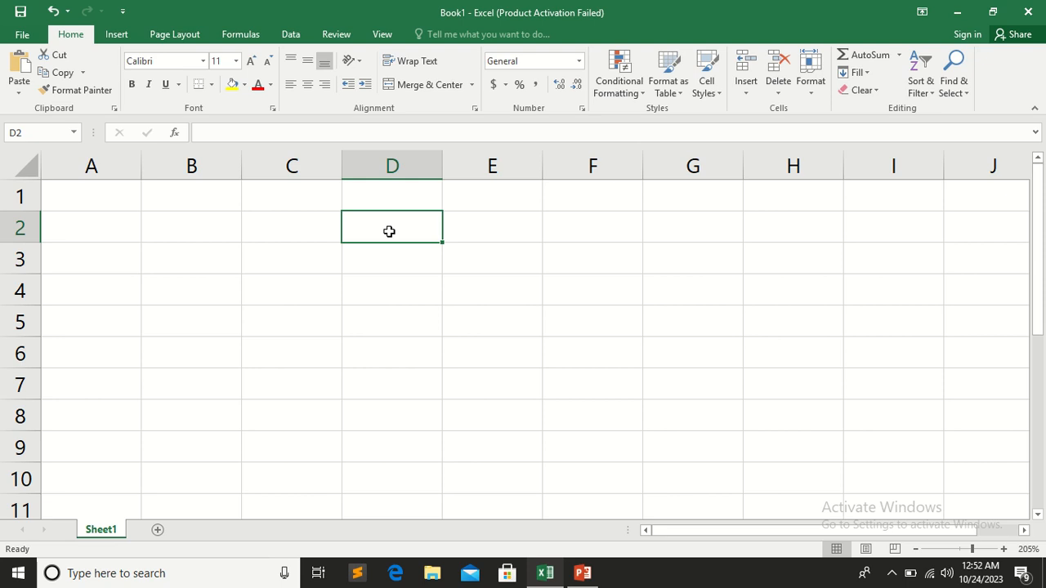
{"action": "left_click", "coordinate": [579, 62]}
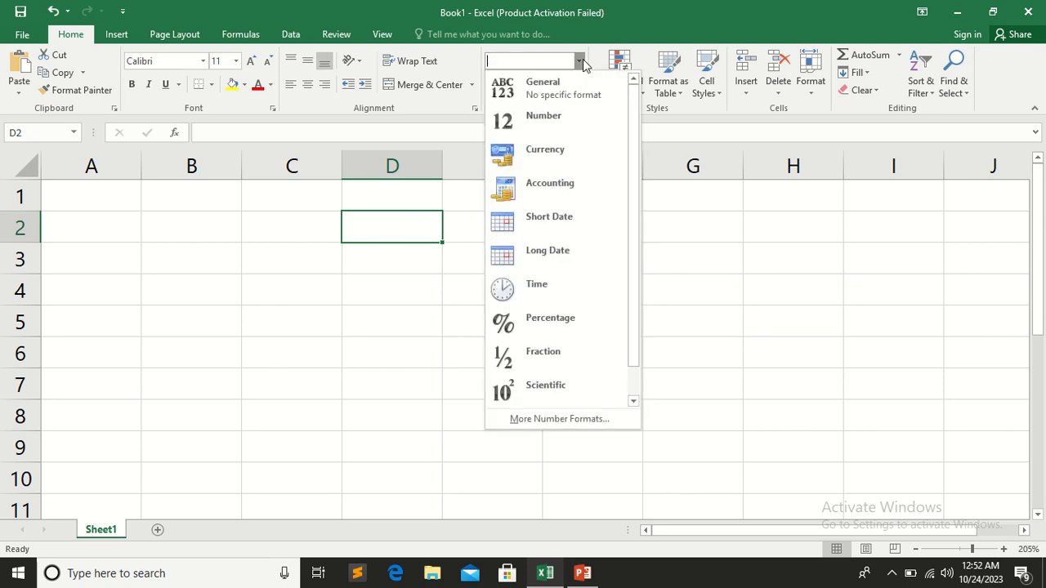
{"action": "left_click", "coordinate": [567, 130]}
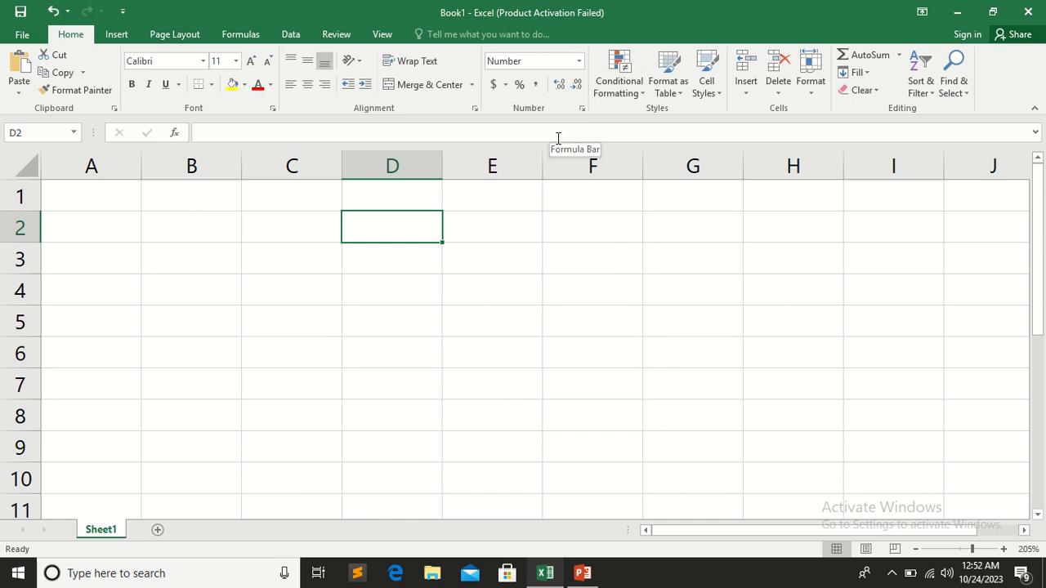
{"action": "type", "text": "323"}
{"action": "left_click", "coordinate": [500, 262]}
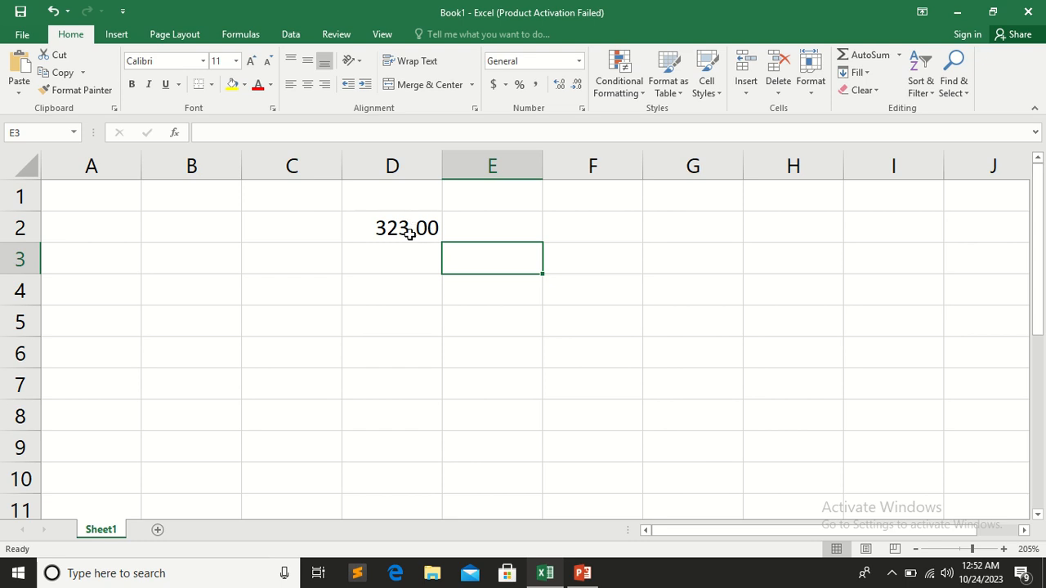
Enter 323 in cell C2, keeping its General format for comparison
{"action": "left_click", "coordinate": [304, 227]}
{"action": "type", "text": "wewe"}
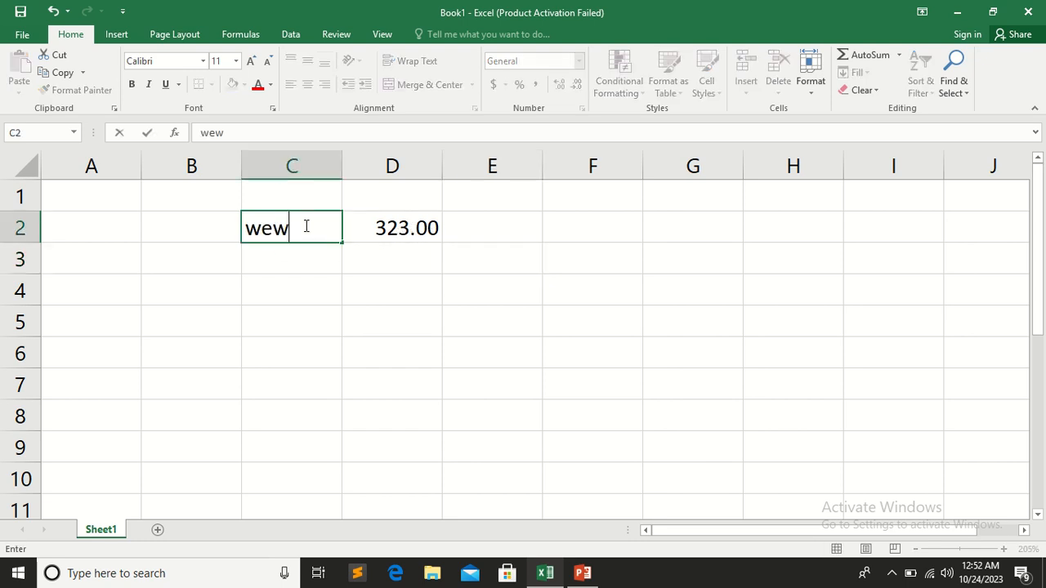
{"action": "key", "text": "BackSpace"}
{"action": "key", "text": "BackSpace"}
{"action": "key", "text": "BackSpace"}
{"action": "key", "text": "BackSpace"}
{"action": "type", "text": "323"}
{"action": "left_click", "coordinate": [292, 280]}
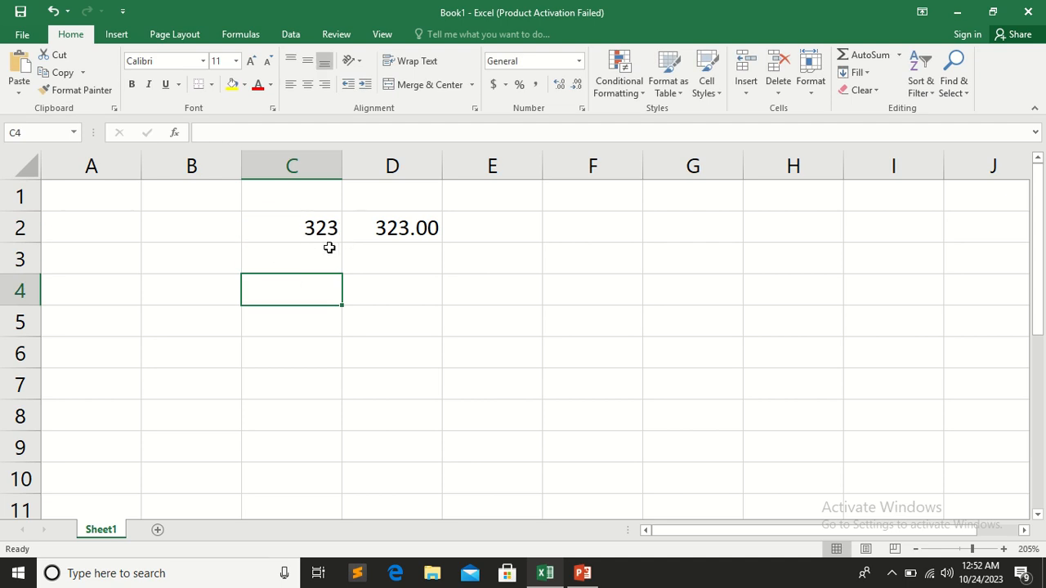
Compare the formats of cells C2 and D2, and replace the value in D2 with 434
{"action": "left_click", "coordinate": [313, 228]}
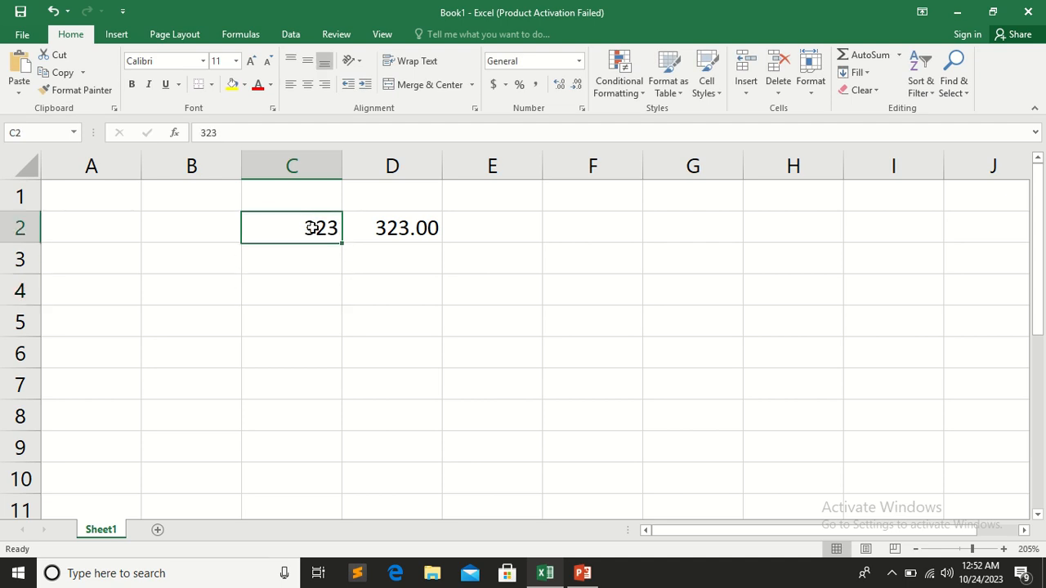
{"action": "left_click", "coordinate": [415, 235]}
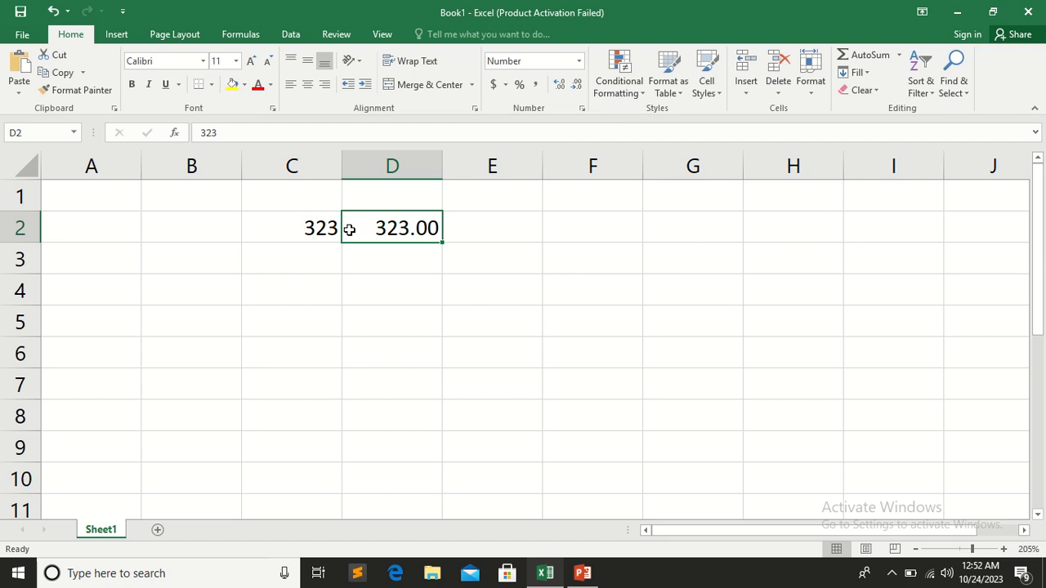
{"action": "left_click", "coordinate": [317, 232]}
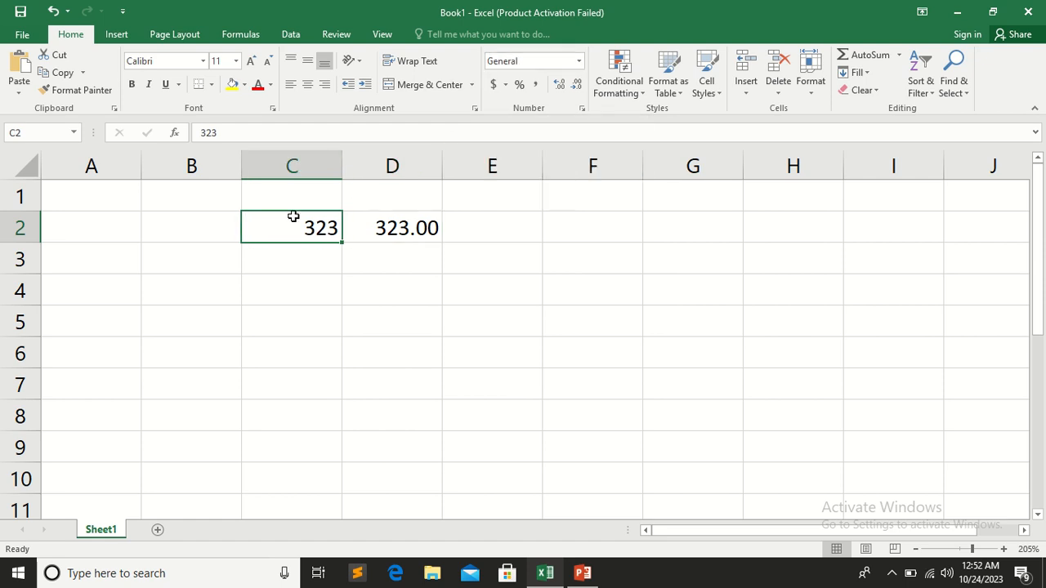
{"action": "left_click", "coordinate": [393, 232]}
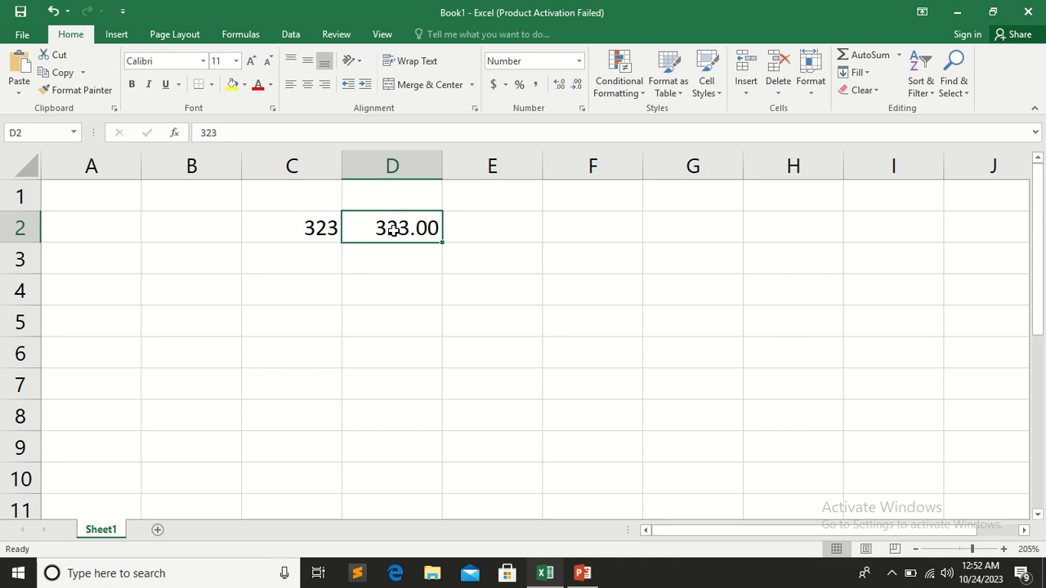
{"action": "type", "text": "434"}
{"action": "key", "text": "Return"}
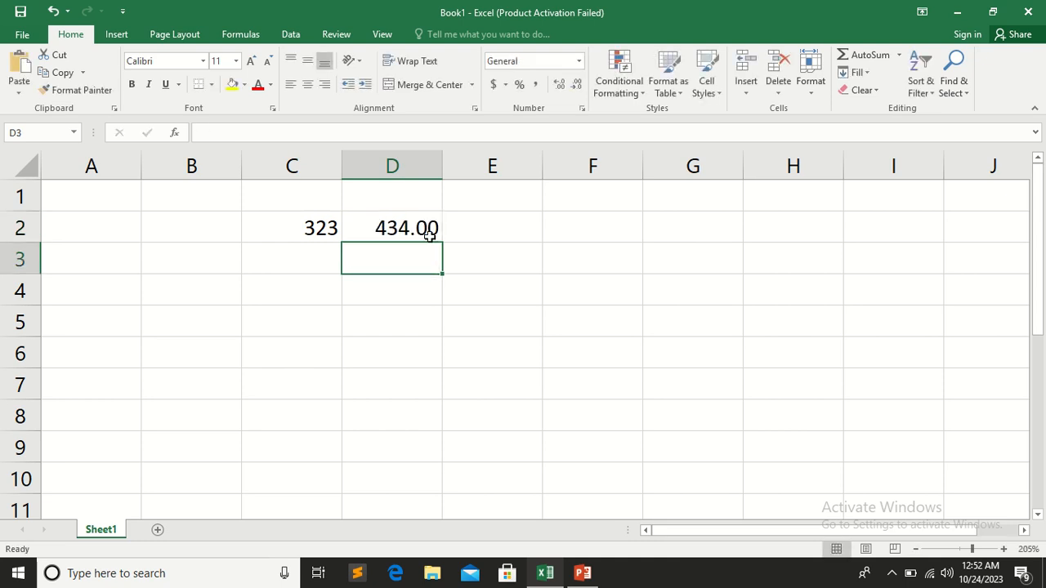
Format the number in cell D2 with 3 decimal places and negative numbers shown in black parentheses
{"action": "left_click", "coordinate": [403, 225]}
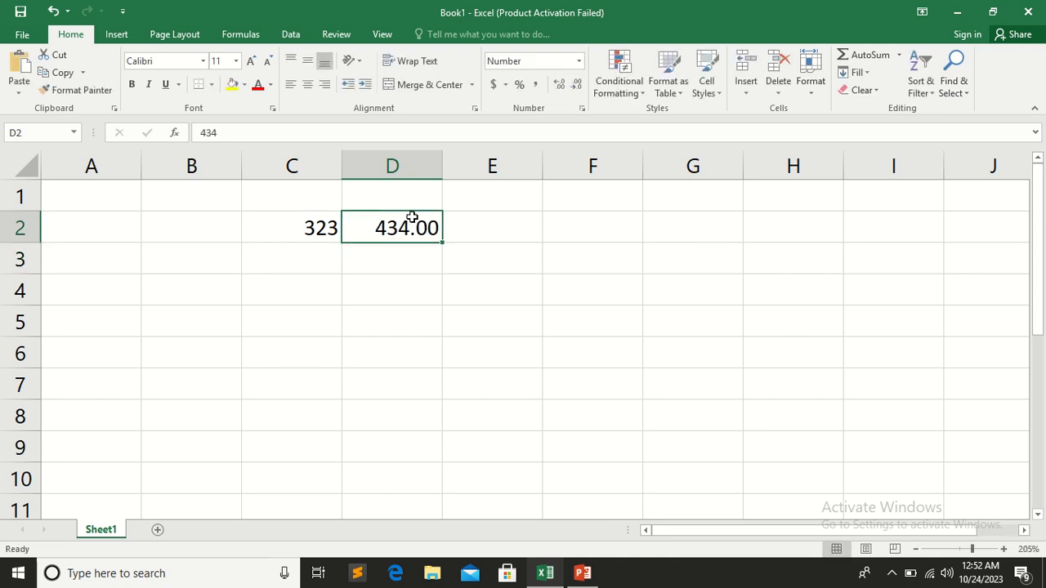
{"action": "left_click", "coordinate": [576, 62]}
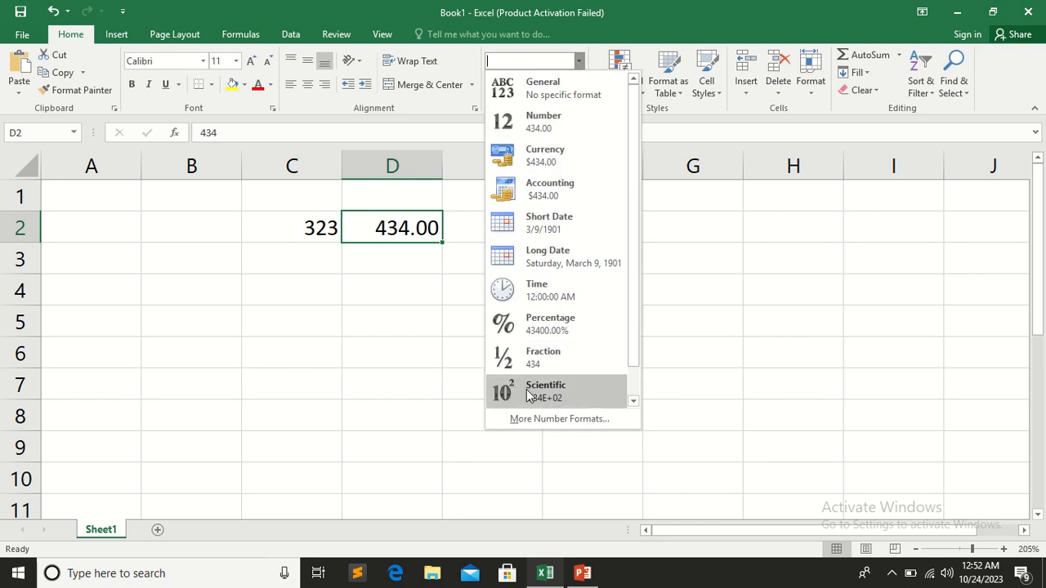
{"action": "left_click", "coordinate": [538, 418]}
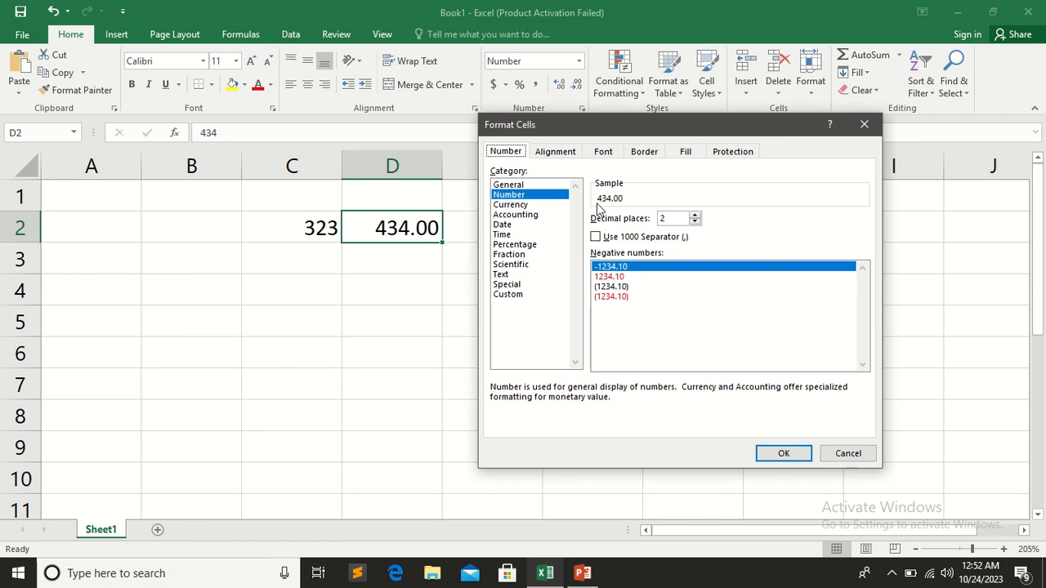
{"action": "left_click", "coordinate": [603, 287]}
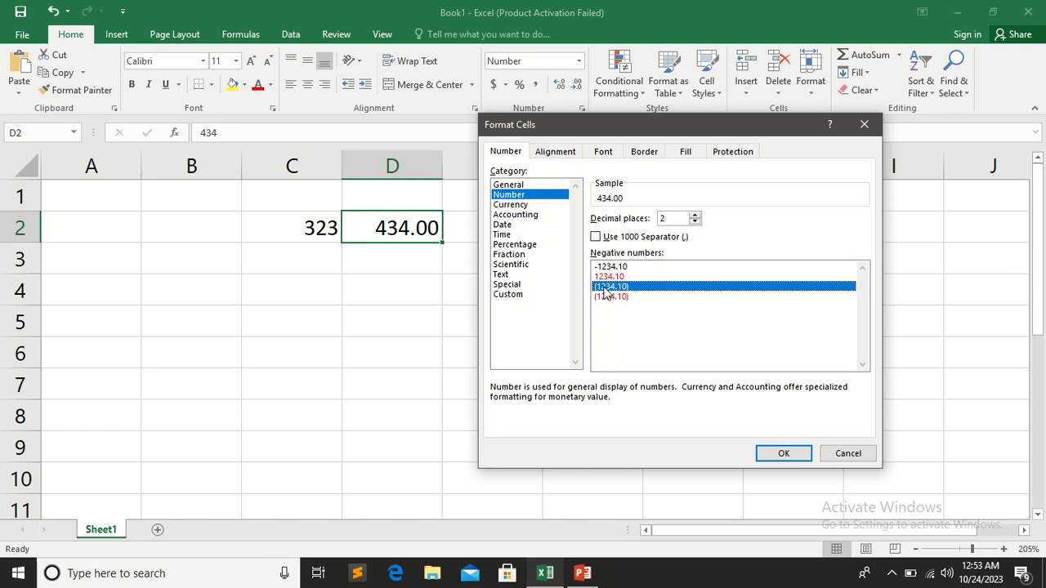
{"action": "left_click", "coordinate": [695, 215]}
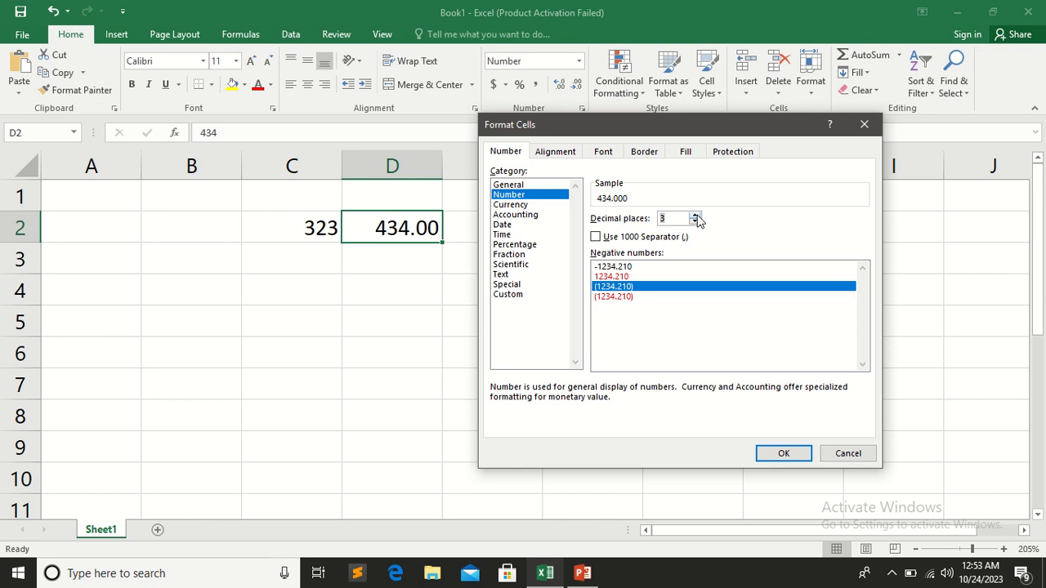
{"action": "left_click", "coordinate": [784, 453]}
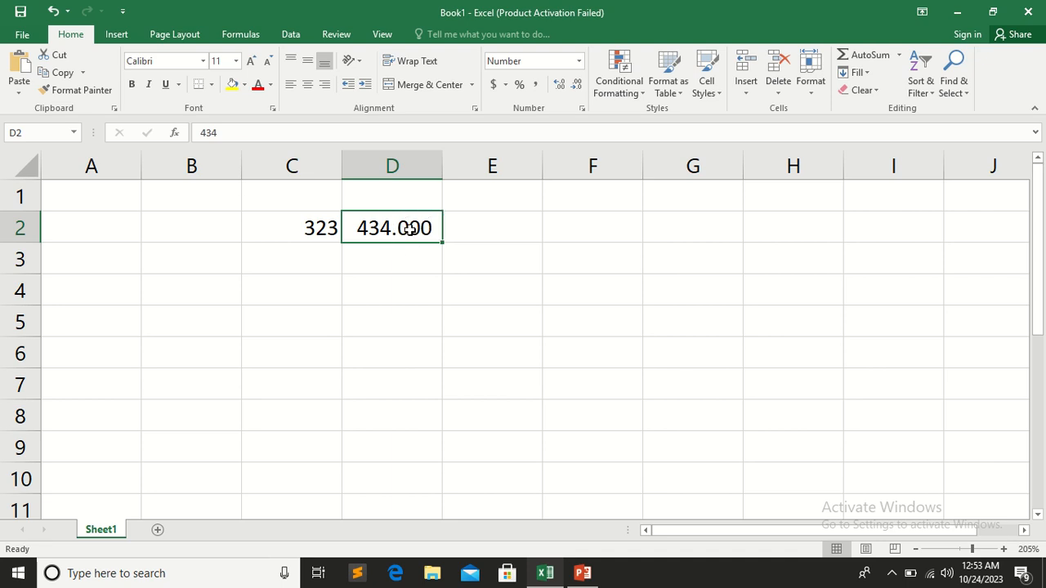
Review the decimal places and negative number options in the detailed Number format settings of cell D2
{"action": "left_click", "coordinate": [578, 61]}
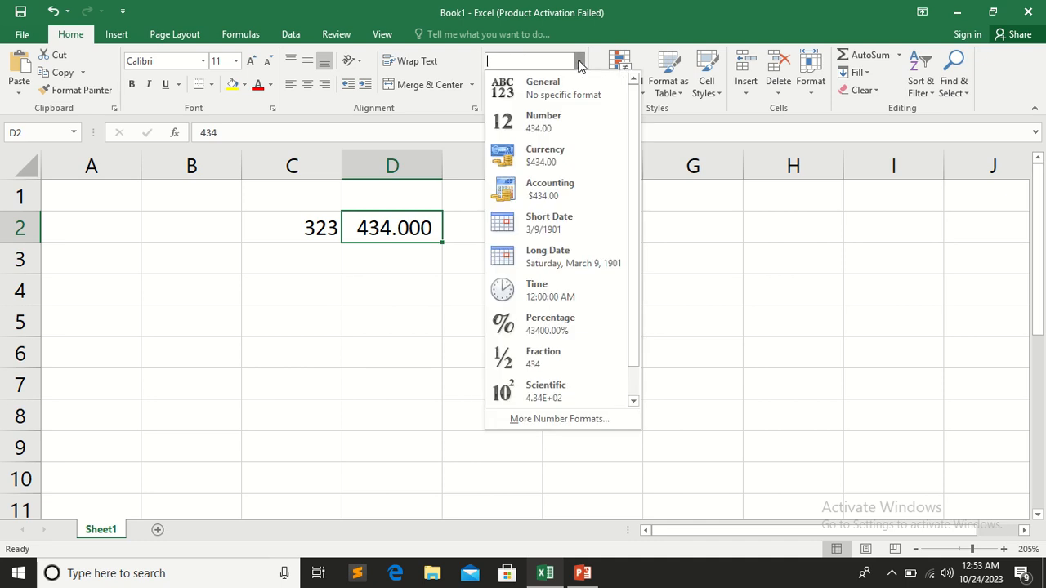
{"action": "left_click", "coordinate": [574, 425]}
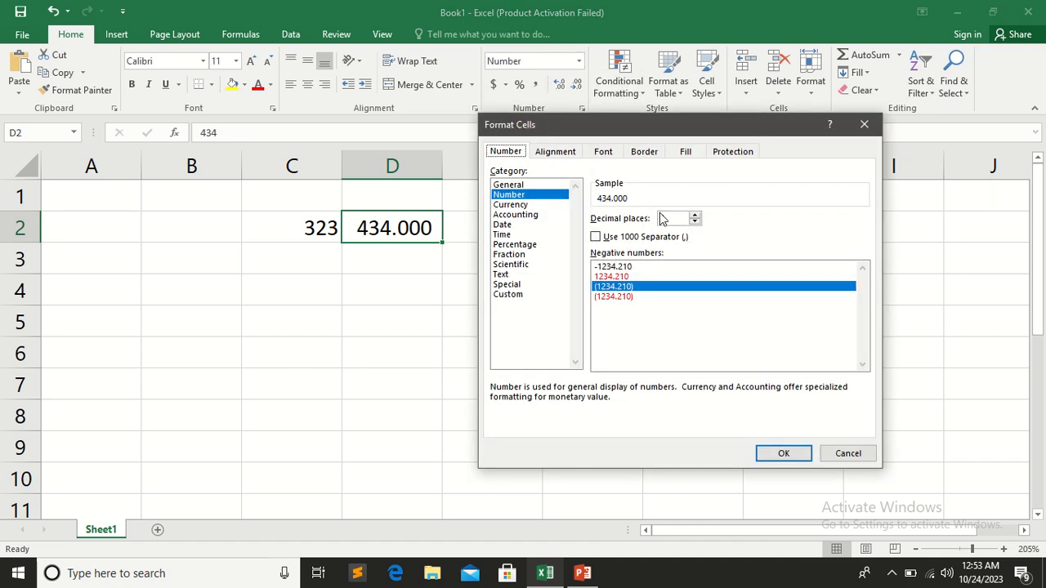
{"action": "left_click", "coordinate": [783, 451]}
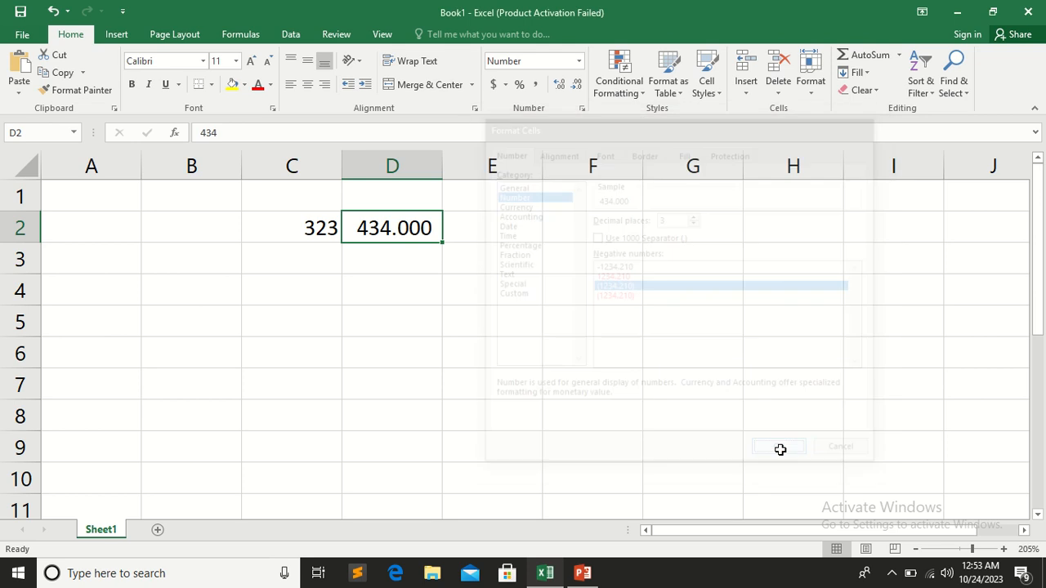
Decrease the decimal places of the number in cell D2 to 1 and increase them back to 3
{"action": "left_click", "coordinate": [575, 85]}
{"action": "left_click", "coordinate": [575, 85]}
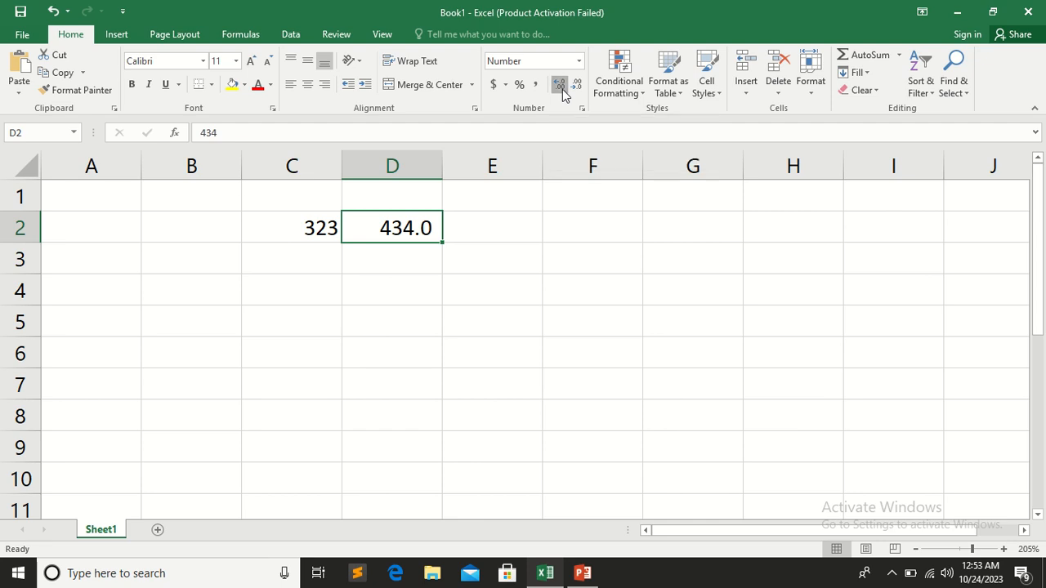
{"action": "left_click", "coordinate": [562, 94]}
{"action": "left_click", "coordinate": [562, 94]}
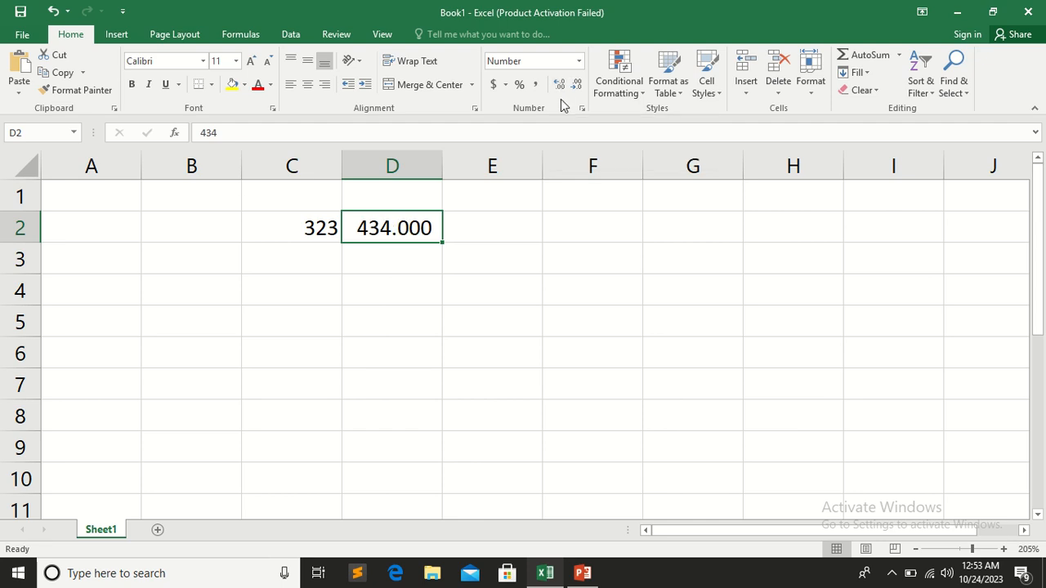
Apply the Currency format to cell D3 and enter 43434 in it
{"action": "left_click", "coordinate": [404, 255]}
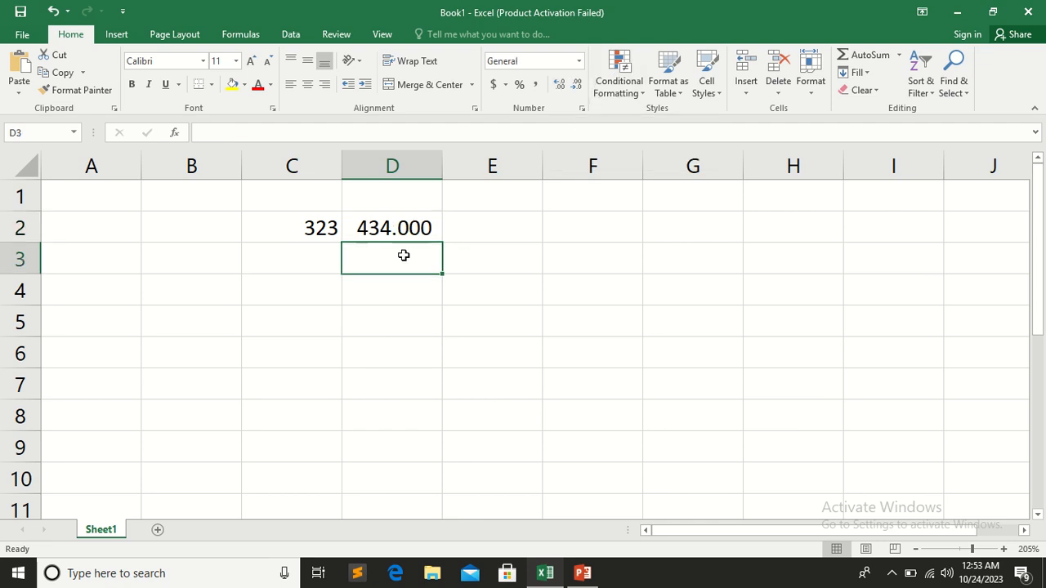
{"action": "left_click", "coordinate": [575, 63]}
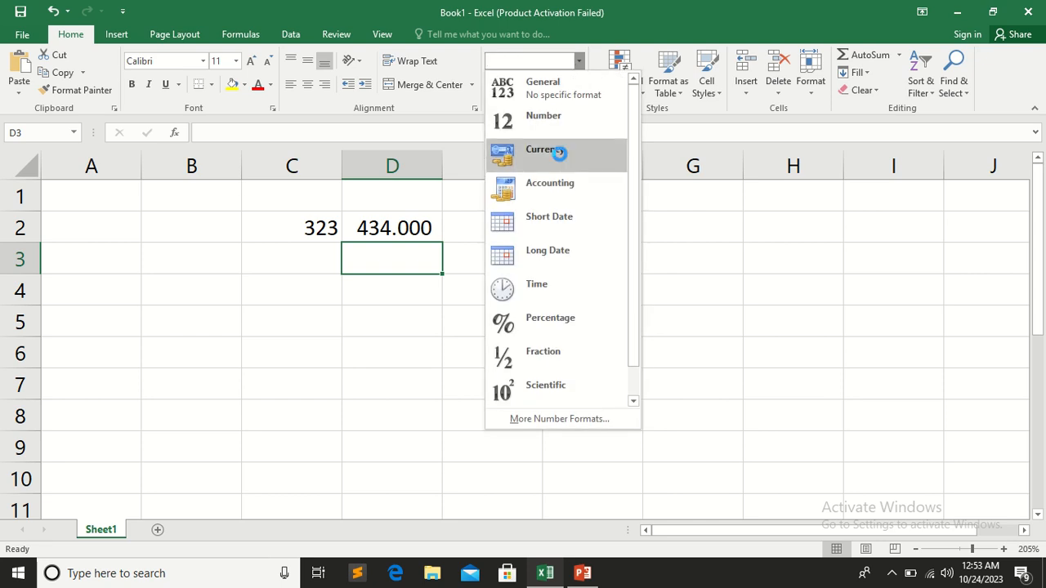
{"action": "left_click", "coordinate": [560, 157]}
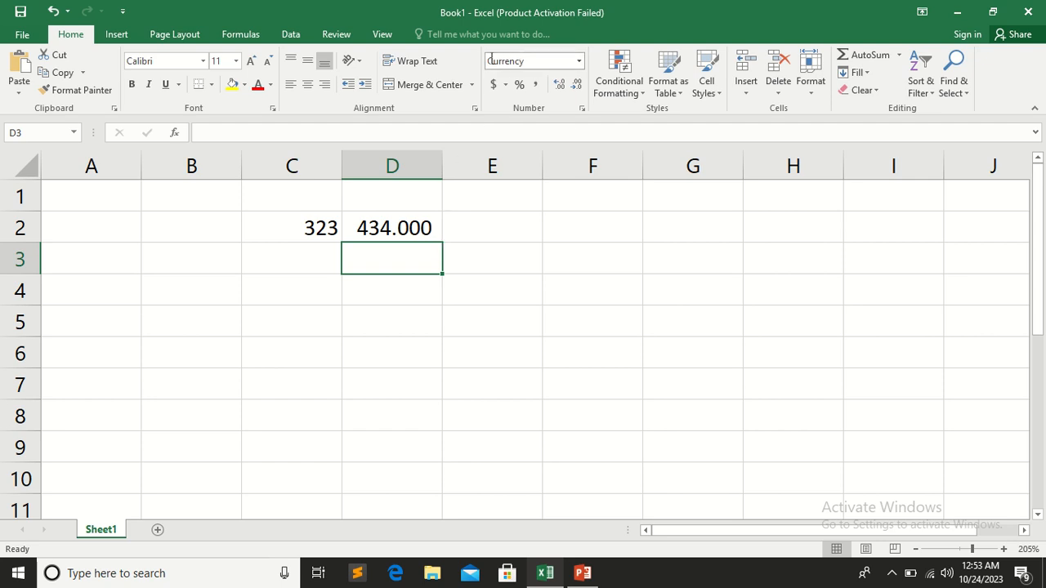
{"action": "type", "text": "43,434"}
{"action": "left_click", "coordinate": [412, 293]}
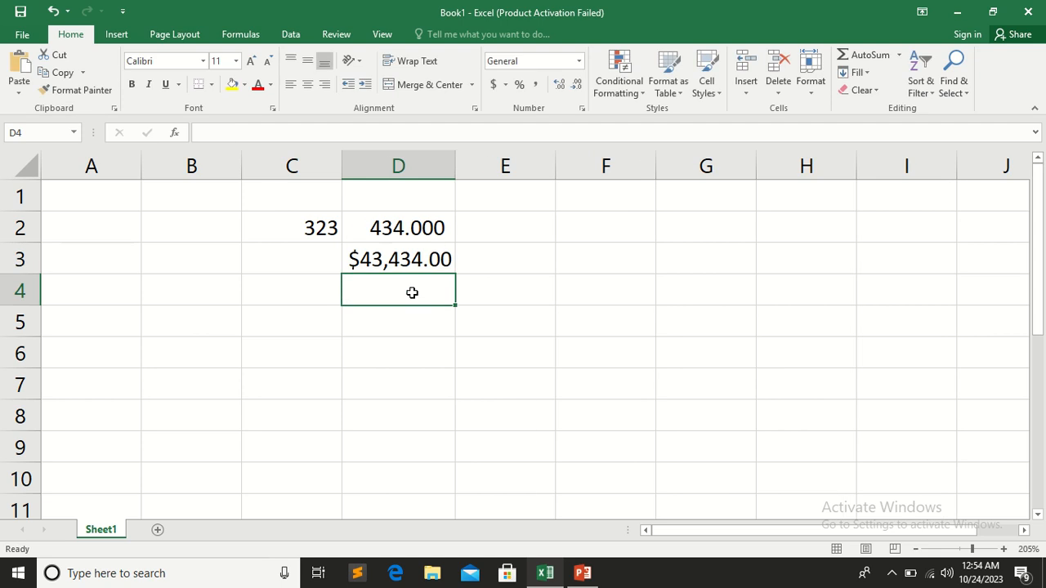
Replace the value in cell D3 with 434
{"action": "left_click", "coordinate": [352, 261]}
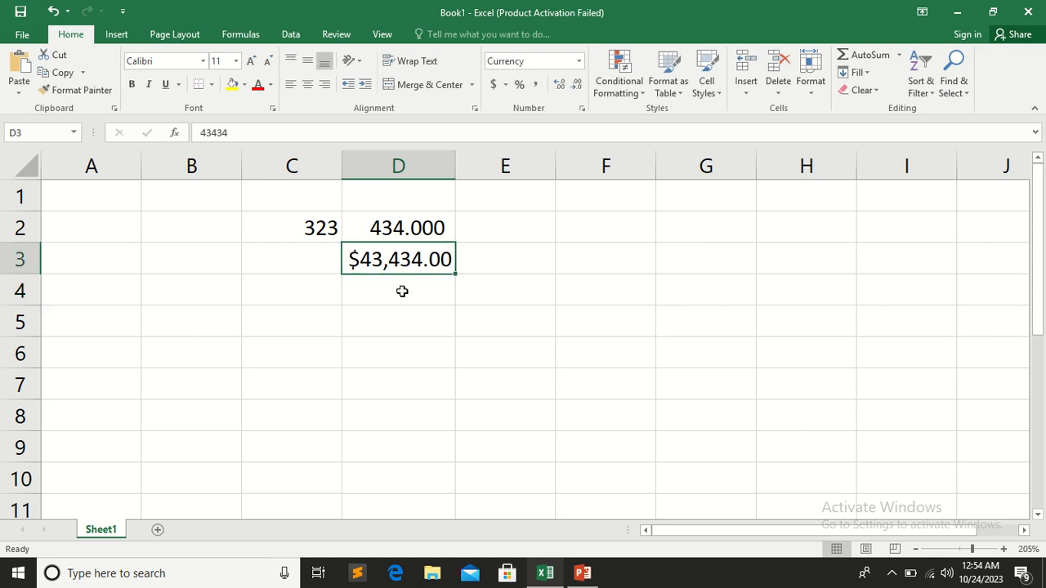
{"action": "type", "text": "434"}
{"action": "key", "text": "Return"}
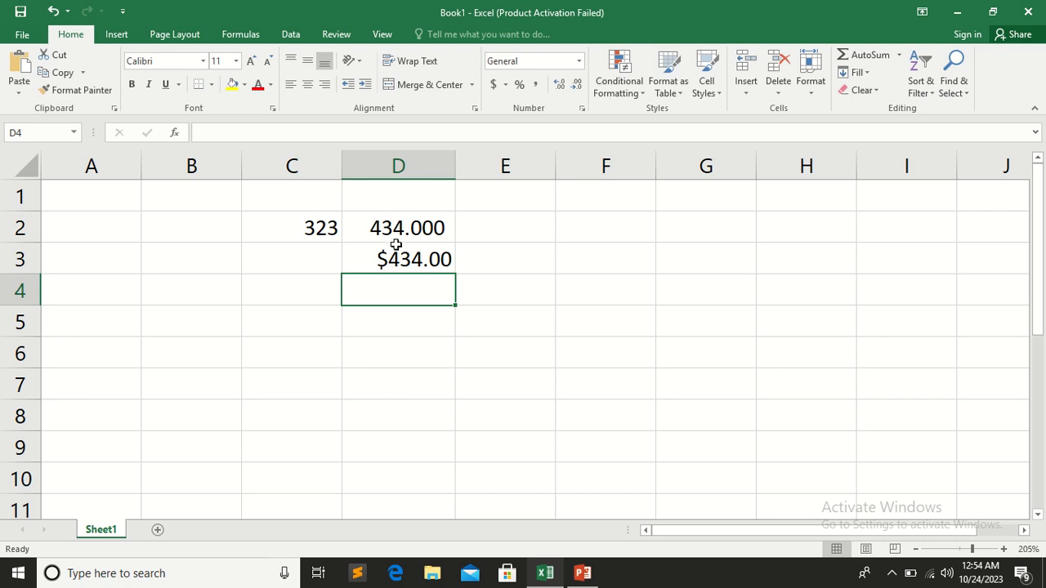
Change the currency symbol of cell D3 to ₼ Azerbaijani (Cyrillic) in the detailed number format settings
{"action": "left_click", "coordinate": [391, 260]}
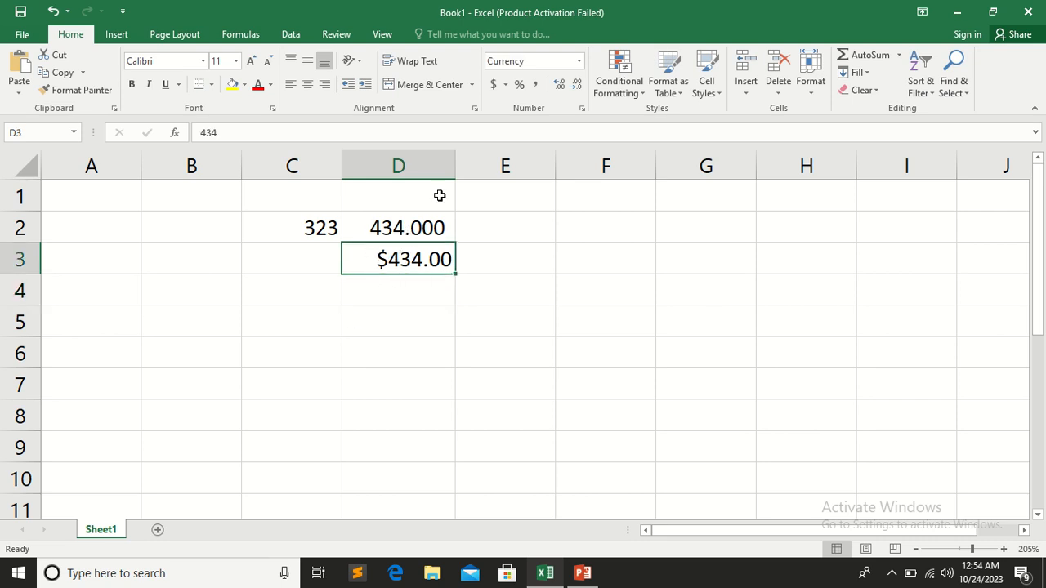
{"action": "left_click", "coordinate": [580, 62]}
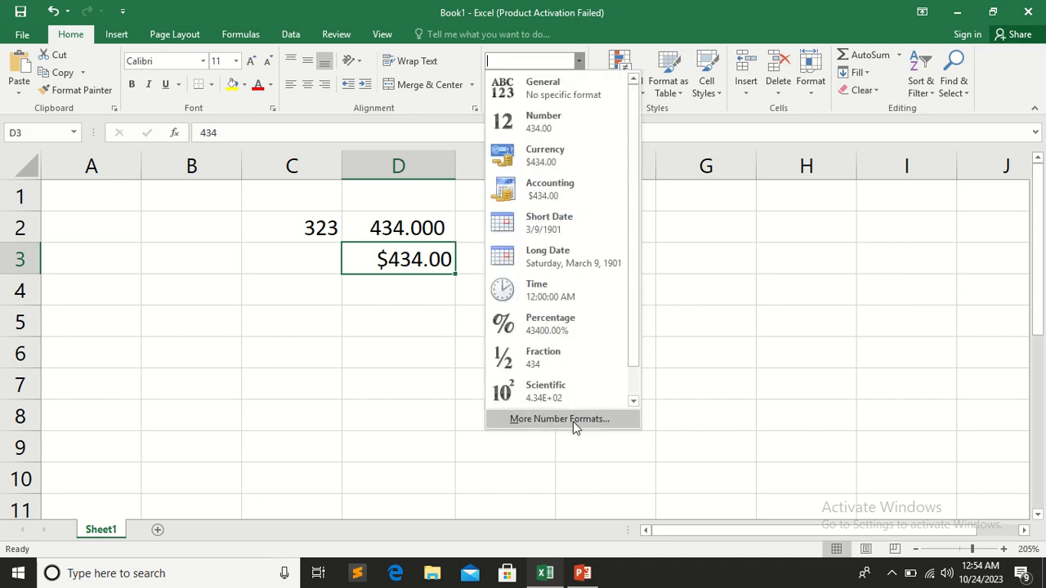
{"action": "left_click", "coordinate": [573, 419]}
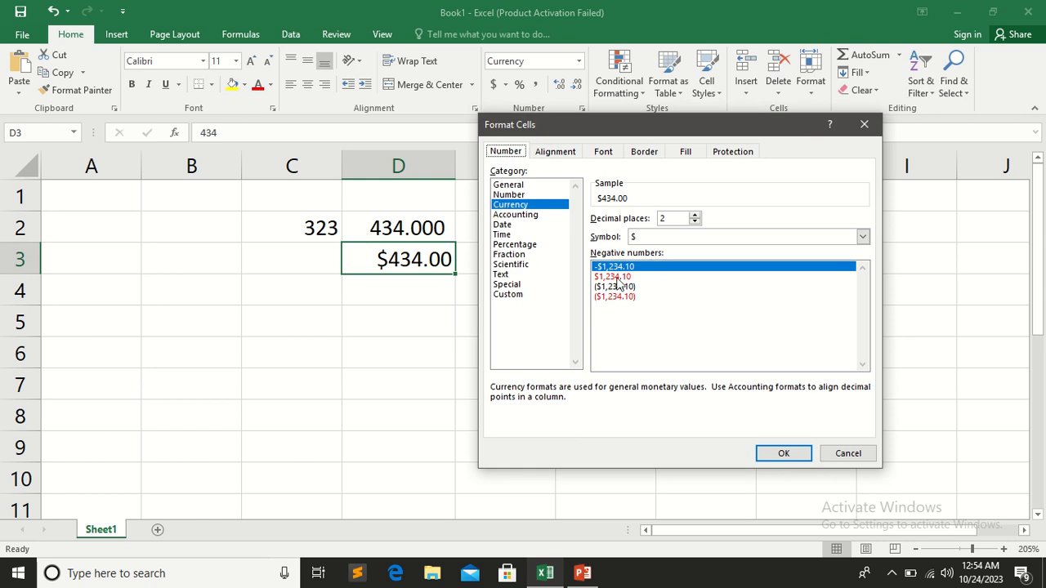
{"action": "mouse_move", "coordinate": [400, 1]}
{"action": "left_click", "coordinate": [421, 24]}
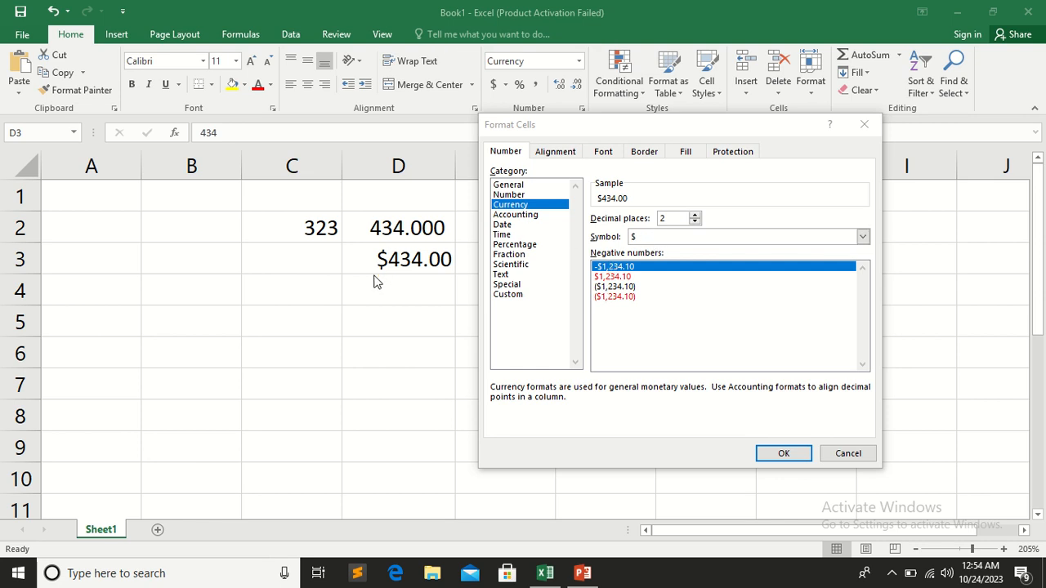
{"action": "left_click", "coordinate": [862, 239]}
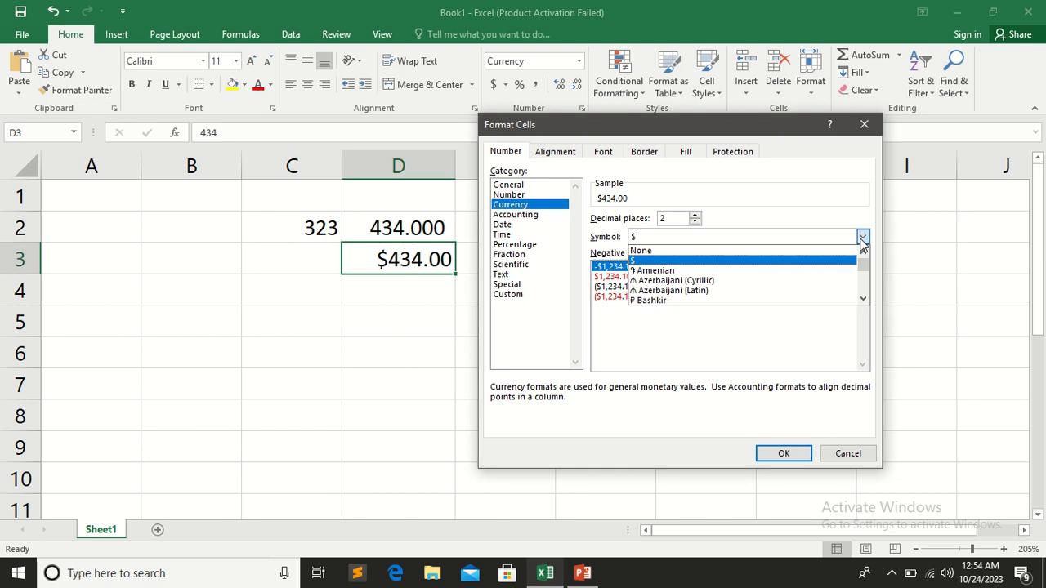
{"action": "left_click", "coordinate": [748, 280]}
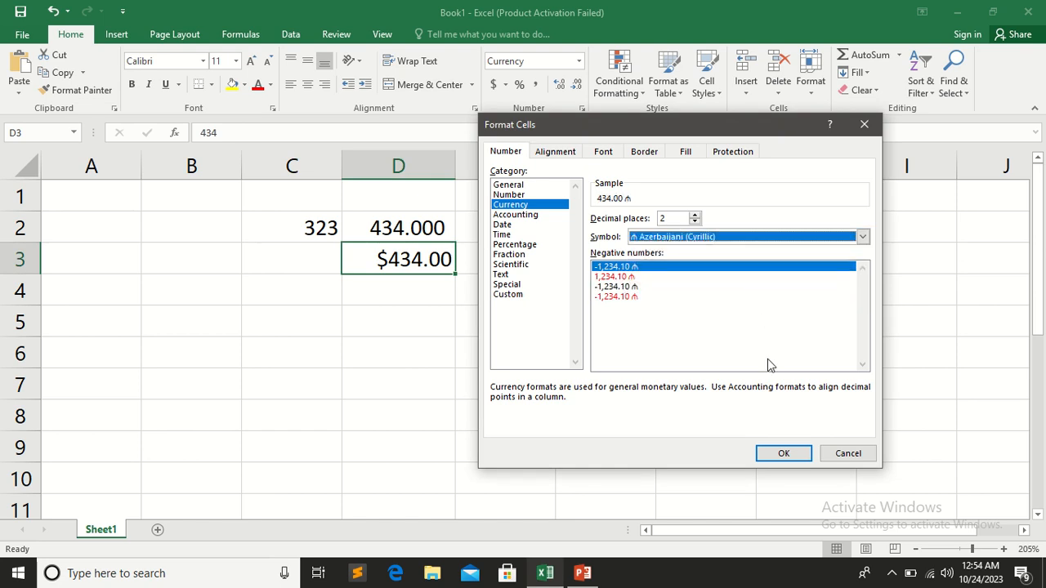
{"action": "left_click", "coordinate": [782, 454]}
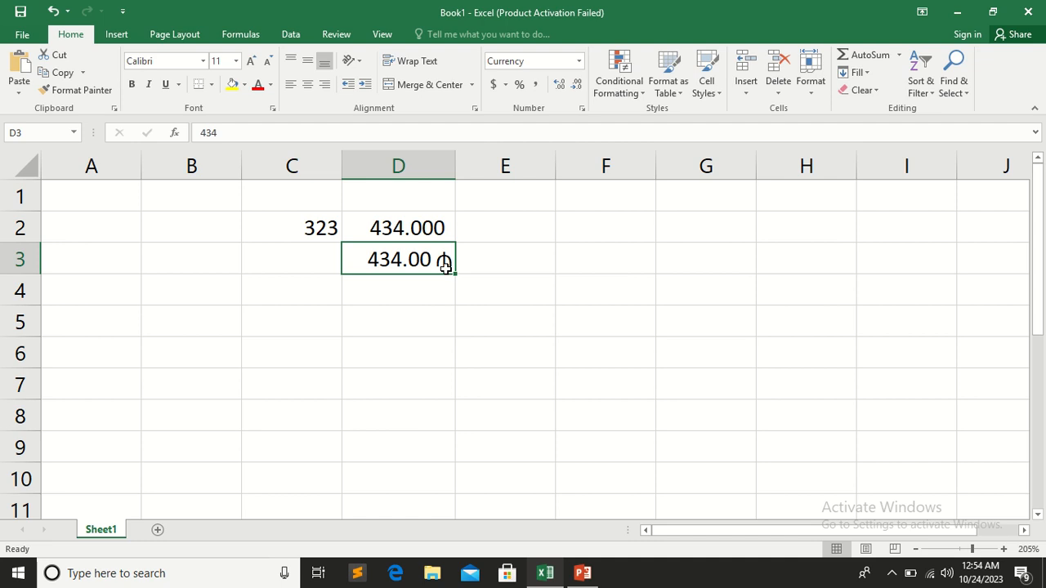
Set the currency symbol of cell D3 to Rs Urdu (Pakistan) and re-enter 434 in the cell
{"action": "left_click", "coordinate": [580, 62]}
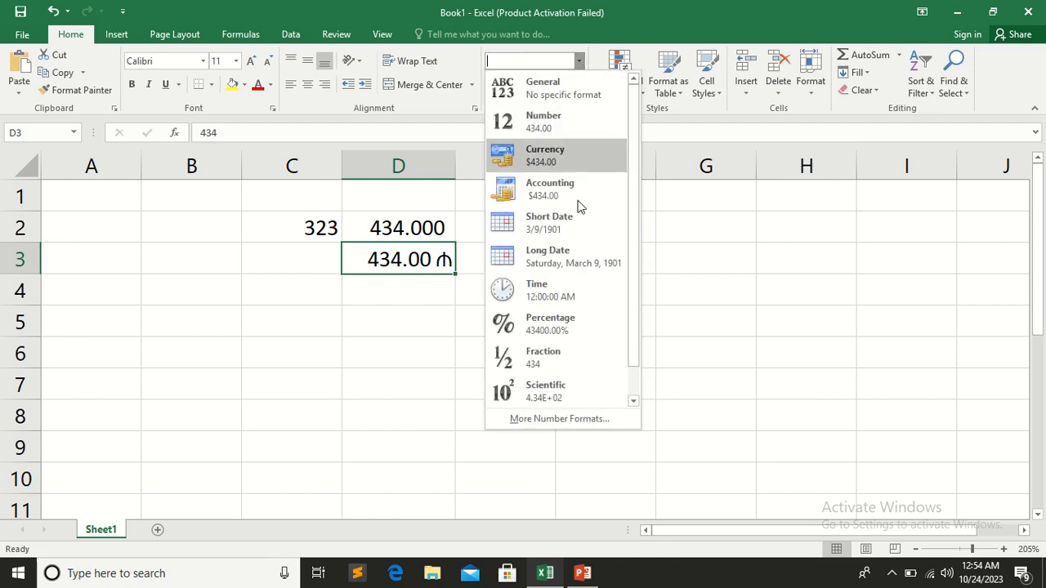
{"action": "left_click", "coordinate": [559, 418]}
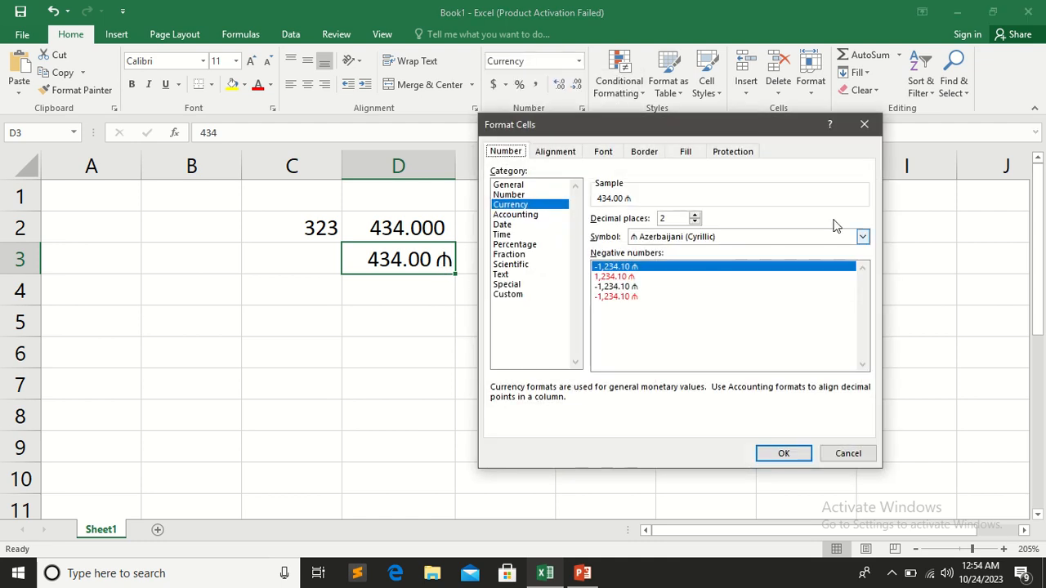
{"action": "left_click", "coordinate": [863, 237]}
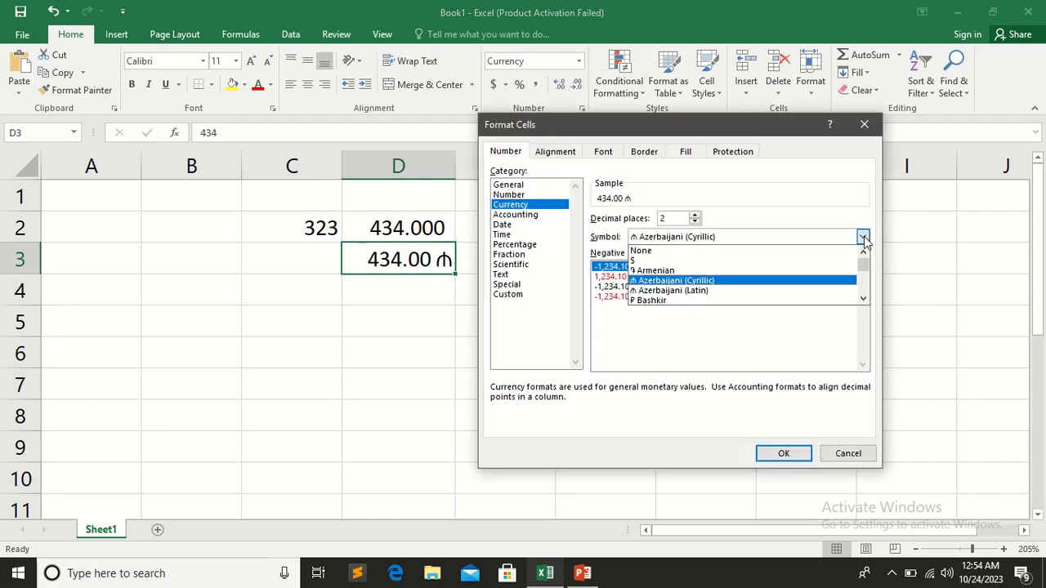
{"action": "left_click", "coordinate": [863, 299]}
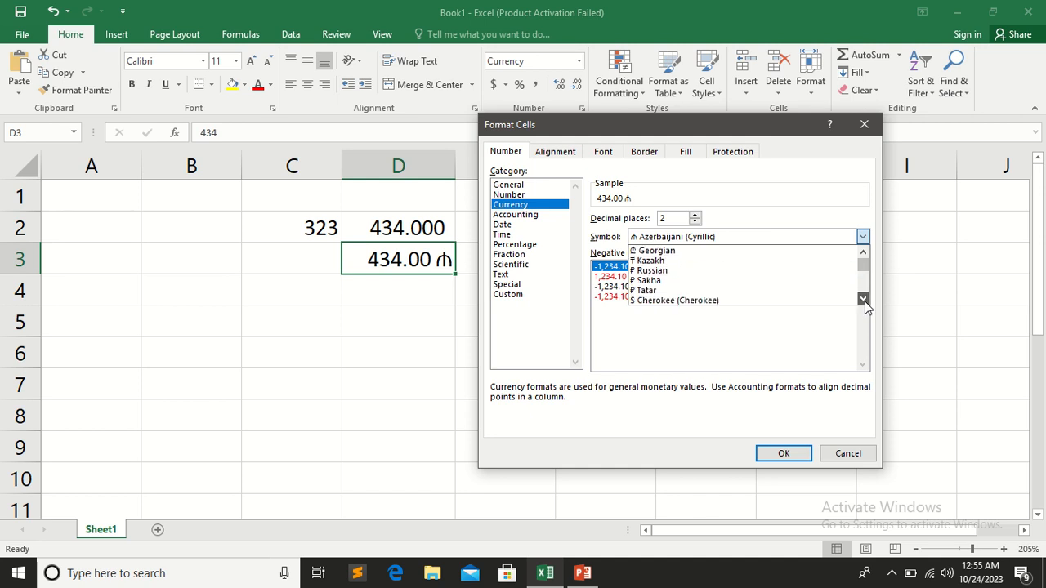
{"action": "left_click_drag", "start_coordinate": [865, 301], "coordinate": [864, 301]}
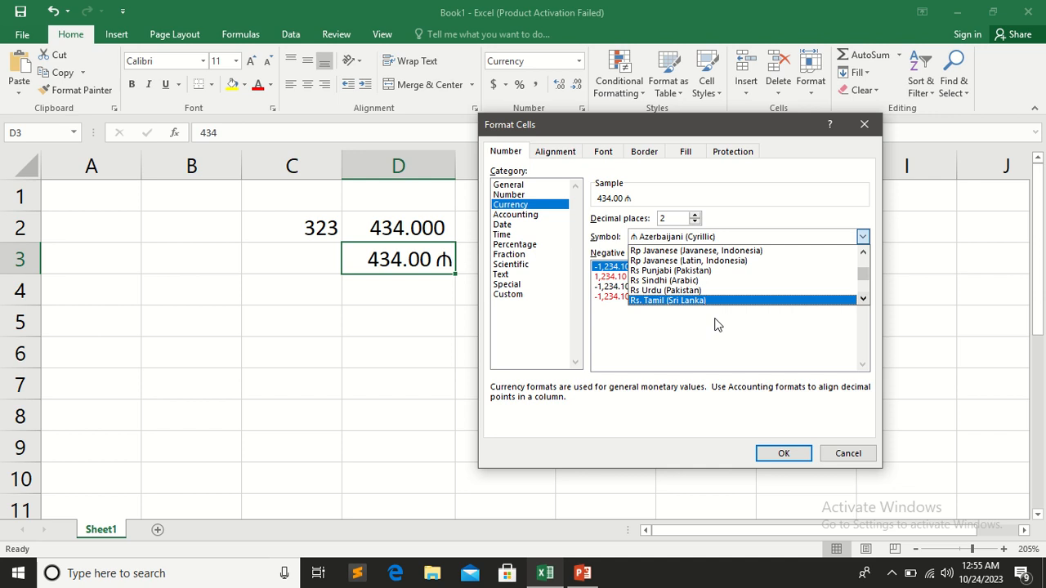
{"action": "left_click", "coordinate": [680, 291]}
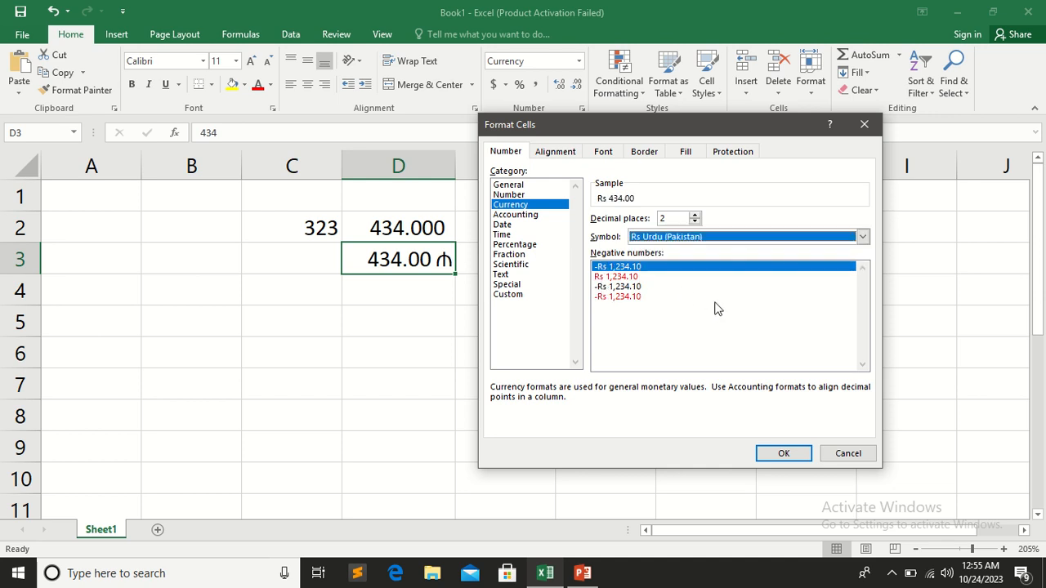
{"action": "left_click", "coordinate": [788, 452]}
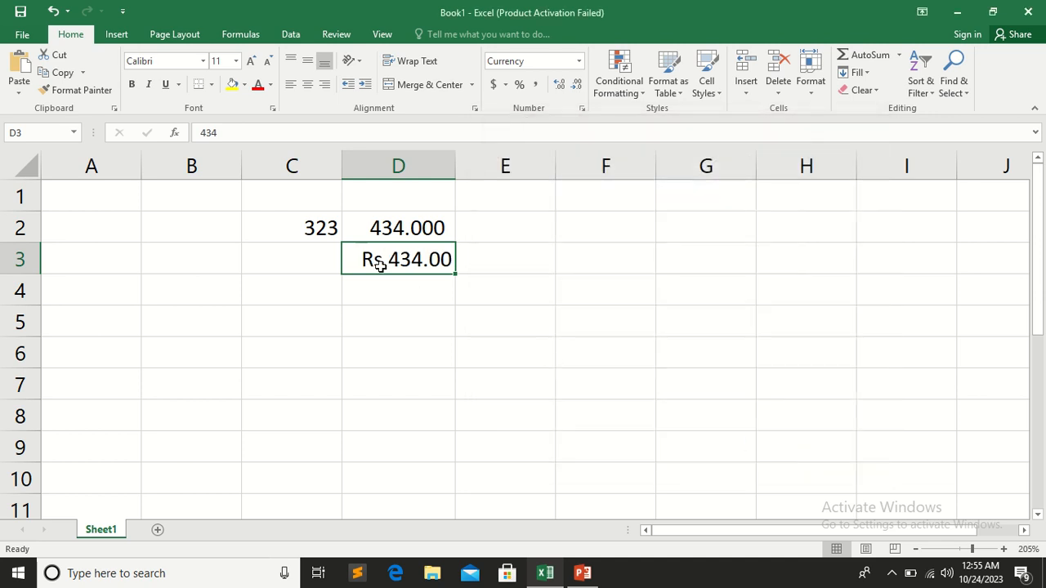
{"action": "type", "text": "434"}
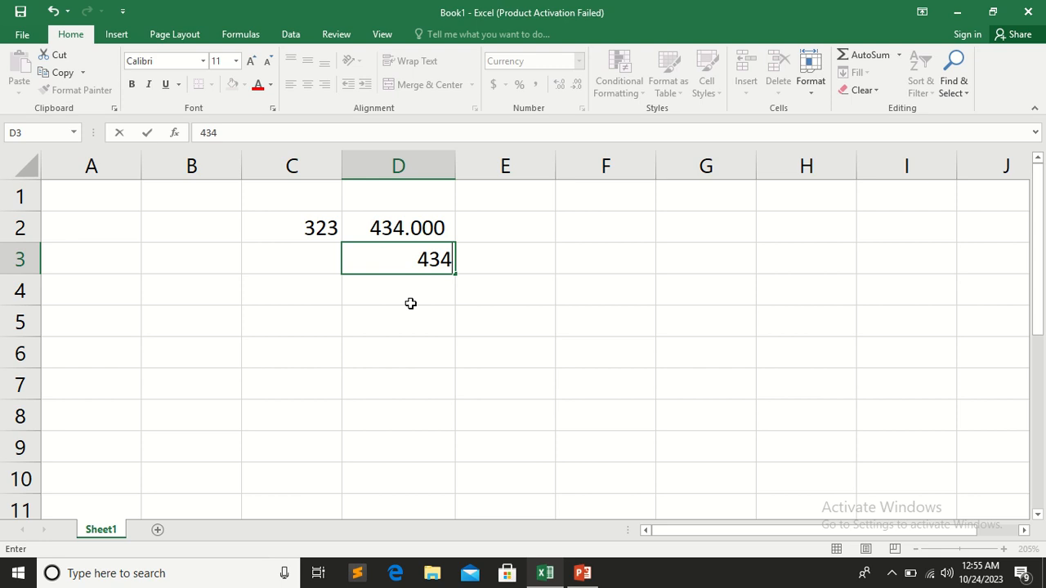
{"action": "key", "text": "Return"}
{"action": "key", "text": "Return"}
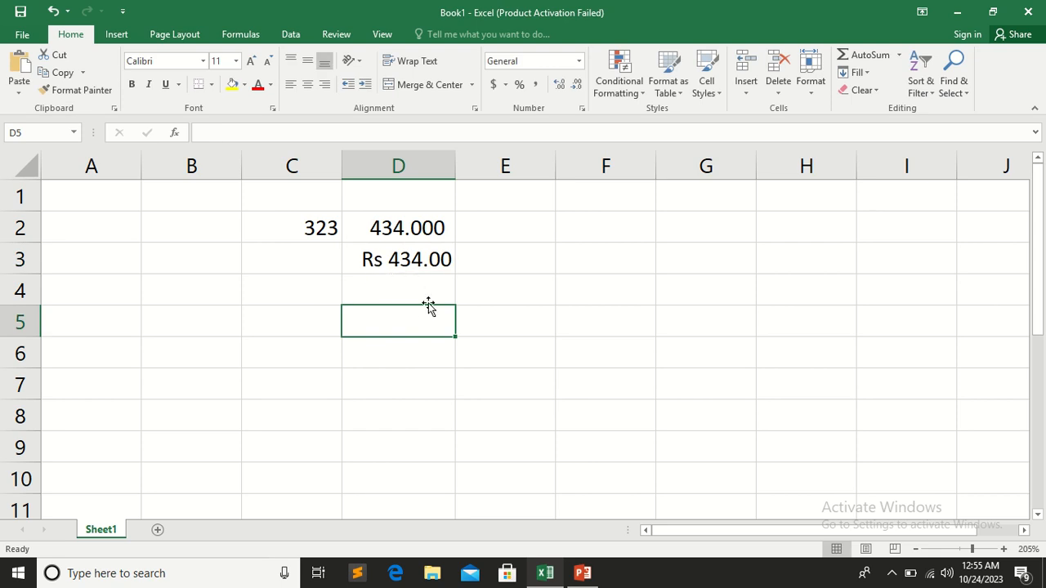
Apply the Accounting format to cell D4 and enter 434 in it
{"action": "left_click", "coordinate": [396, 286]}
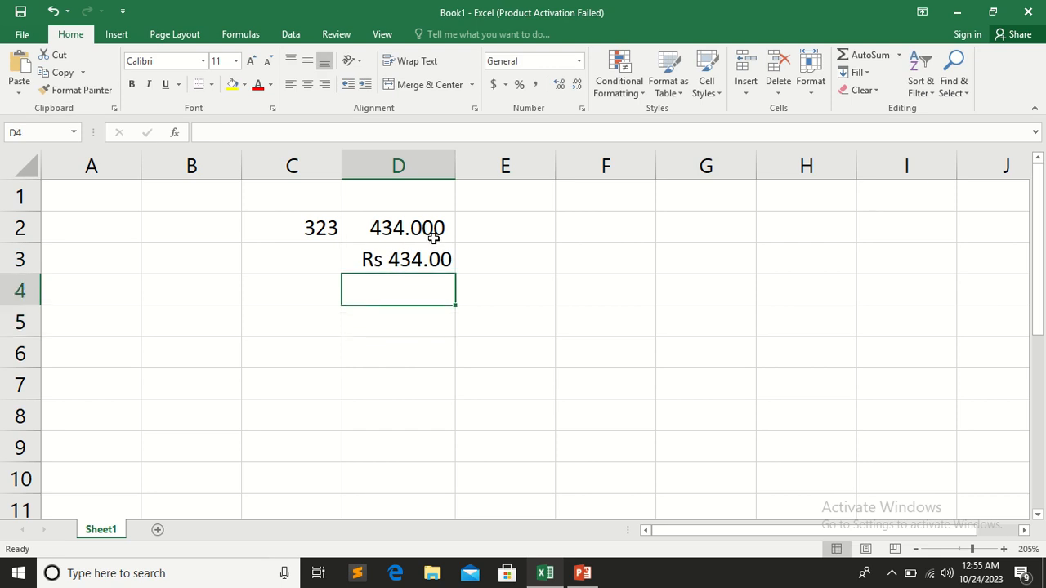
{"action": "left_click", "coordinate": [579, 61]}
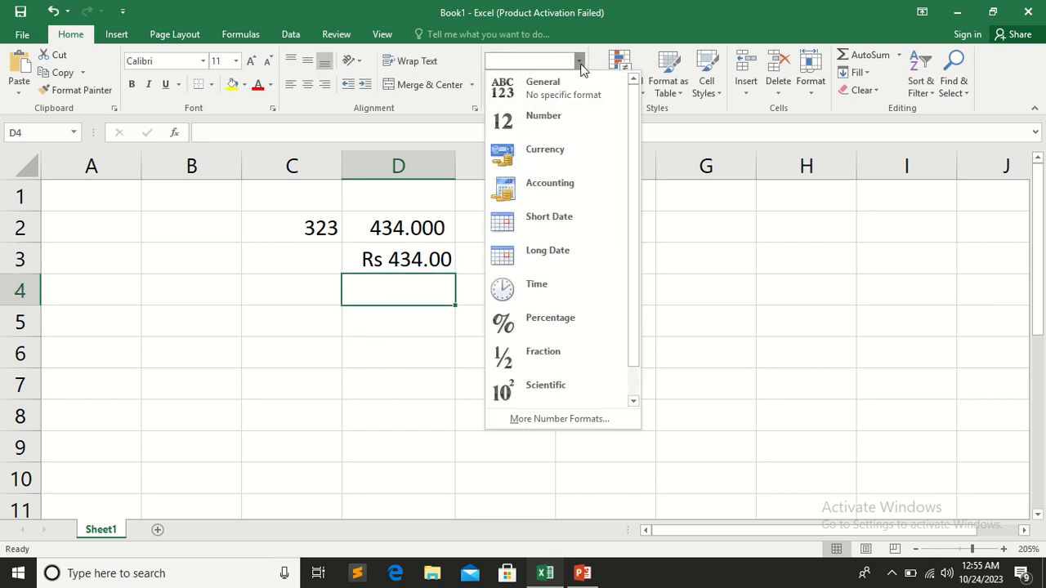
{"action": "left_click", "coordinate": [547, 187]}
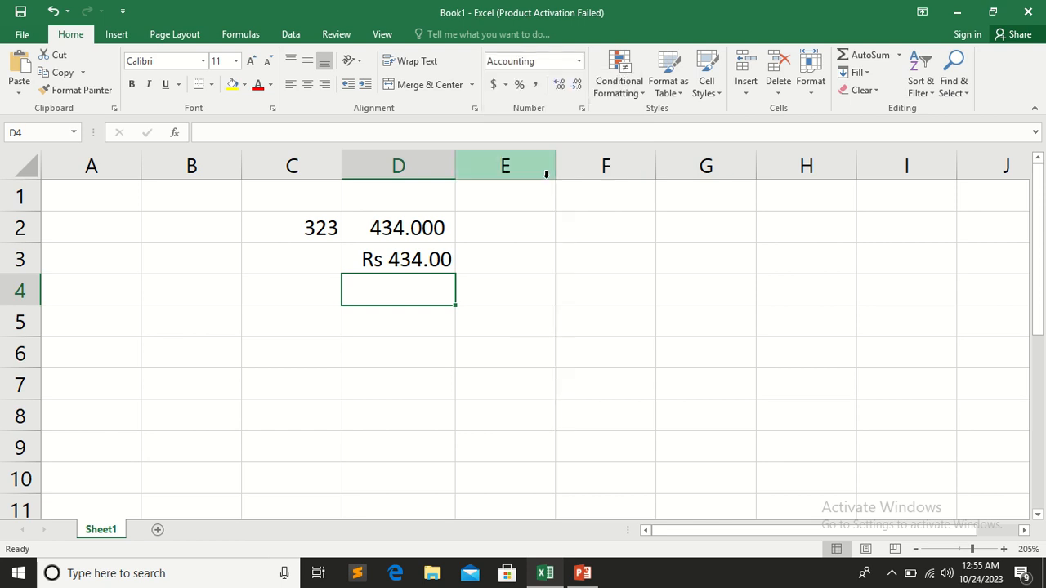
{"action": "type", "text": "434"}
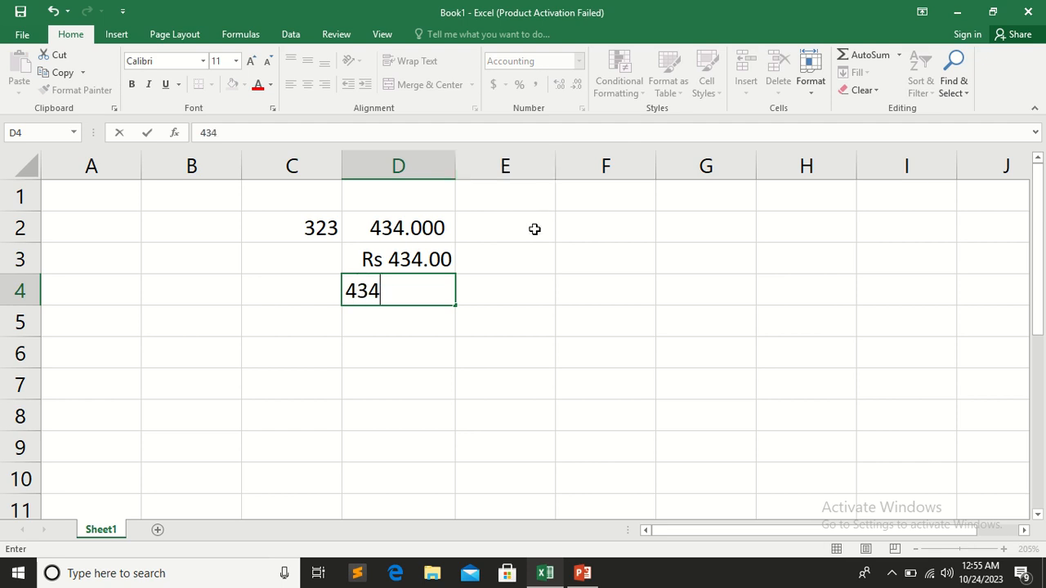
{"action": "left_click", "coordinate": [508, 336]}
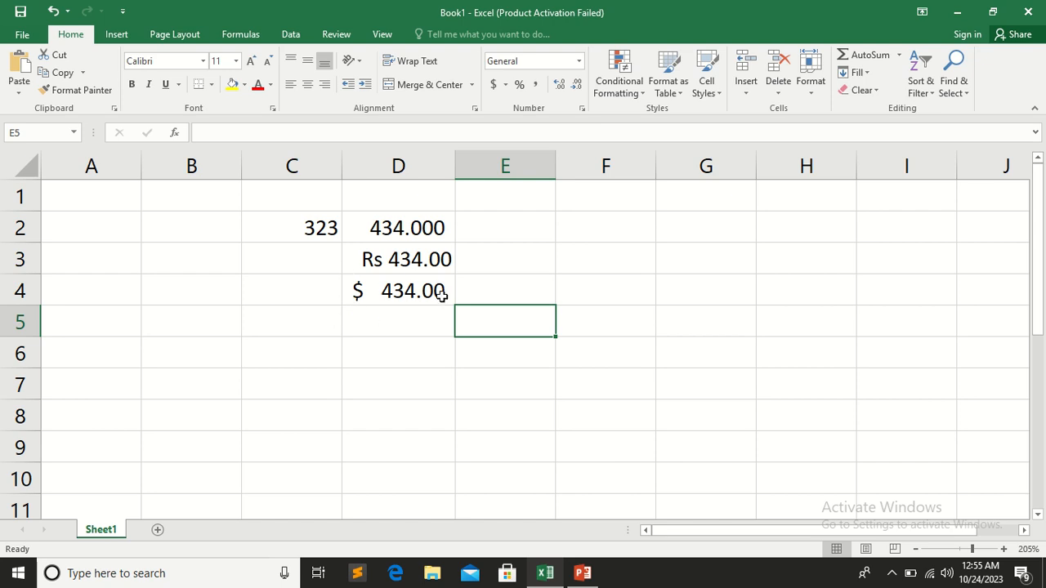
Replace the value in cell D4 with 43434
{"action": "left_click", "coordinate": [408, 290]}
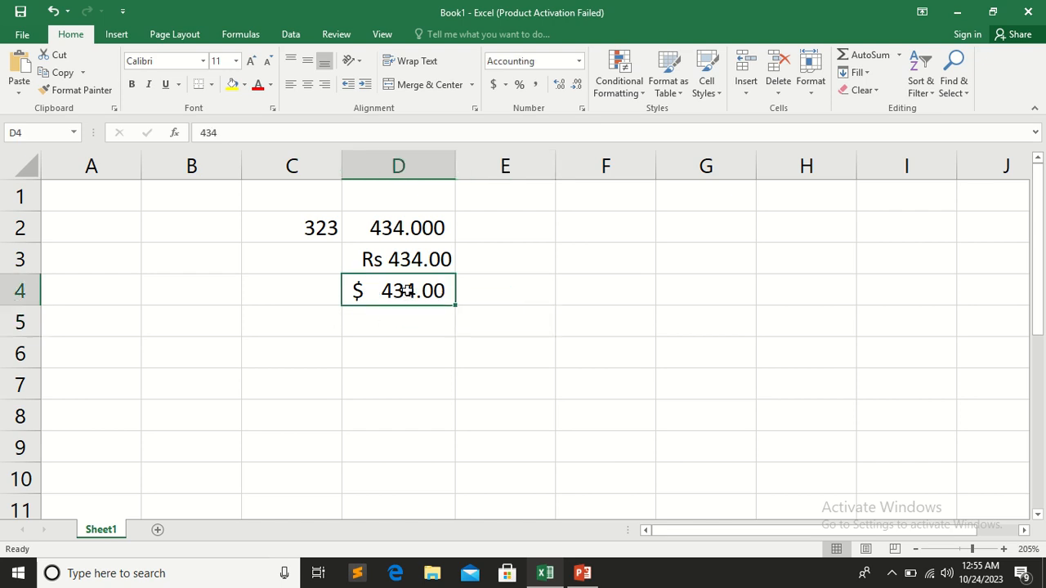
{"action": "type", "text": "43434"}
{"action": "left_click", "coordinate": [411, 320]}
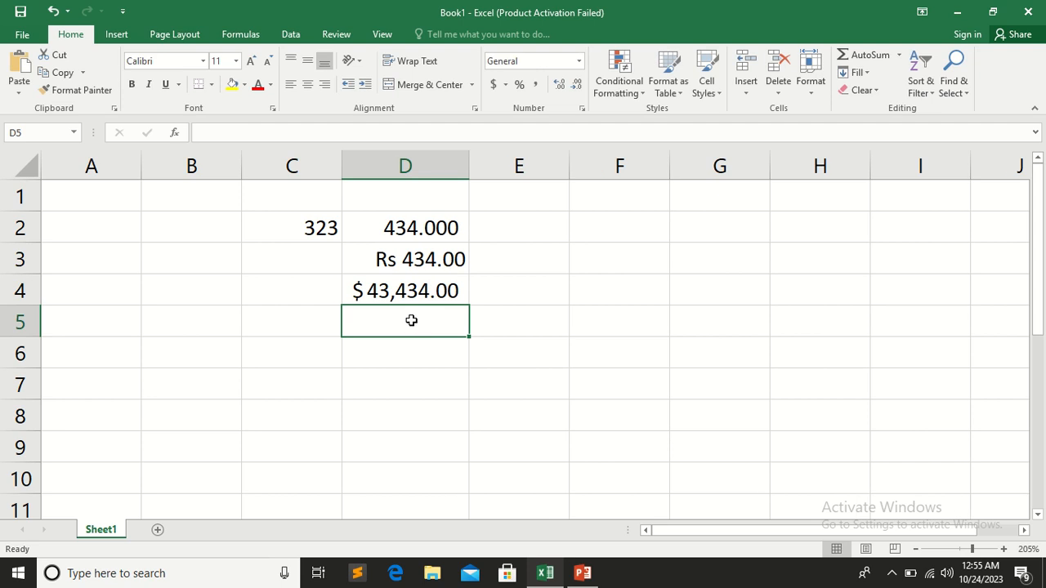
Replace the value in cell D4 with 45
{"action": "left_click", "coordinate": [400, 290]}
{"action": "double_click", "coordinate": [400, 290]}
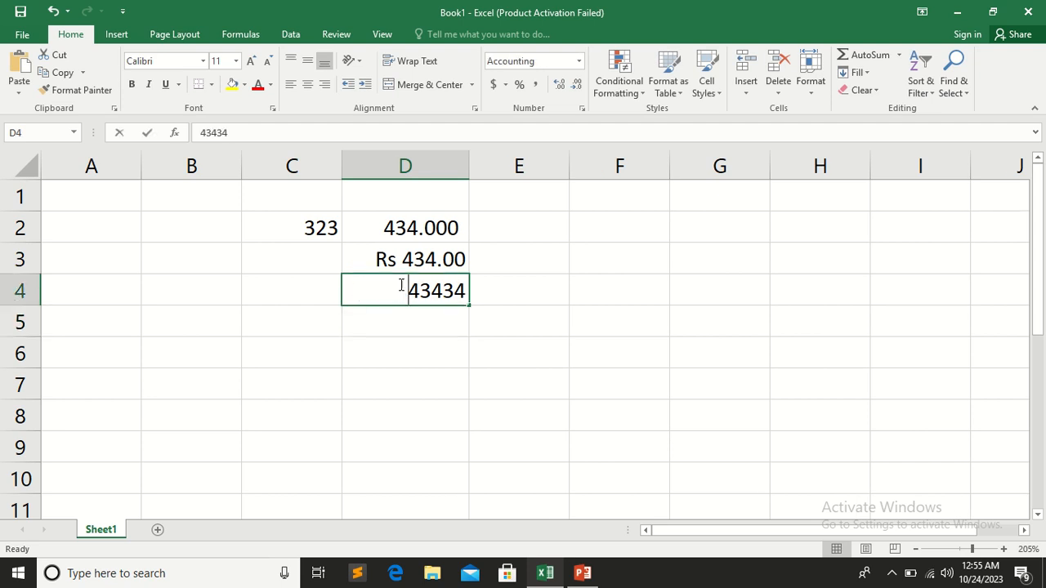
{"action": "type", "text": "45"}
{"action": "left_click", "coordinate": [421, 345]}
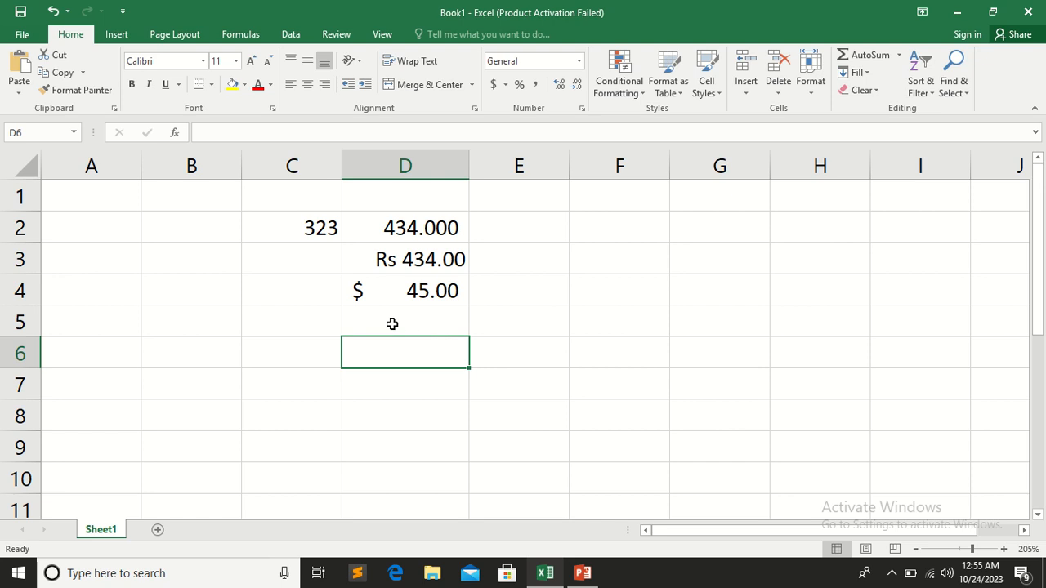
Compare the currency symbol placement in cells D3 and D4, and review the symbol choices for D4's Accounting format
{"action": "left_click", "coordinate": [381, 259]}
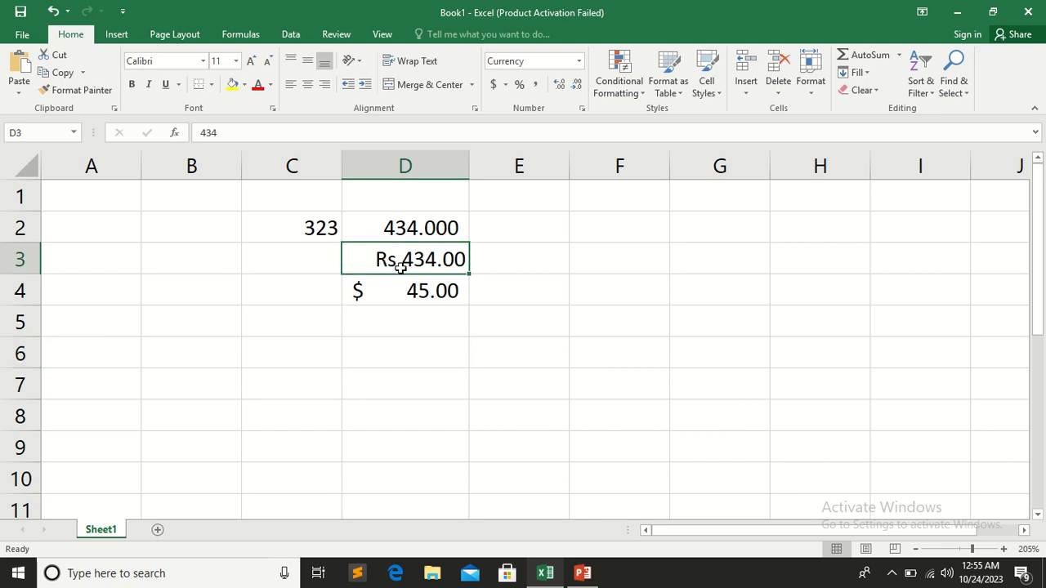
{"action": "left_click", "coordinate": [406, 294]}
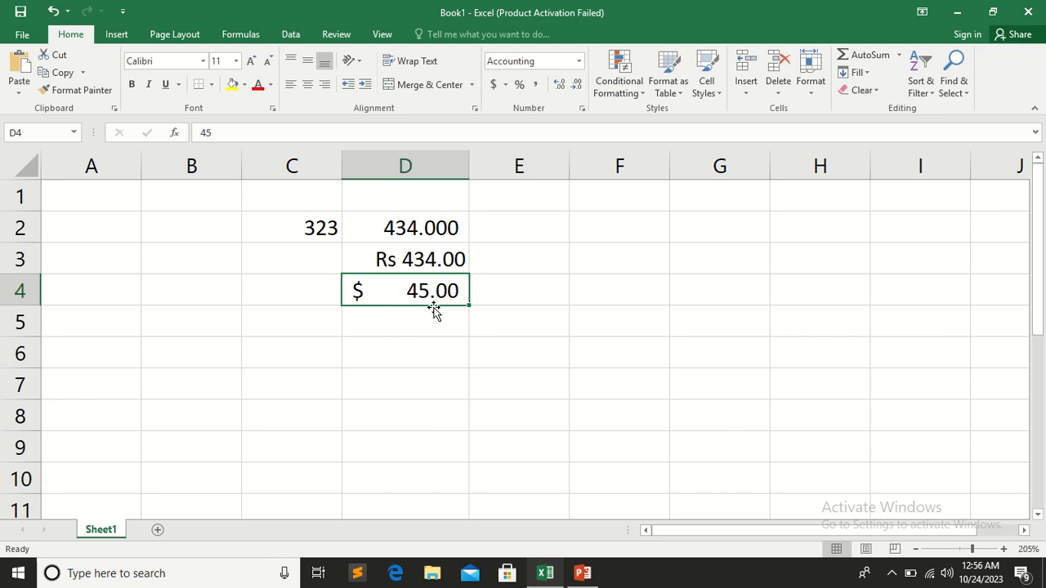
{"action": "left_click", "coordinate": [392, 263]}
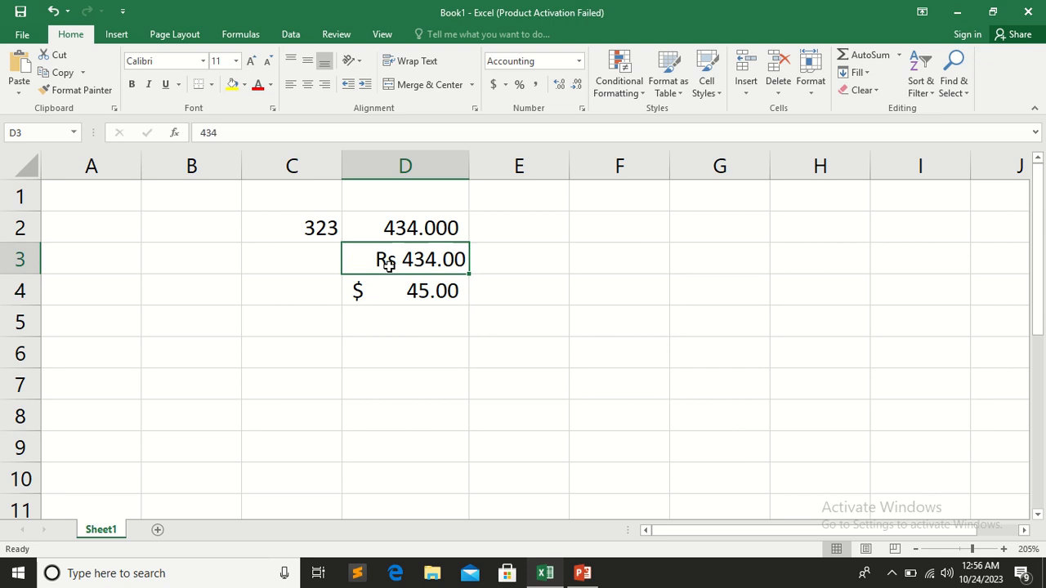
{"action": "left_click", "coordinate": [395, 281]}
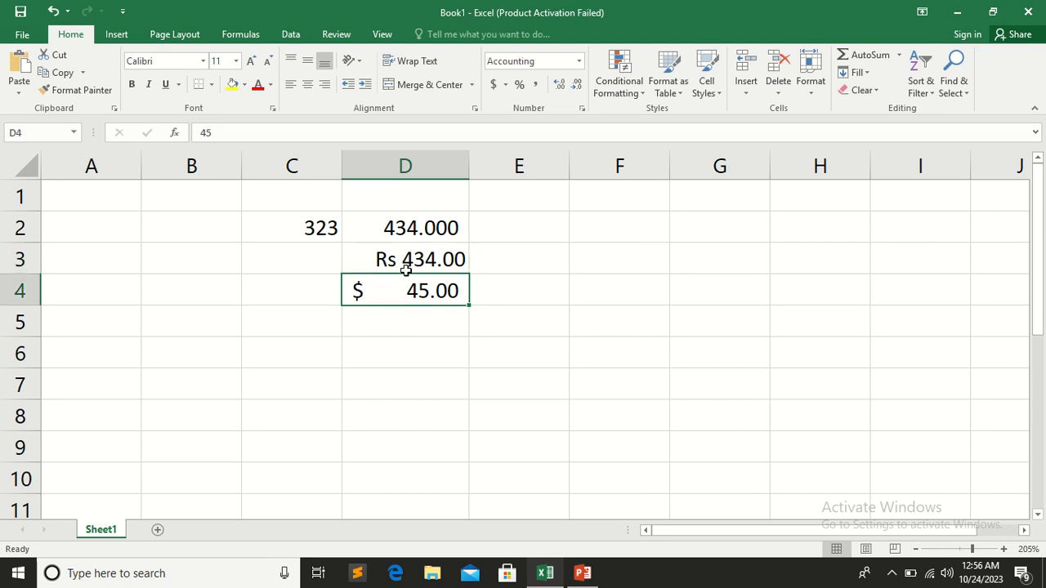
{"action": "left_click", "coordinate": [579, 61]}
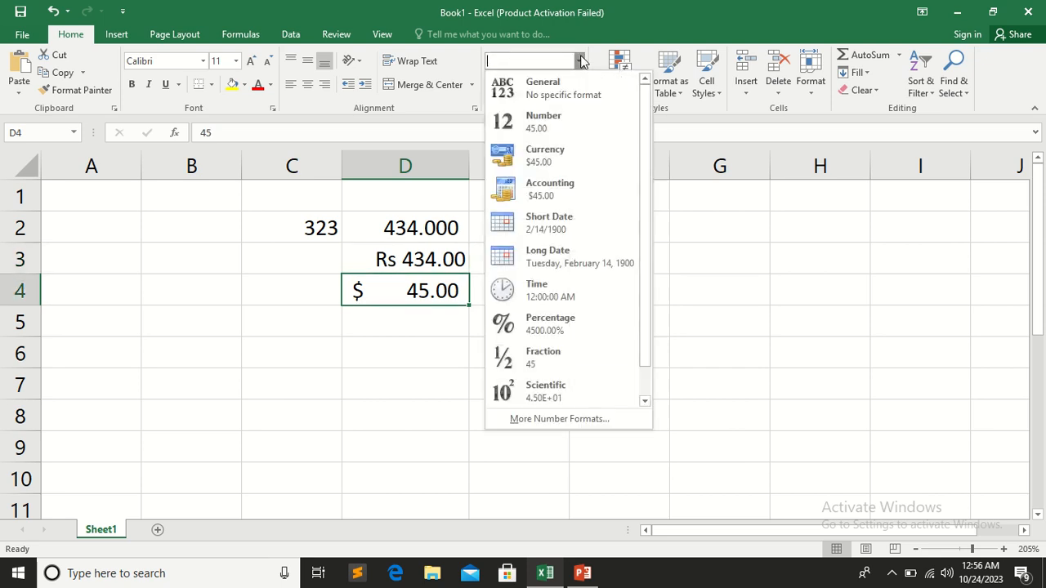
{"action": "left_click", "coordinate": [559, 419]}
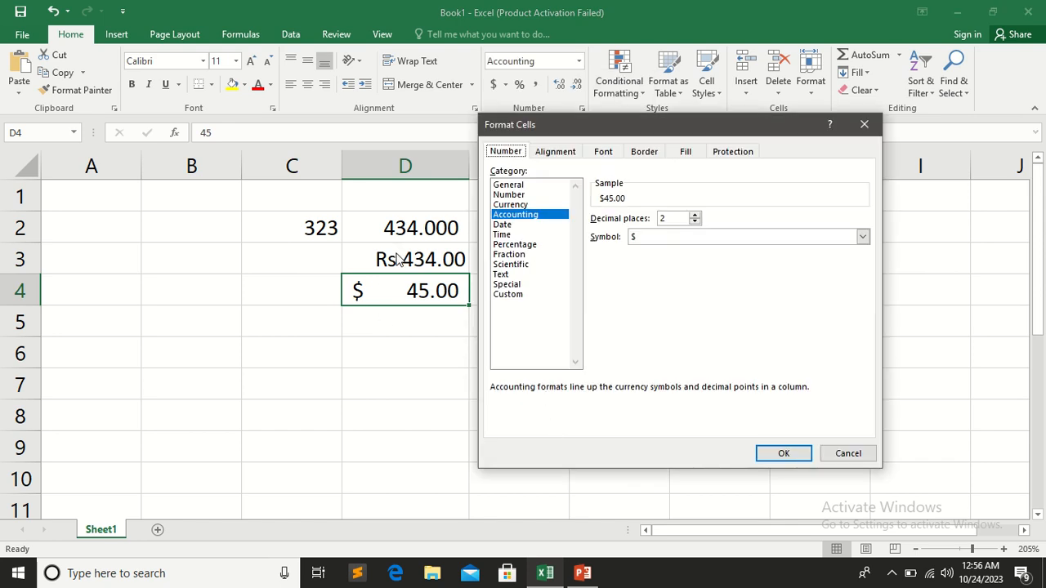
{"action": "left_click", "coordinate": [863, 236]}
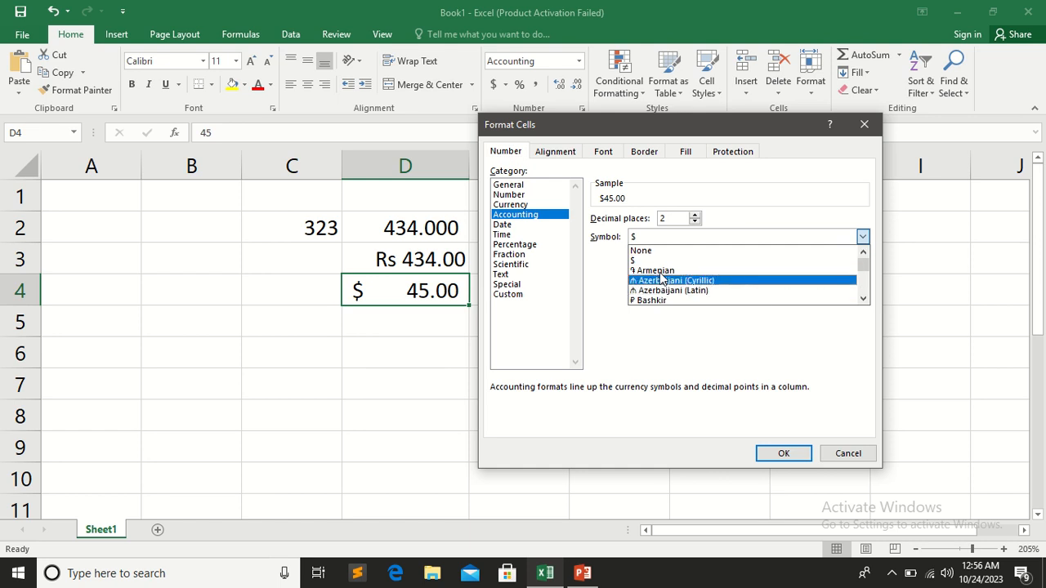
{"action": "left_click_drag", "start_coordinate": [864, 266], "coordinate": [867, 282]}
{"action": "left_click", "coordinate": [866, 126]}
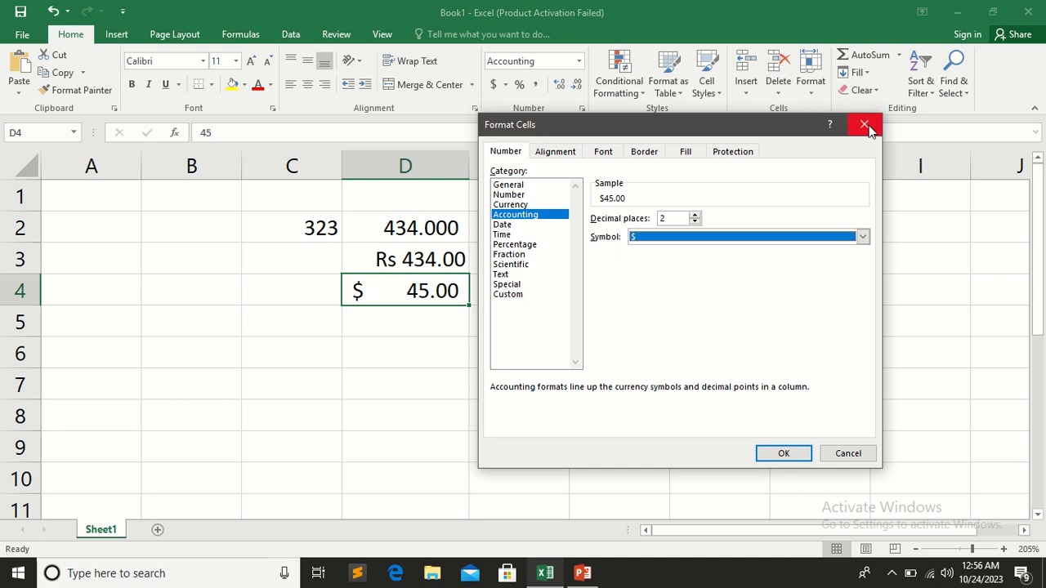
{"action": "left_click", "coordinate": [865, 126]}
Apply the Short Date format to cell D5 and enter 34 in it
{"action": "left_click", "coordinate": [407, 323]}
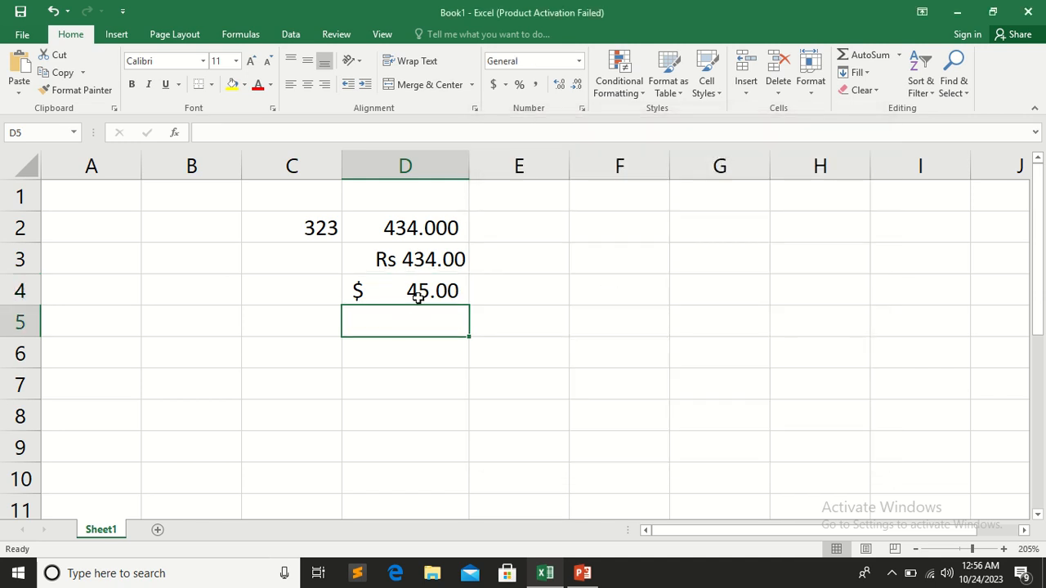
{"action": "left_click", "coordinate": [578, 63]}
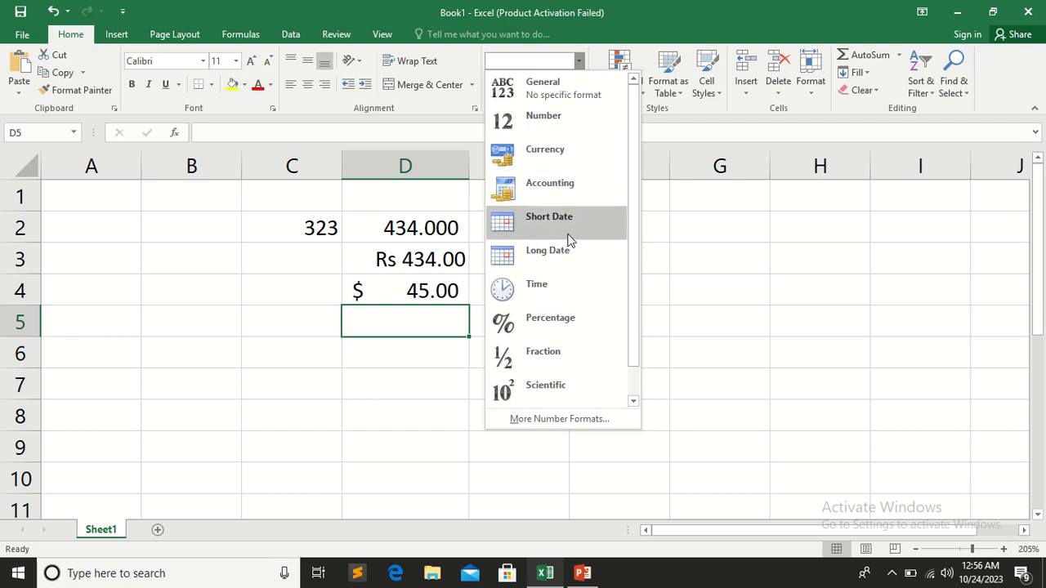
{"action": "left_click", "coordinate": [524, 221]}
{"action": "type", "text": "34"}
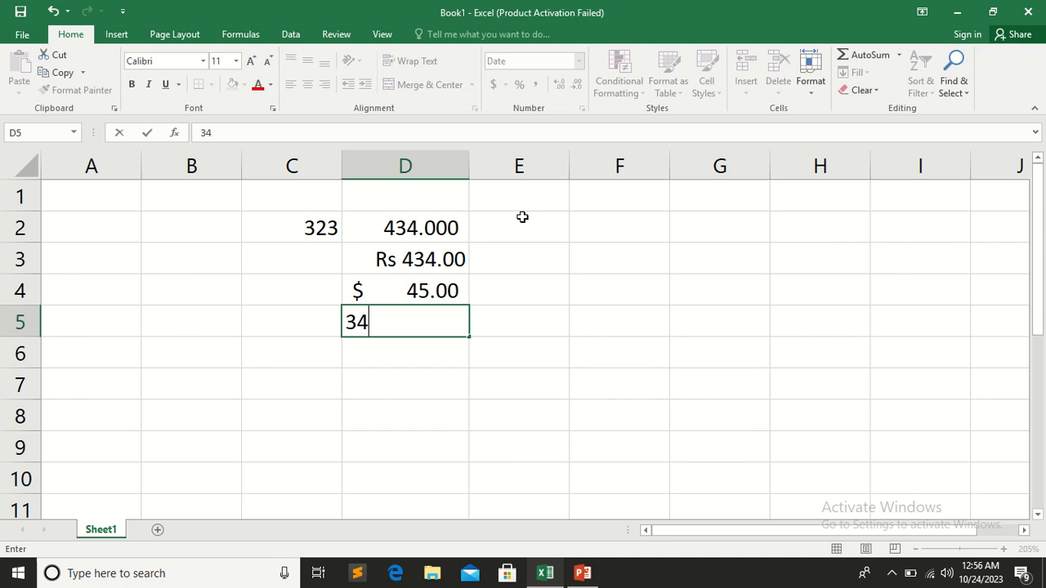
{"action": "left_click", "coordinate": [473, 360]}
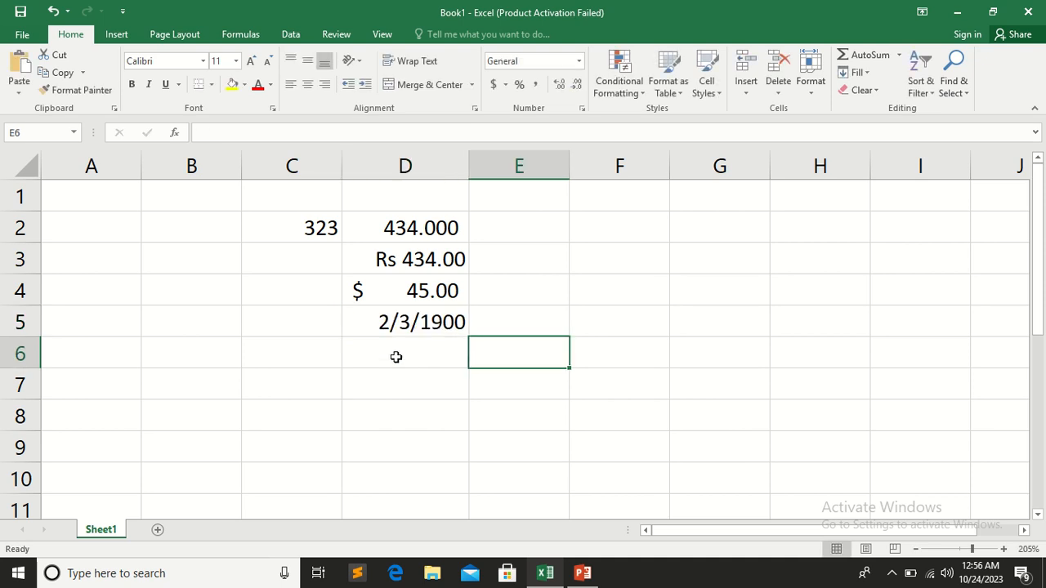
{"action": "left_click", "coordinate": [435, 320]}
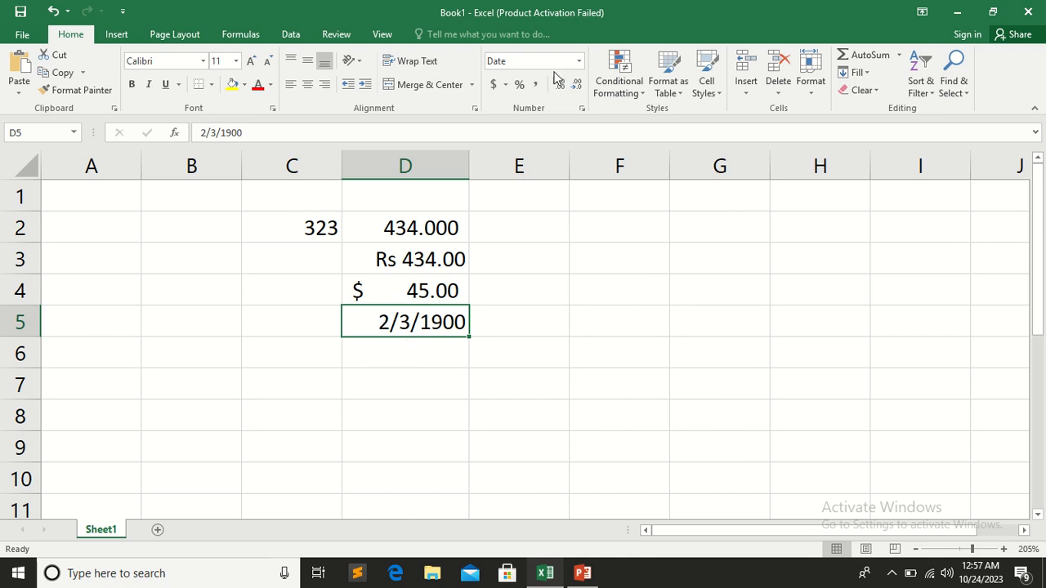
{"action": "left_click", "coordinate": [577, 63]}
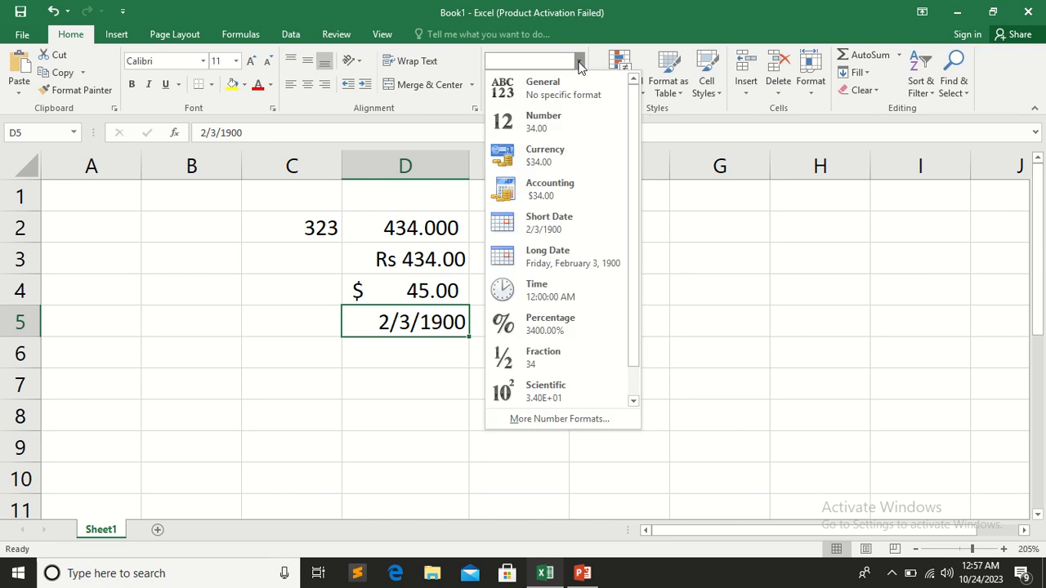
Apply the Long Date format to cell D6, enter 434 in it, and compare it with the short date in D5
{"action": "left_click", "coordinate": [386, 351]}
{"action": "left_click", "coordinate": [385, 351]}
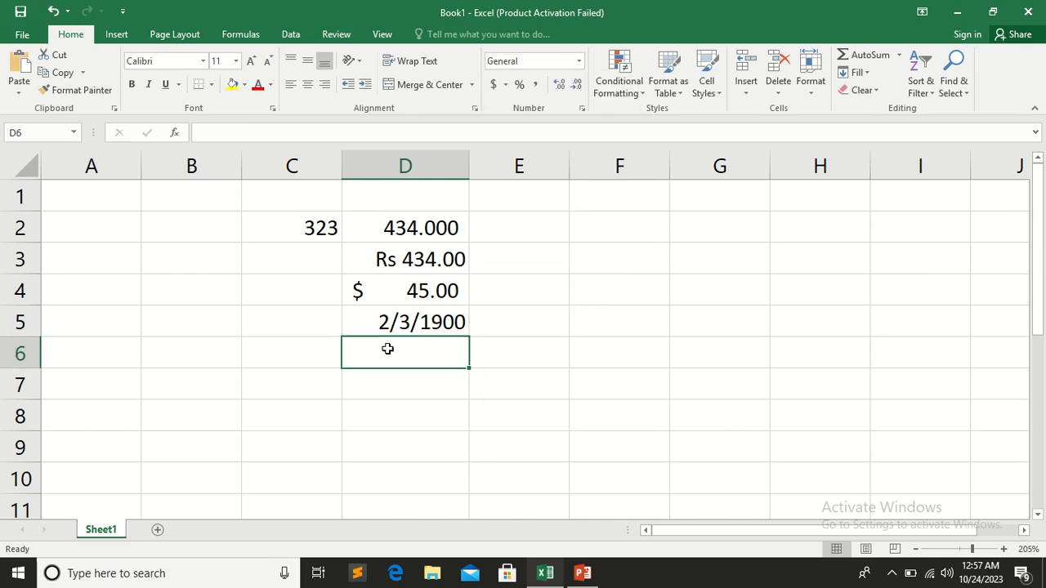
{"action": "left_click", "coordinate": [579, 61]}
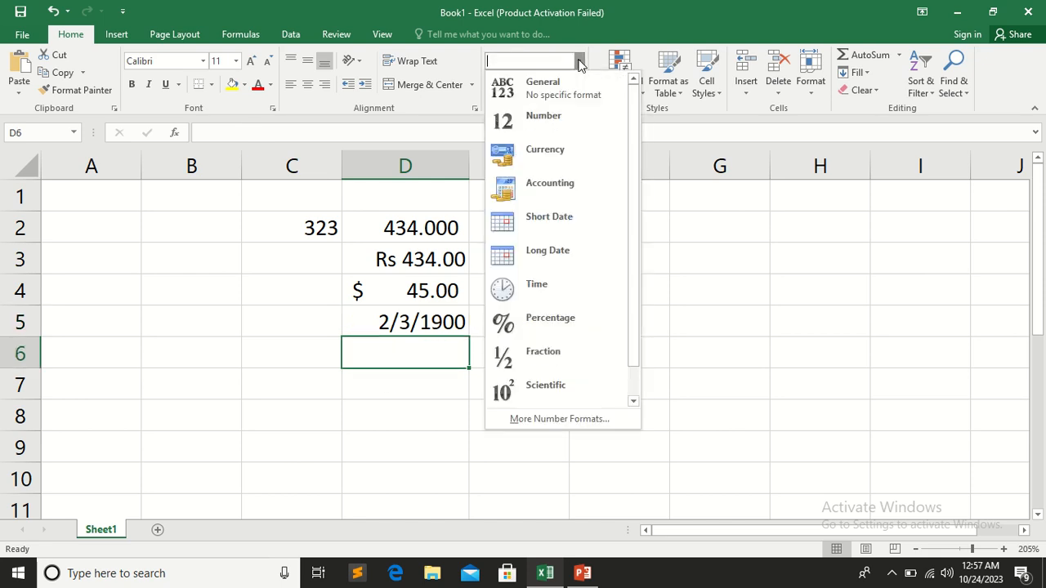
{"action": "left_click", "coordinate": [587, 257]}
{"action": "type", "text": "434"}
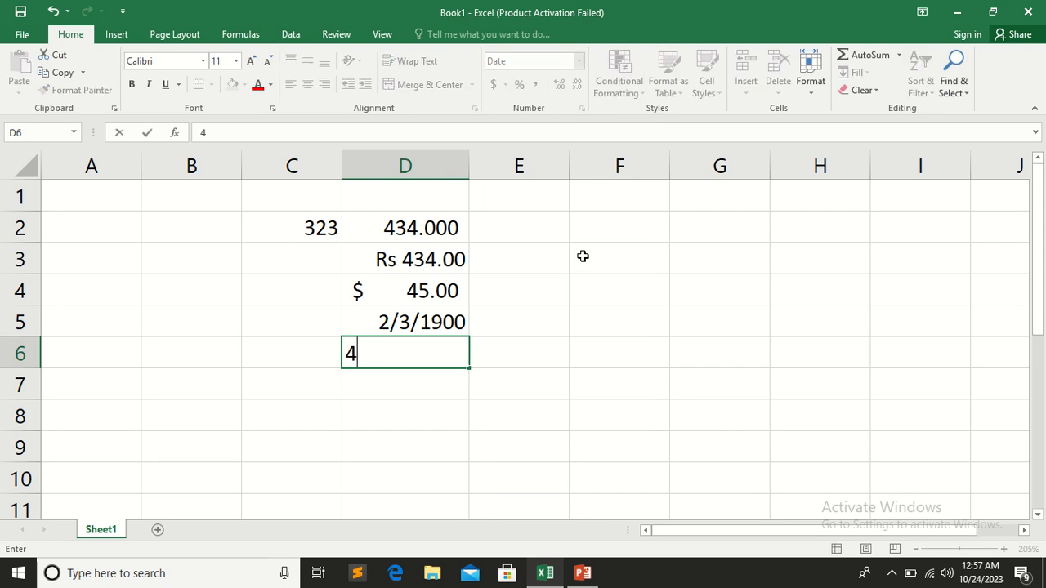
{"action": "left_click", "coordinate": [472, 384]}
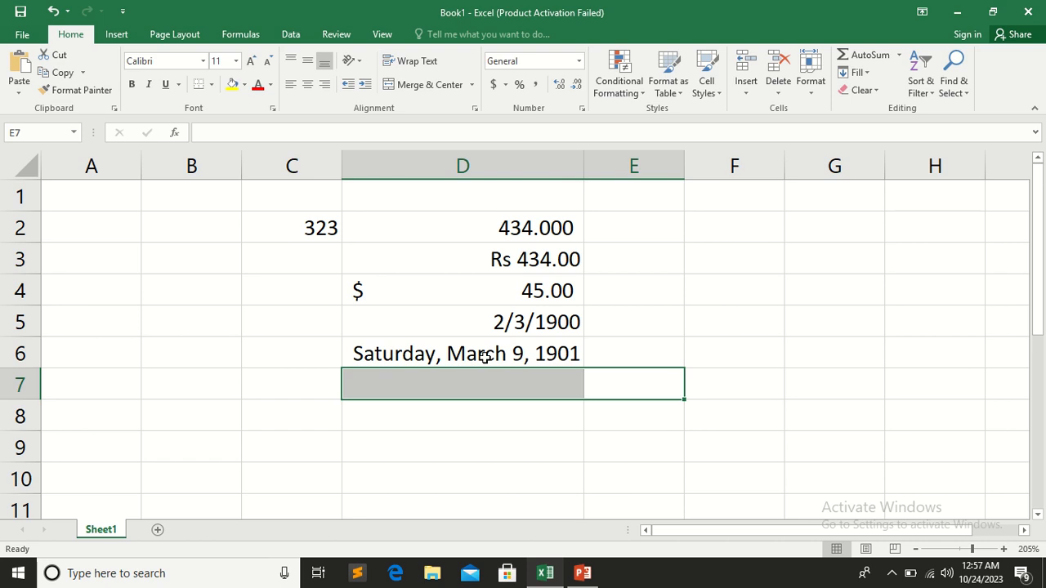
{"action": "left_click", "coordinate": [483, 354]}
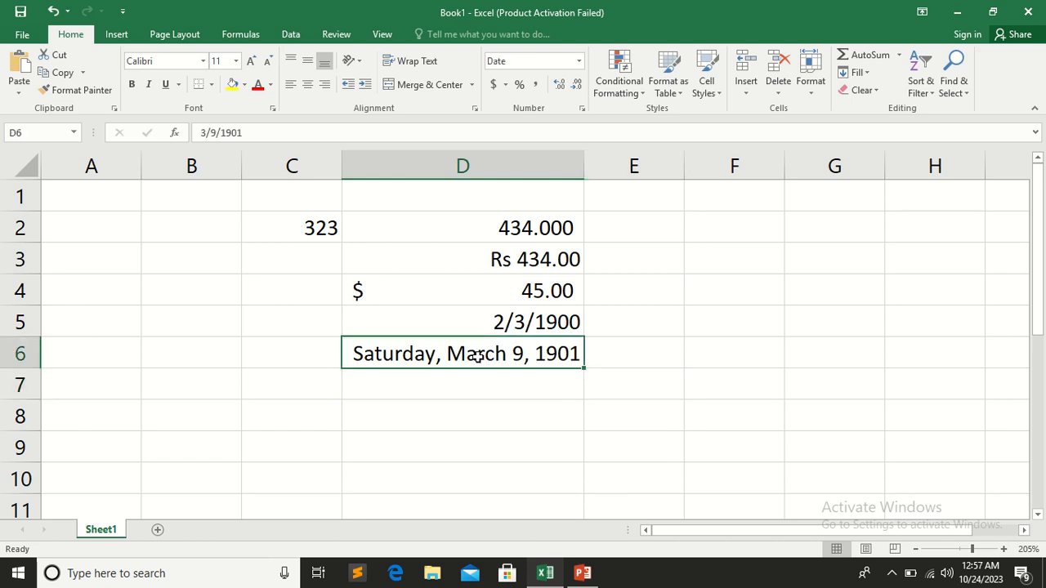
{"action": "left_click", "coordinate": [487, 326]}
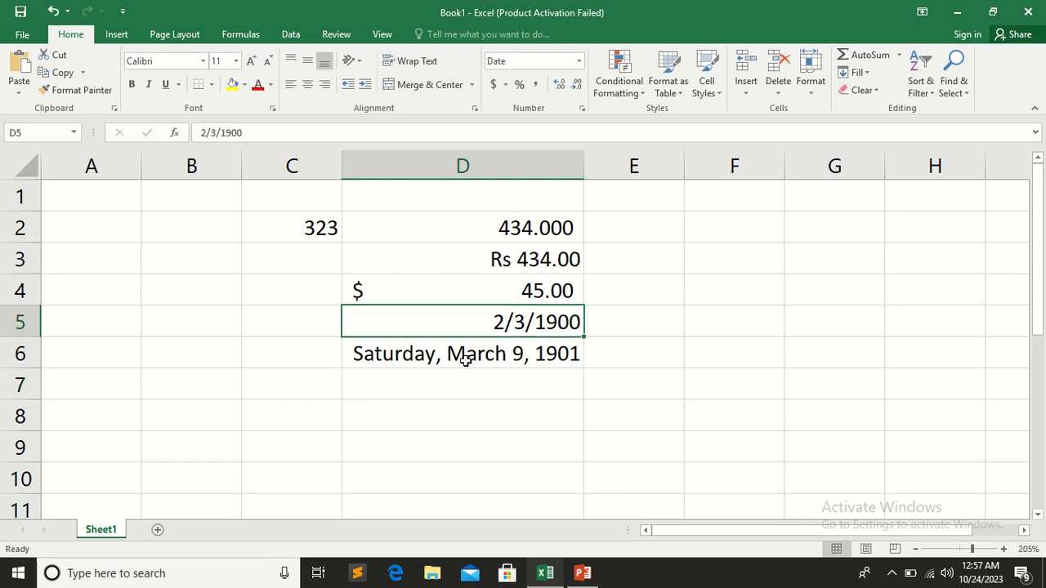
{"action": "left_click", "coordinate": [465, 360]}
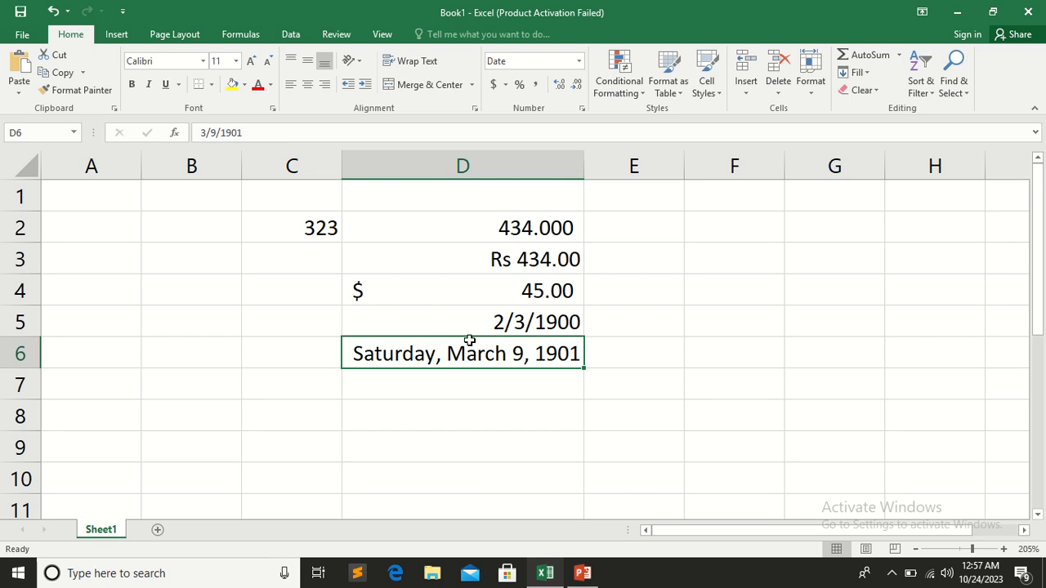
{"action": "left_click", "coordinate": [466, 384]}
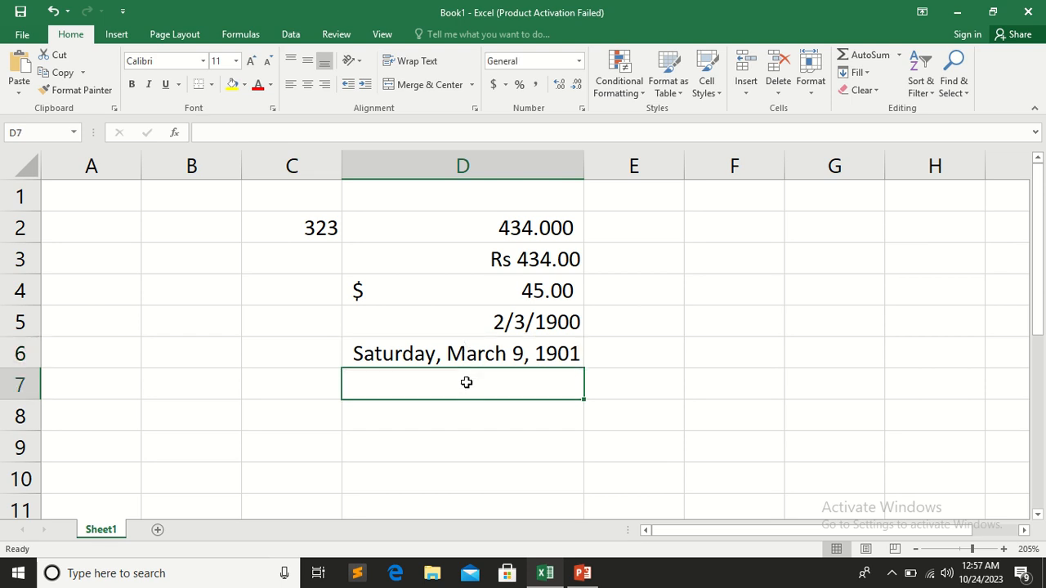
{"action": "left_click", "coordinate": [579, 61]}
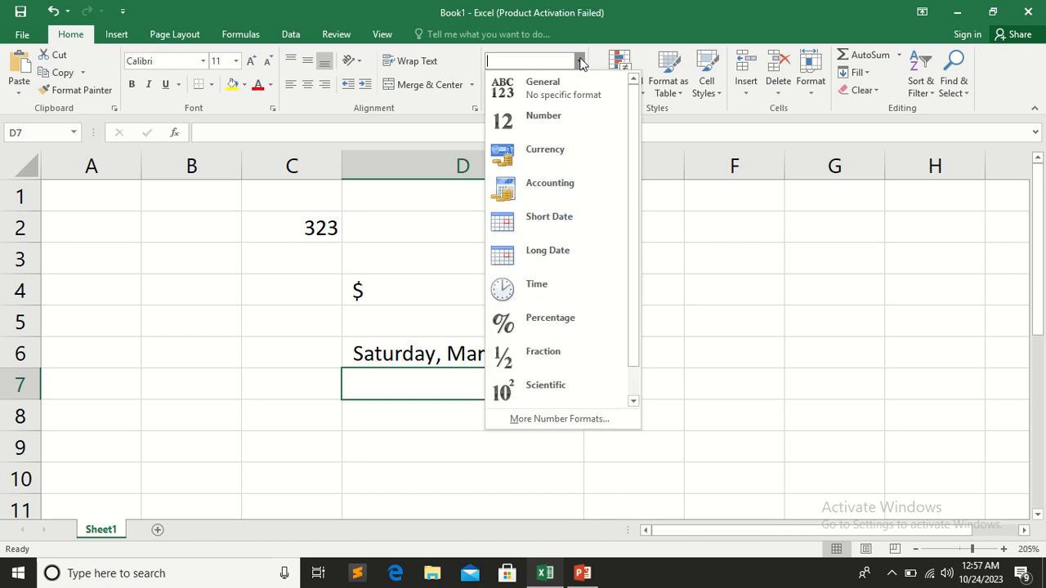
{"action": "left_click", "coordinate": [391, 353]}
Change the date type of cell D6 to *3/14/2012 in the detailed number format settings
{"action": "left_click", "coordinate": [389, 353]}
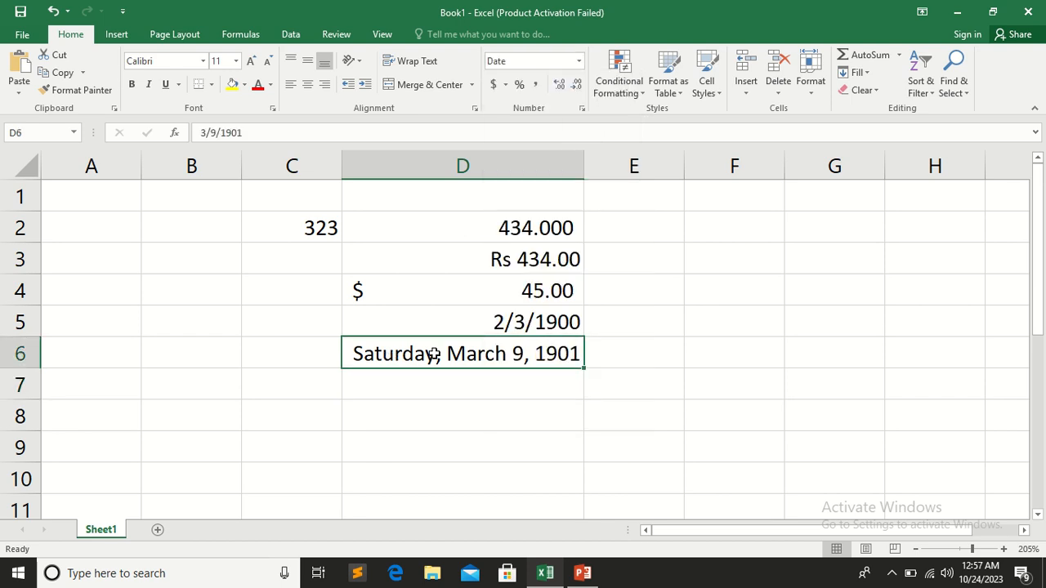
{"action": "left_click", "coordinate": [579, 61]}
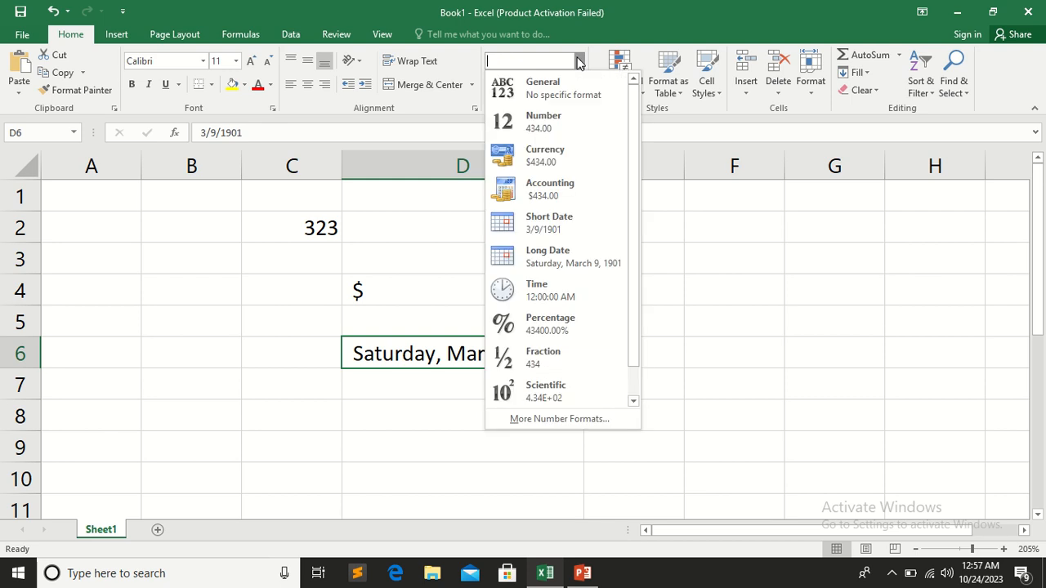
{"action": "left_click", "coordinate": [550, 419]}
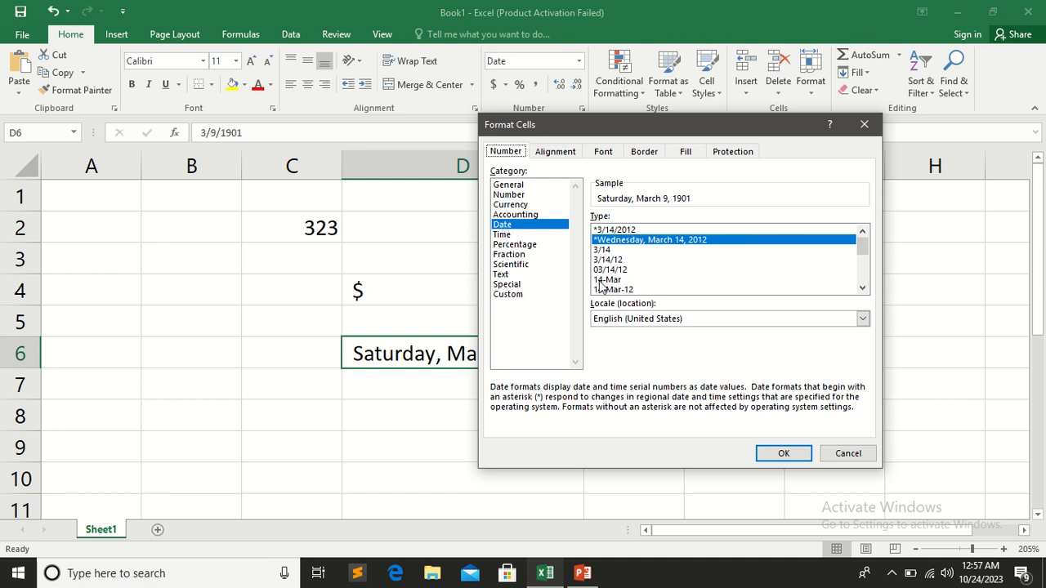
{"action": "left_click", "coordinate": [611, 231]}
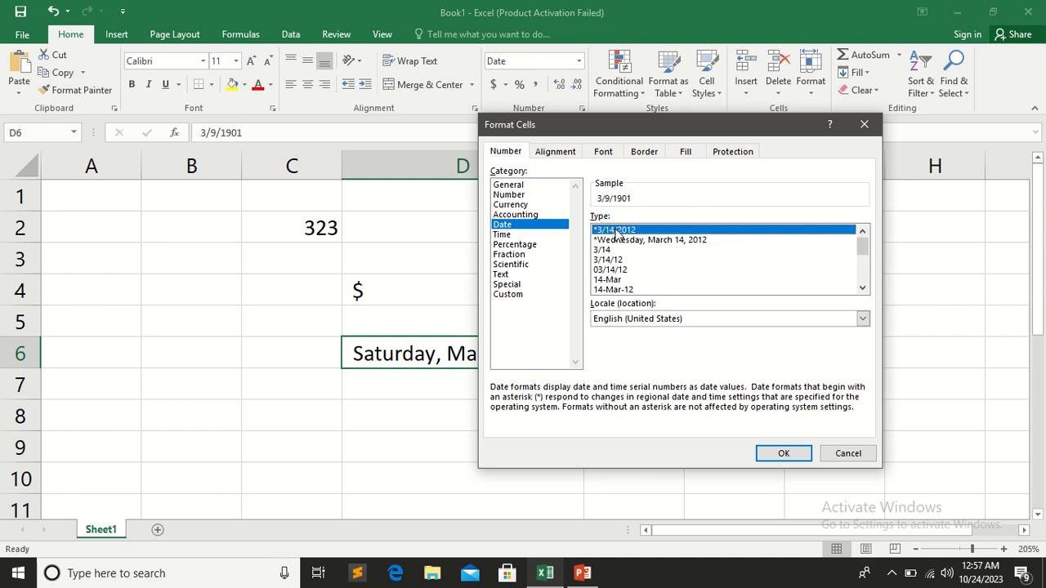
{"action": "left_click", "coordinate": [783, 455]}
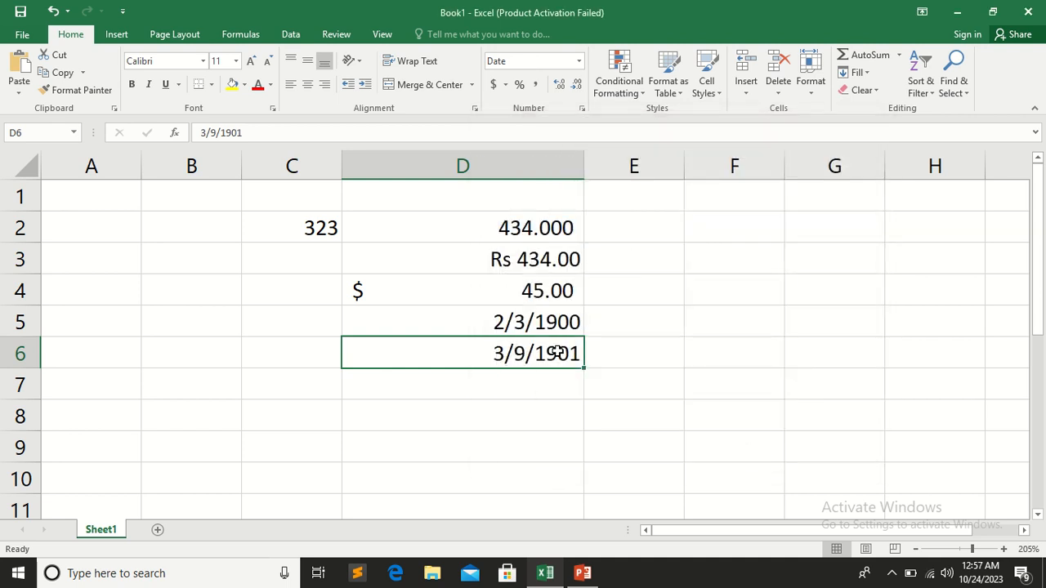
Apply the Time format to cell D7 and enter 43 in it
{"action": "double_click", "coordinate": [507, 384]}
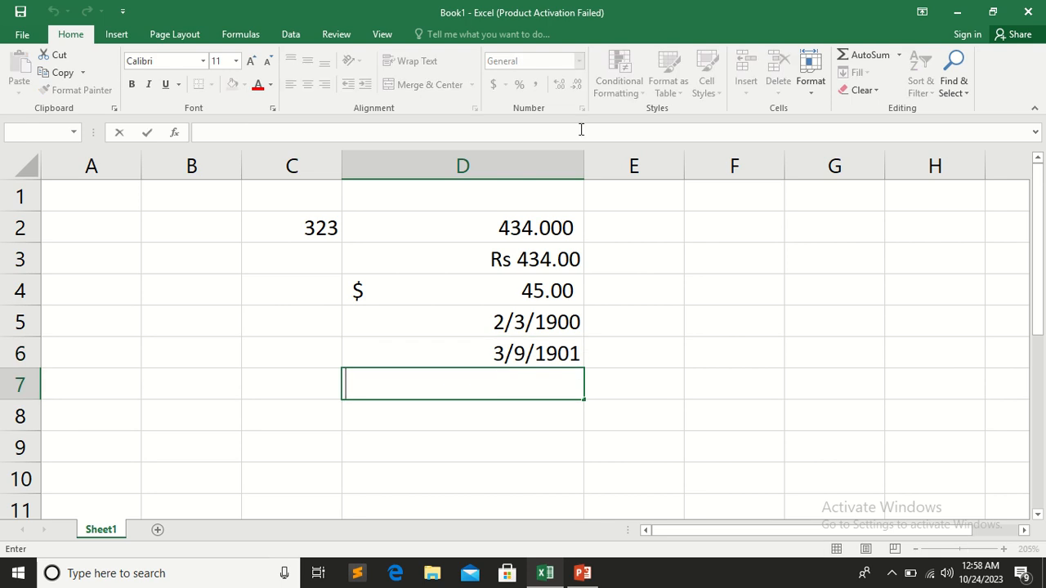
{"action": "left_click", "coordinate": [464, 422]}
{"action": "left_click", "coordinate": [469, 377]}
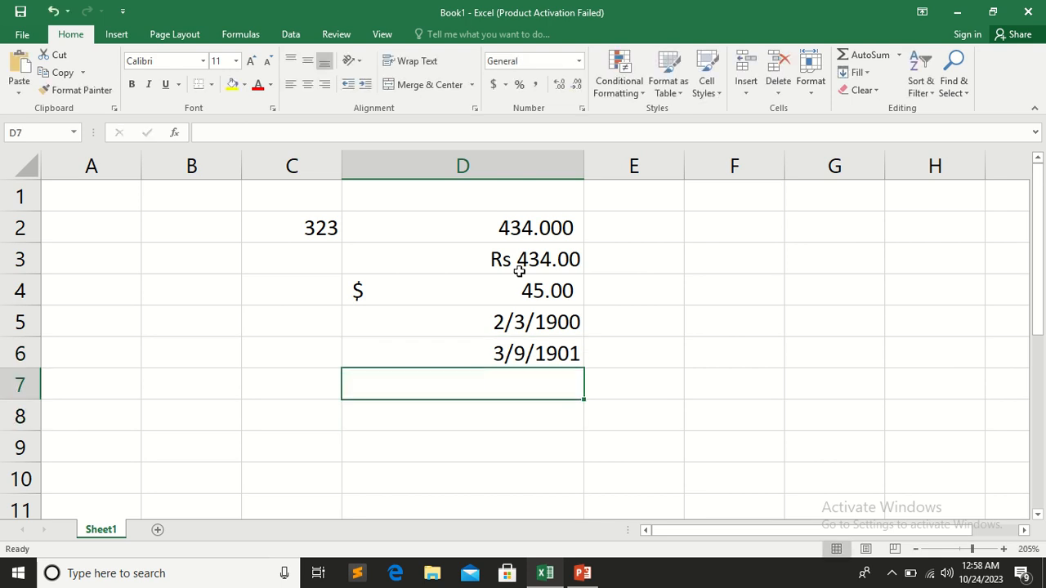
{"action": "left_click", "coordinate": [578, 61]}
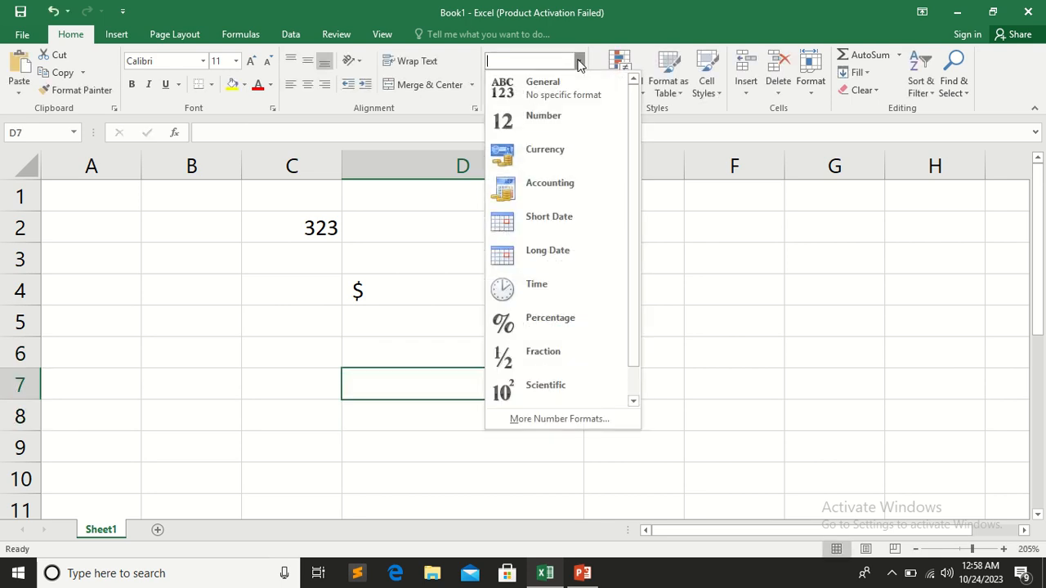
{"action": "left_click", "coordinate": [543, 293]}
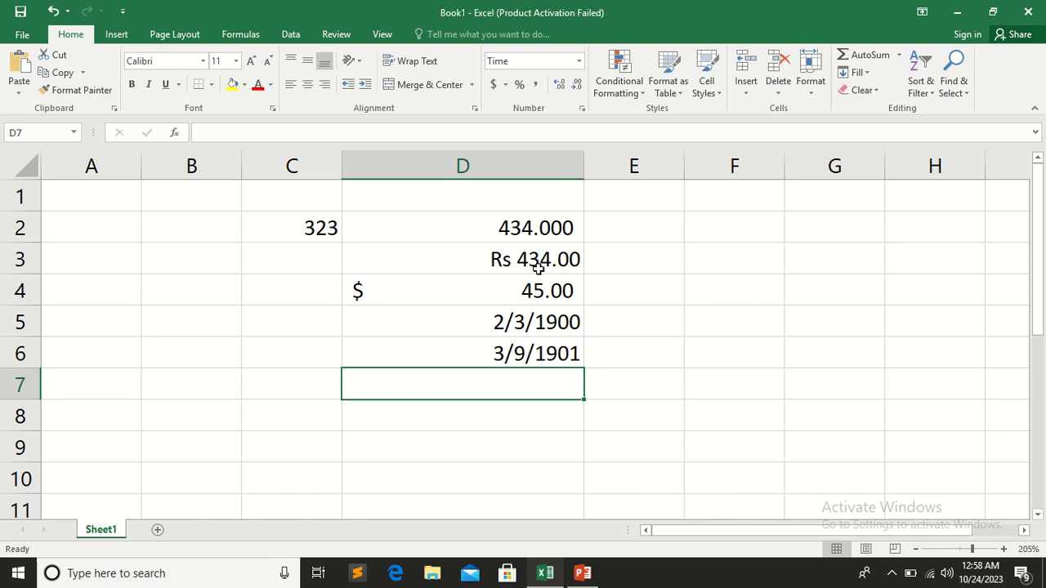
{"action": "type", "text": "43"}
{"action": "left_click", "coordinate": [418, 418]}
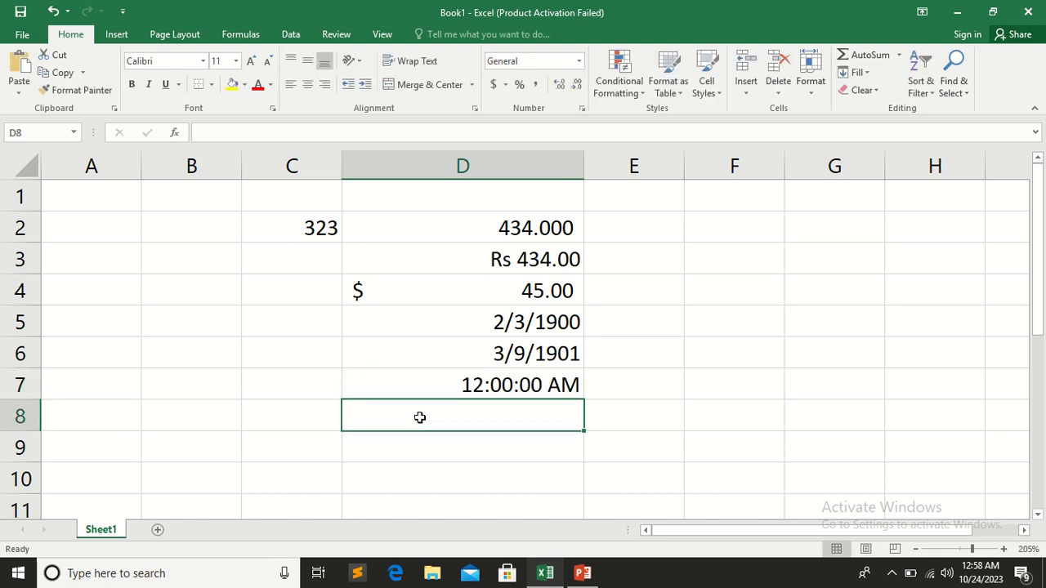
Change the minutes of the time in cell D7 to 55
{"action": "left_click", "coordinate": [493, 384]}
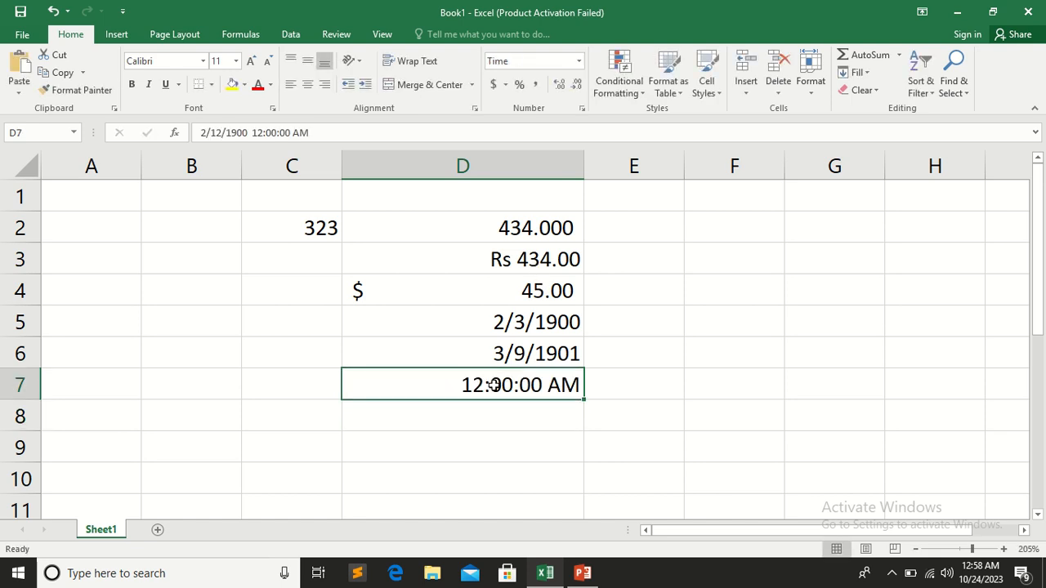
{"action": "double_click", "coordinate": [493, 384]}
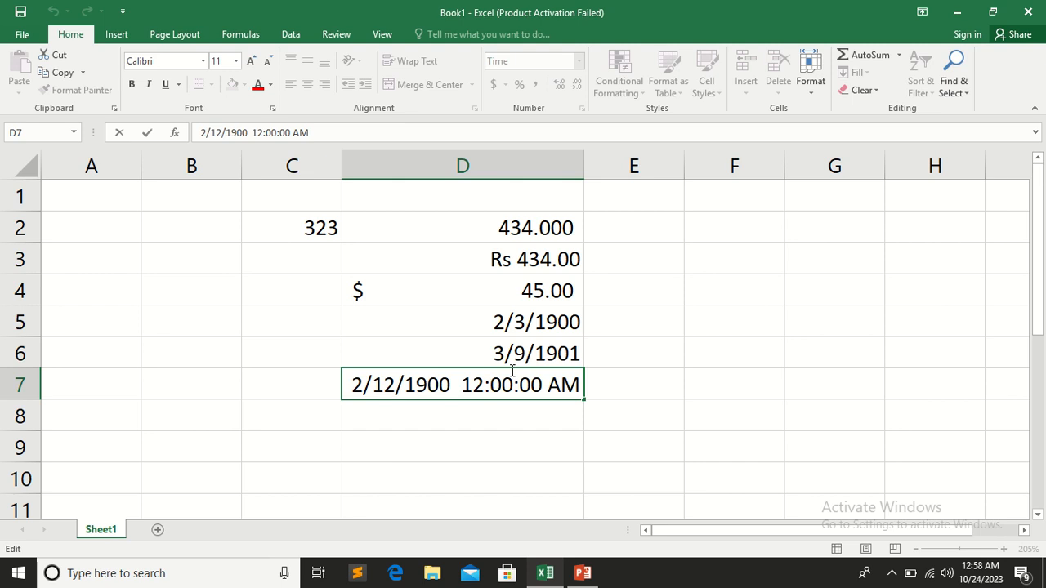
{"action": "key", "text": "Delete"}
{"action": "key", "text": "Delete"}
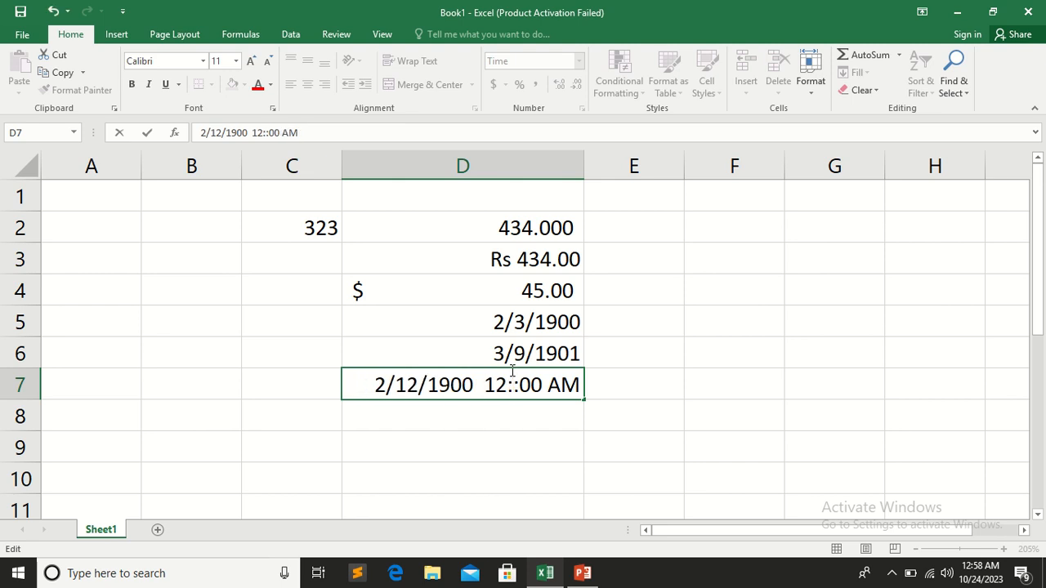
{"action": "type", "text": "55"}
{"action": "left_click", "coordinate": [476, 446]}
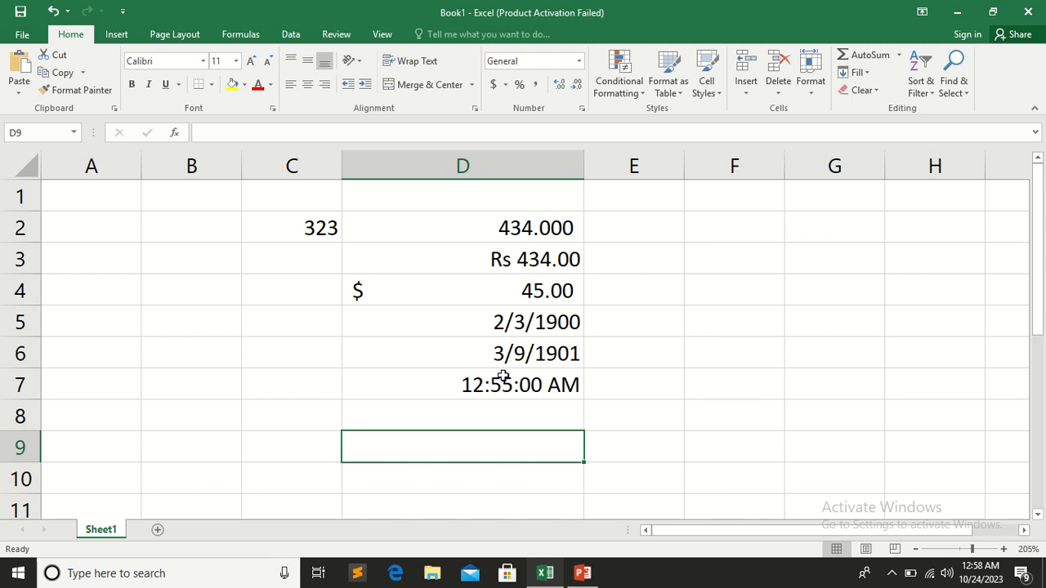
{"action": "left_click", "coordinate": [506, 405]}
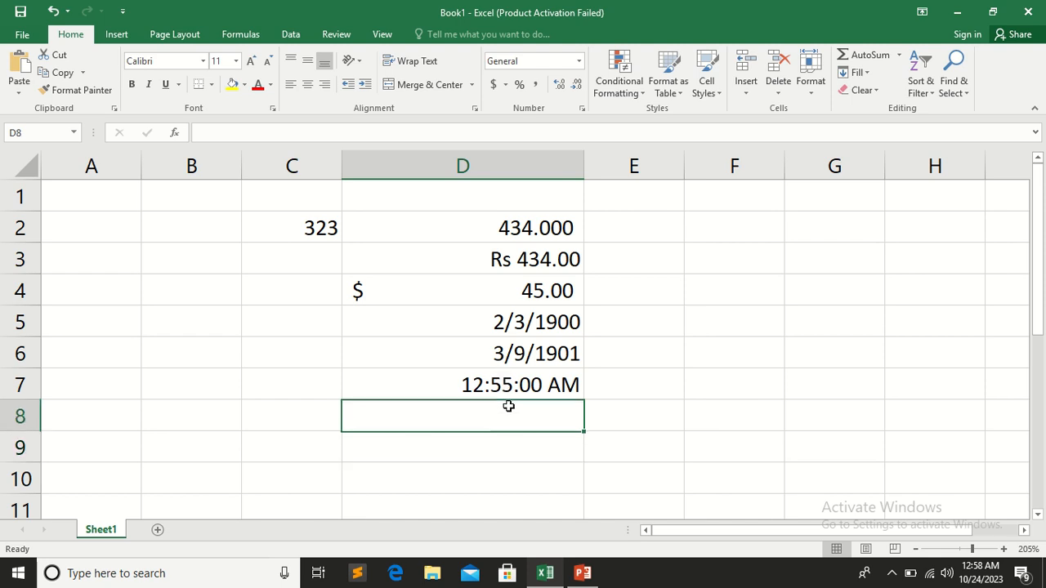
Change the time type of cell D7 to 3/14/12 1:30 PM in the detailed number format settings
{"action": "left_click", "coordinate": [493, 376]}
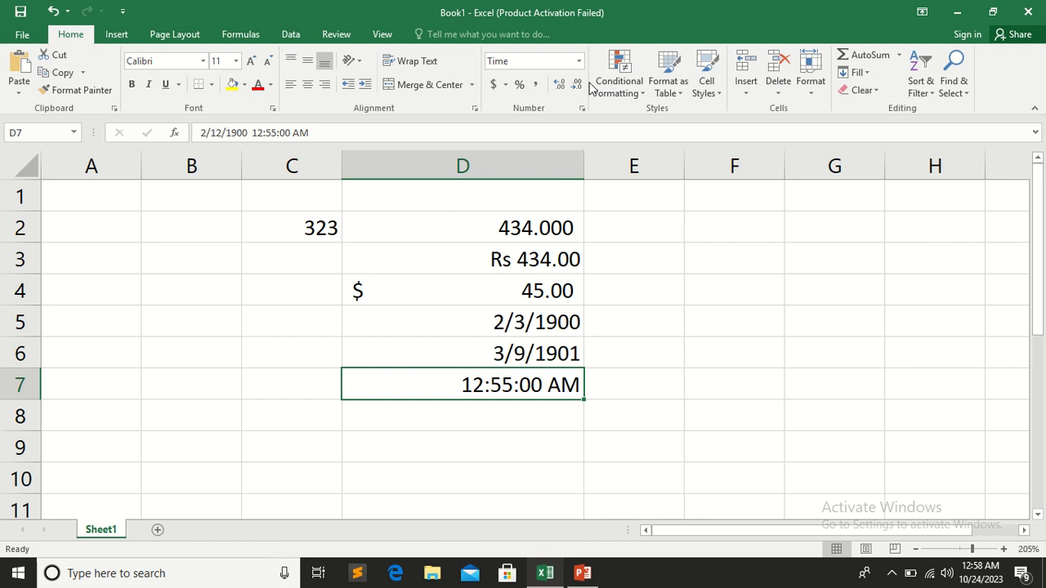
{"action": "left_click", "coordinate": [578, 61]}
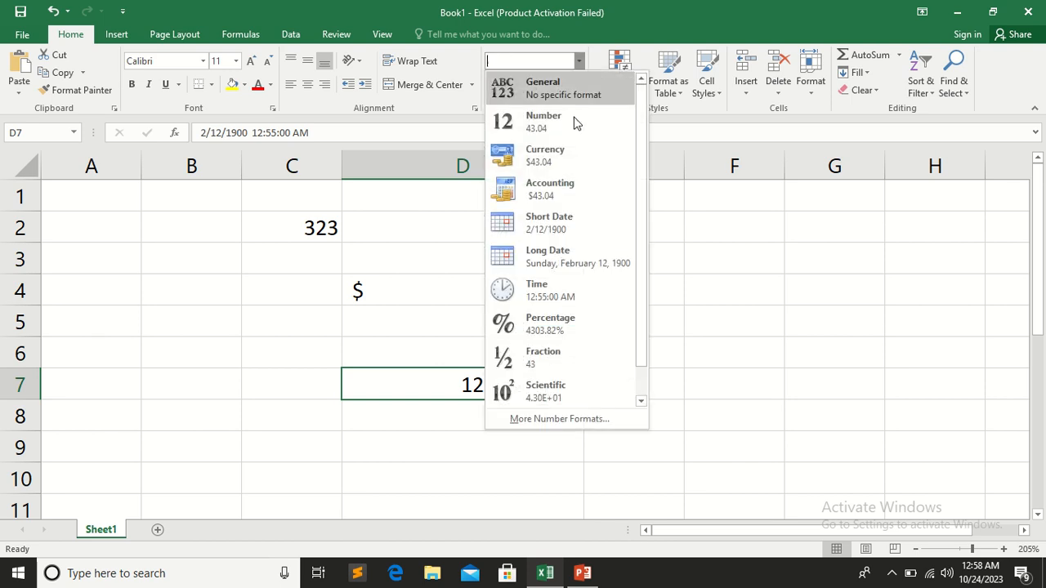
{"action": "left_click", "coordinate": [570, 419]}
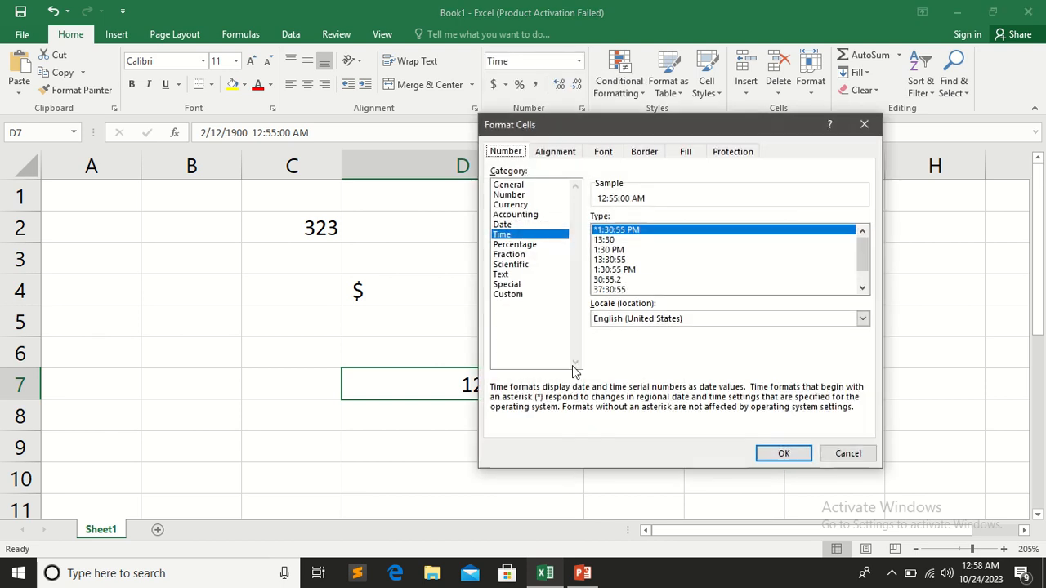
{"action": "scroll", "coordinate": [611, 254], "scroll_direction": "down", "scroll_amount": 1}
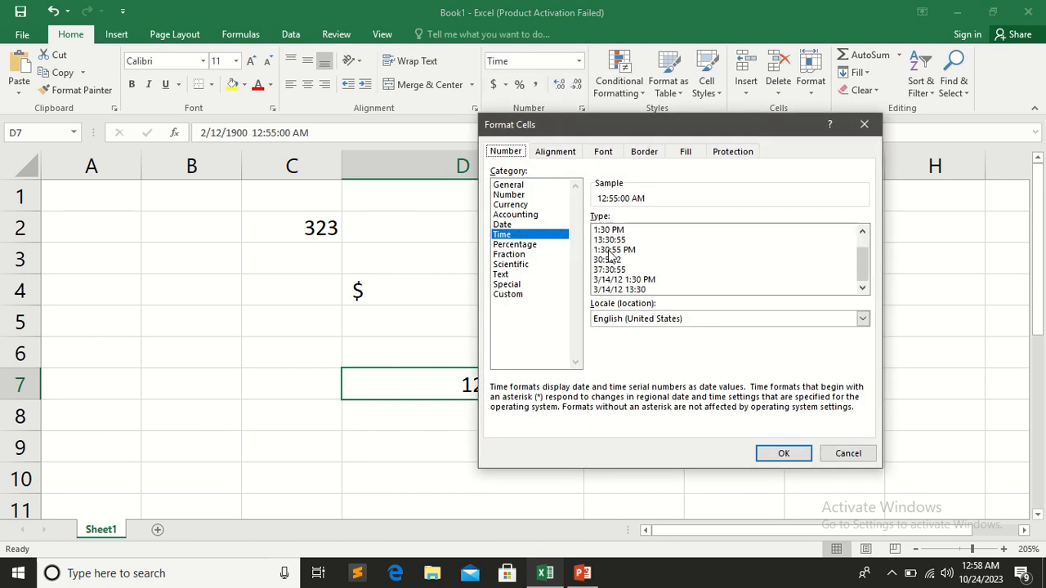
{"action": "left_click", "coordinate": [615, 280]}
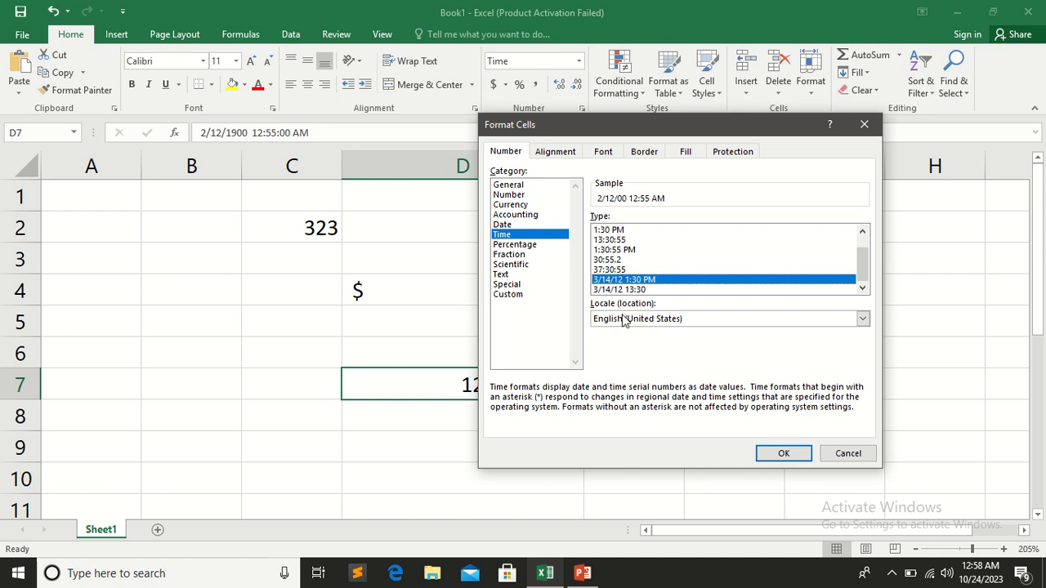
{"action": "left_click", "coordinate": [785, 454]}
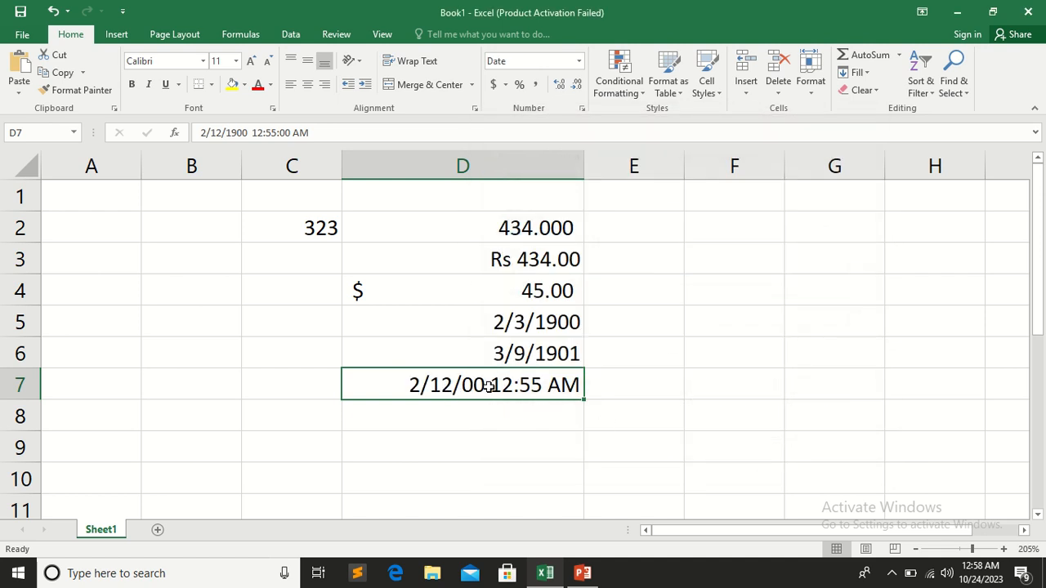
Apply the Percentage format to cell D8 and enter 434 in it
{"action": "left_click", "coordinate": [469, 402]}
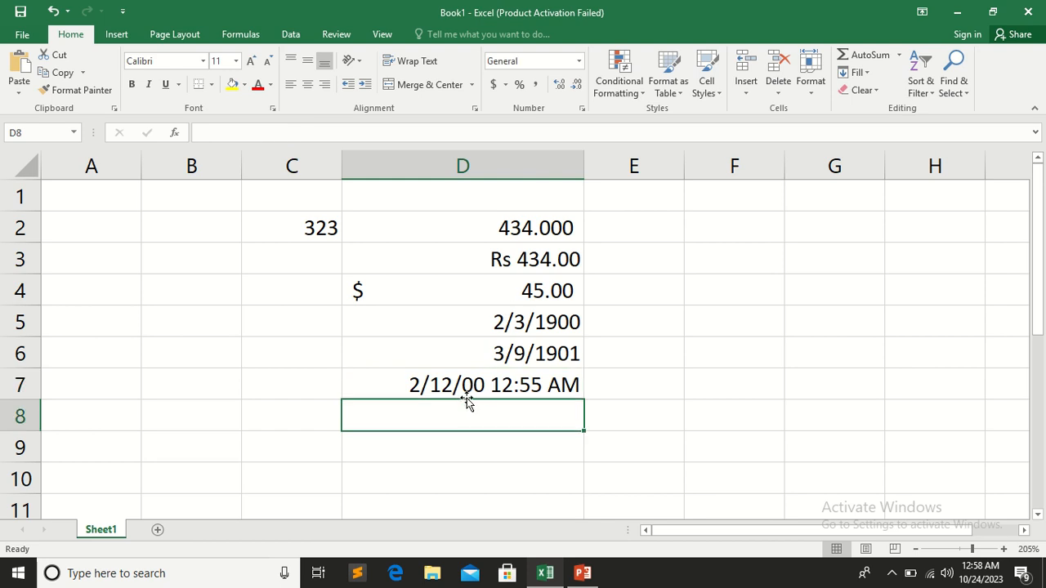
{"action": "left_click", "coordinate": [578, 62]}
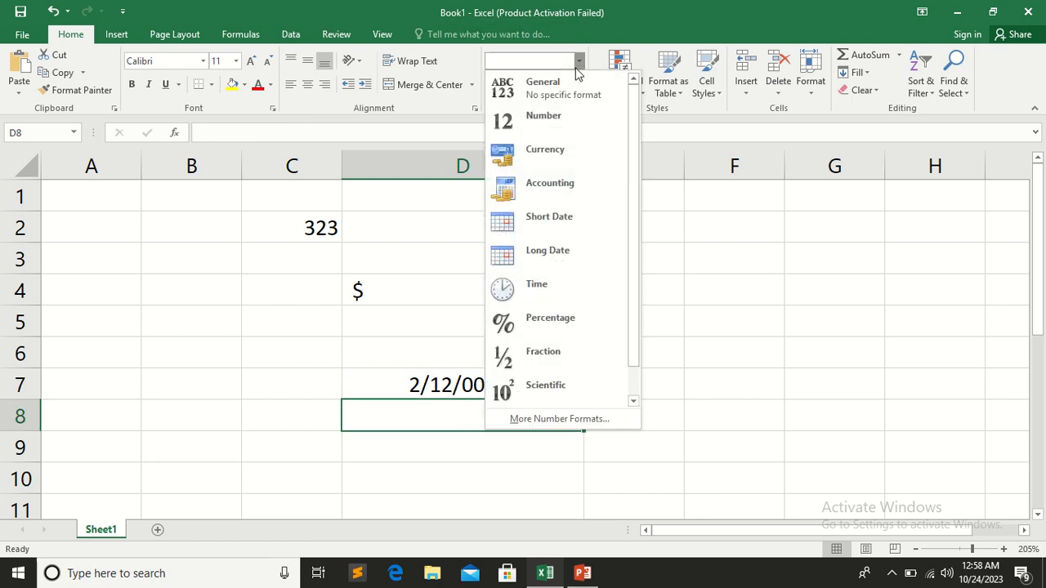
{"action": "left_click", "coordinate": [577, 324]}
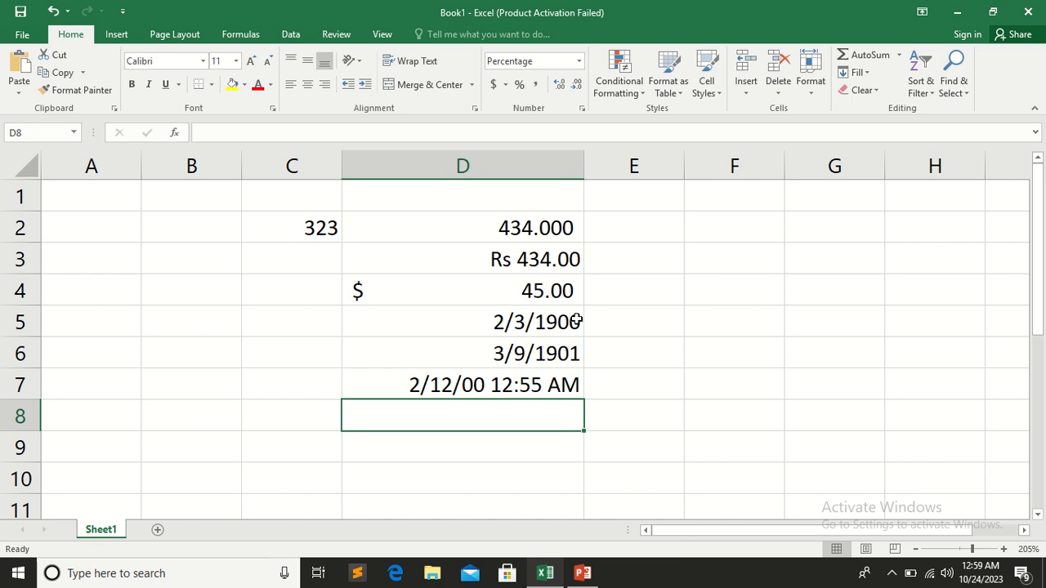
{"action": "type", "text": "434"}
{"action": "left_click", "coordinate": [596, 395]}
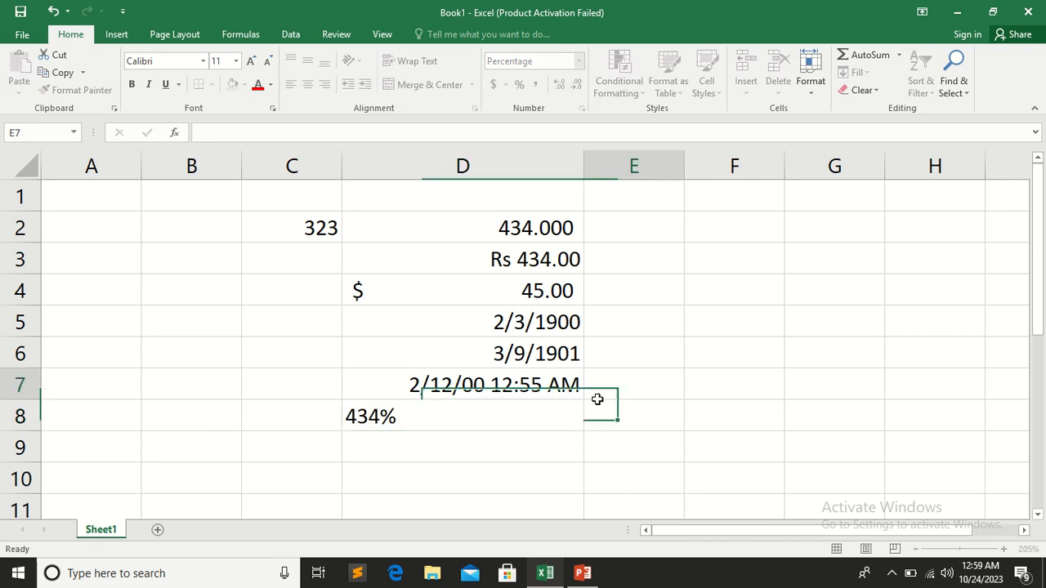
Replace the percentage in cell D8 with 545
{"action": "left_click", "coordinate": [545, 417]}
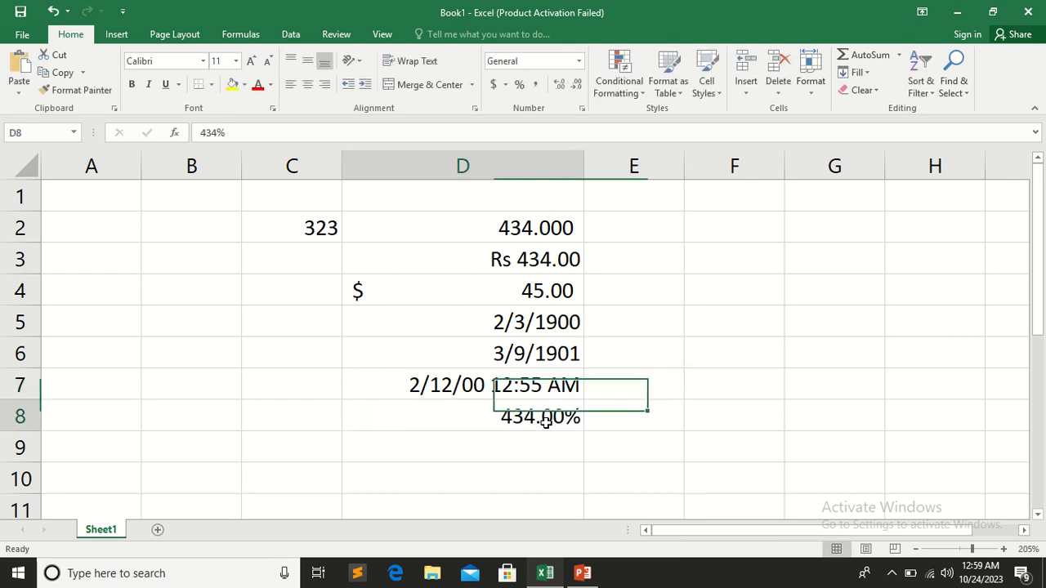
{"action": "type", "text": "545"}
{"action": "left_click", "coordinate": [632, 412]}
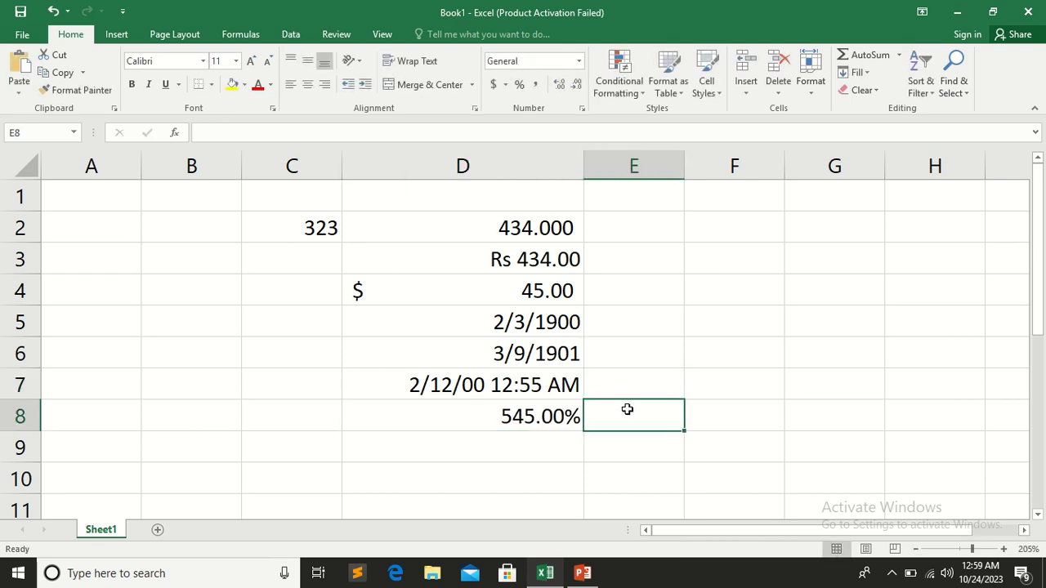
Set the percentage in cell D8 to 4 decimal places in the detailed number format settings
{"action": "left_click", "coordinate": [530, 417]}
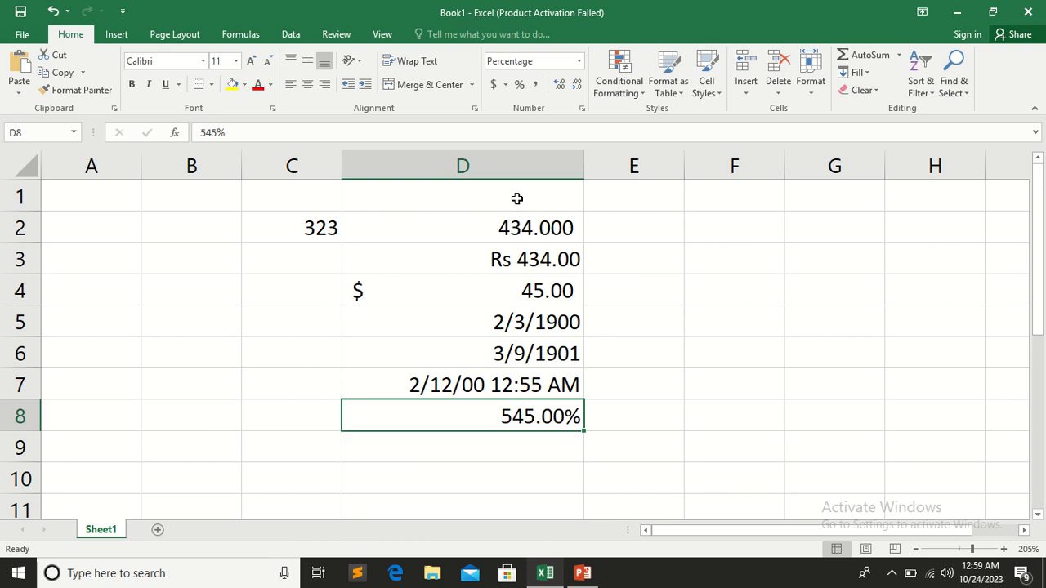
{"action": "left_click", "coordinate": [579, 62]}
{"action": "left_click", "coordinate": [567, 419]}
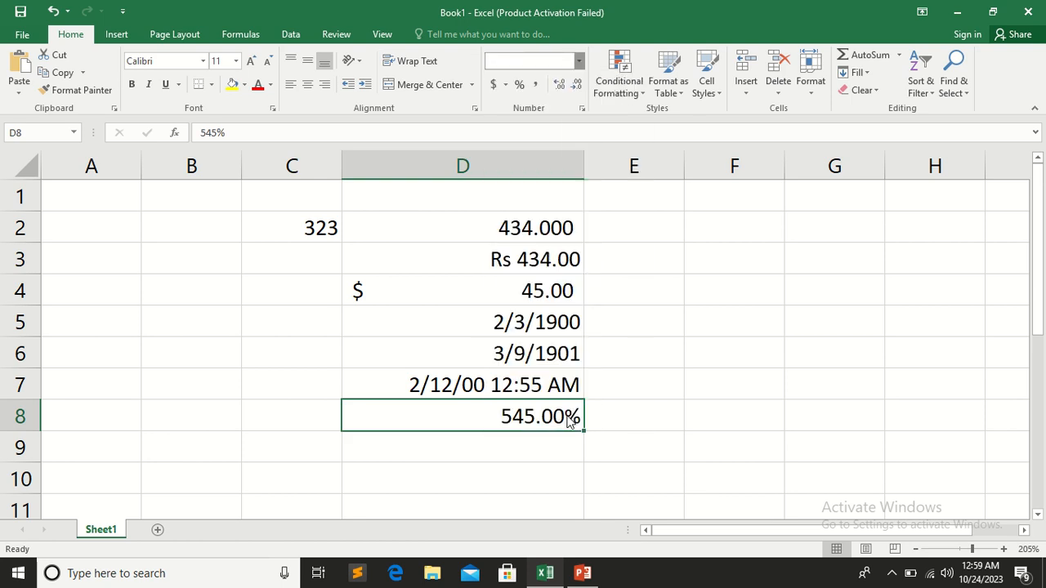
{"action": "left_click_drag", "start_coordinate": [719, 125], "coordinate": [895, 116]}
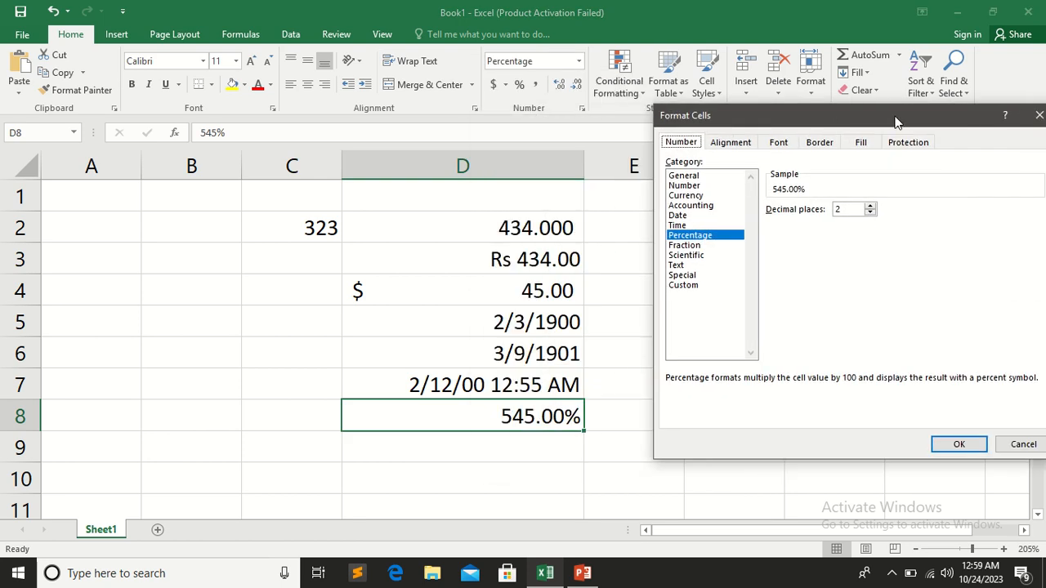
{"action": "left_click", "coordinate": [871, 205]}
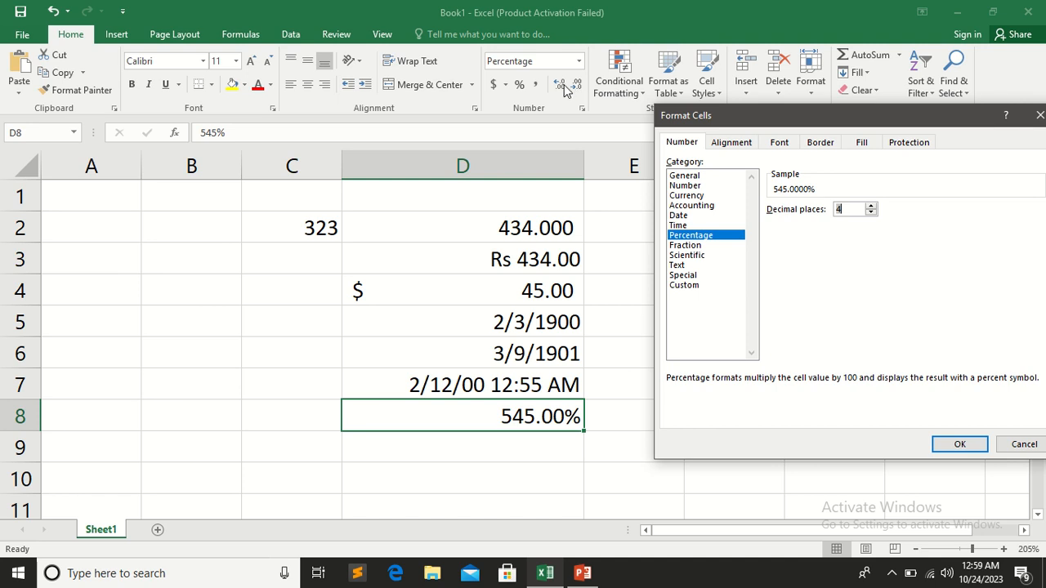
{"action": "left_click", "coordinate": [960, 443]}
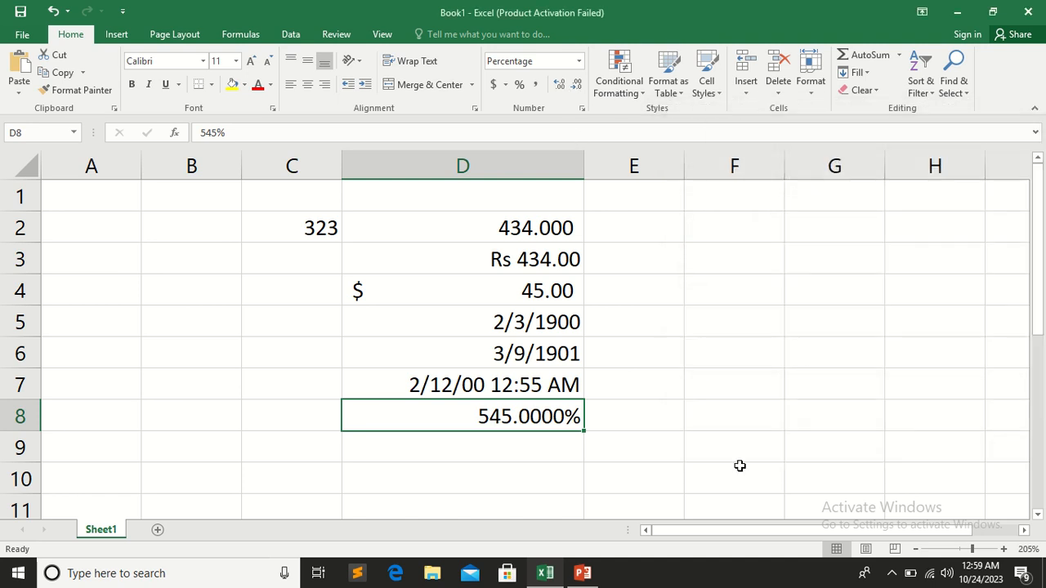
Decrease the decimals of the percentage in cell D8 to two places and increase them back to four
{"action": "left_click", "coordinate": [576, 84]}
{"action": "left_click", "coordinate": [576, 84]}
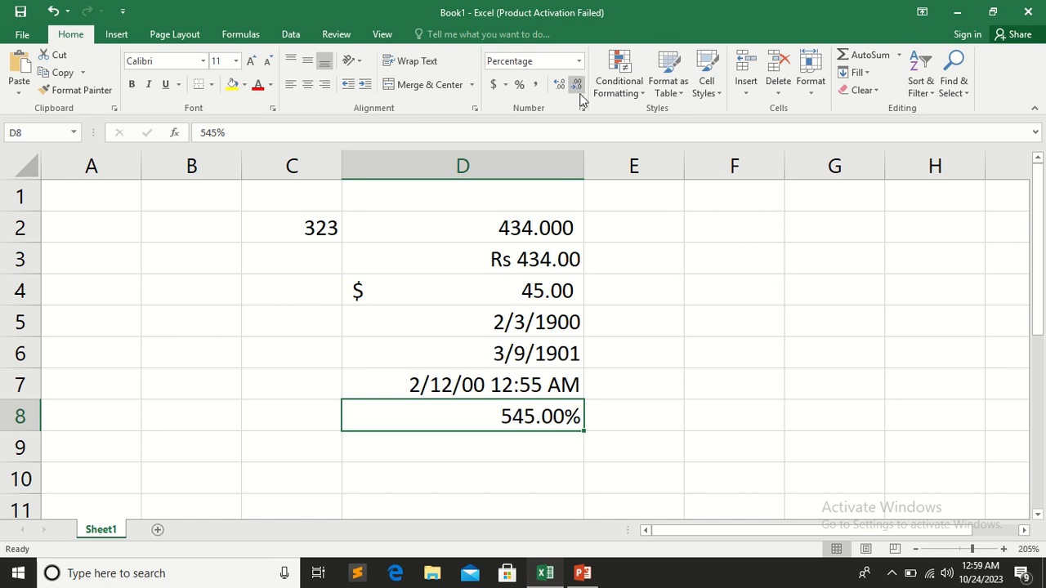
{"action": "left_click", "coordinate": [559, 85]}
{"action": "left_click", "coordinate": [559, 85]}
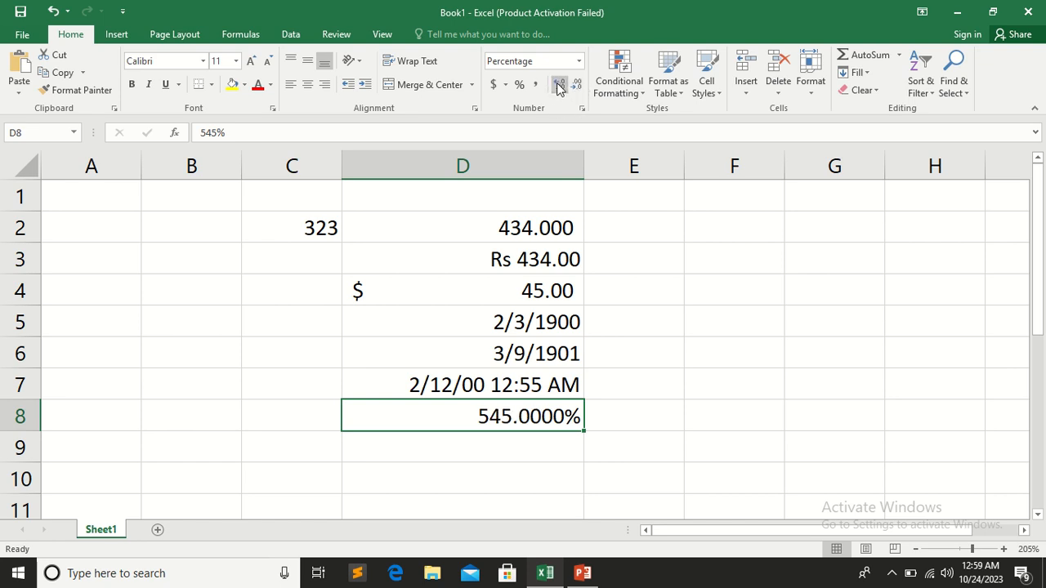
{"action": "left_click", "coordinate": [506, 454]}
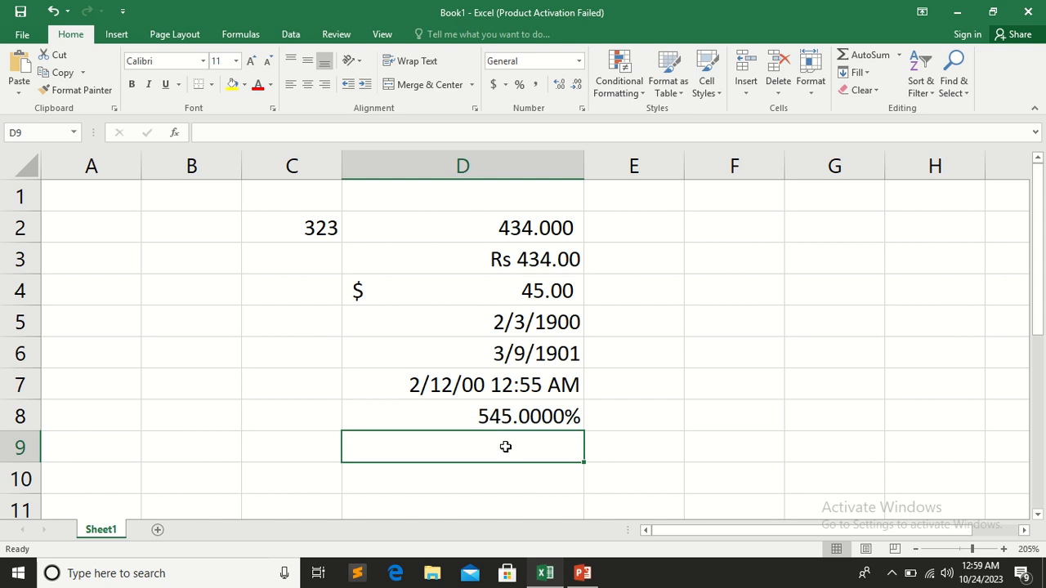
{"action": "left_click", "coordinate": [485, 406]}
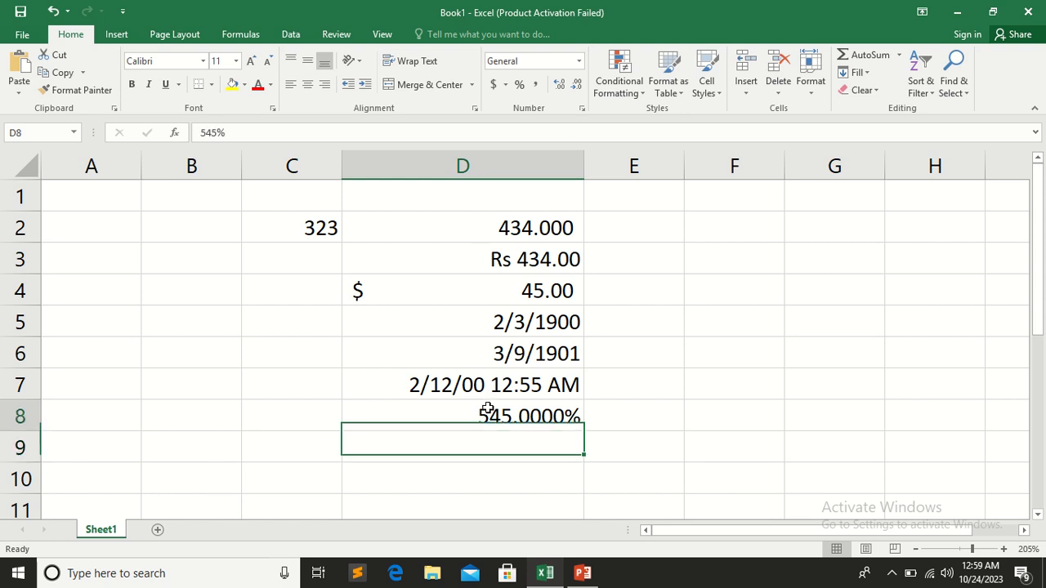
Apply Percent Style to cell D9 and enter 545 in it
{"action": "left_click", "coordinate": [528, 439]}
{"action": "left_click", "coordinate": [523, 87]}
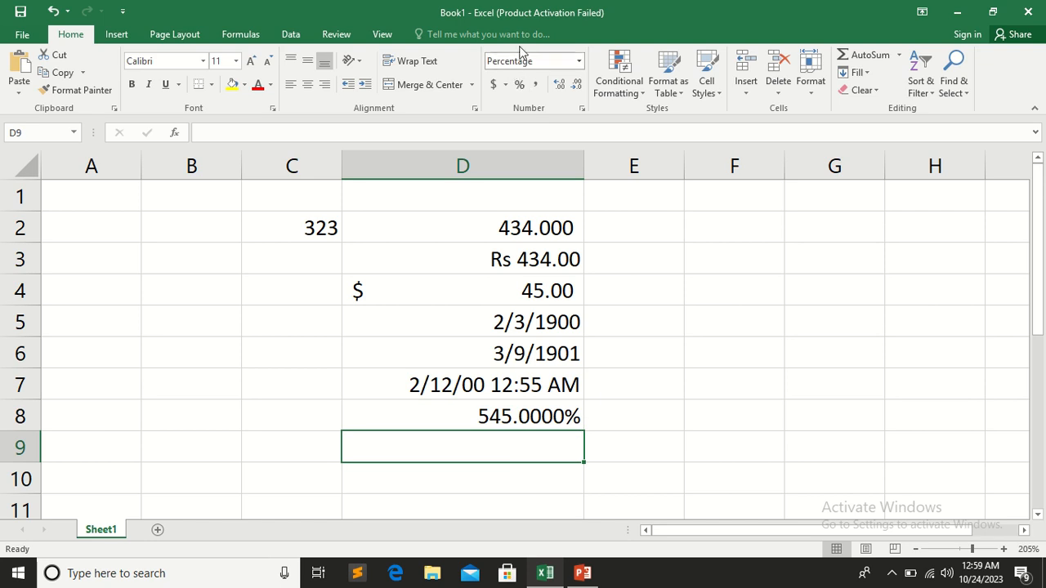
{"action": "type", "text": "545"}
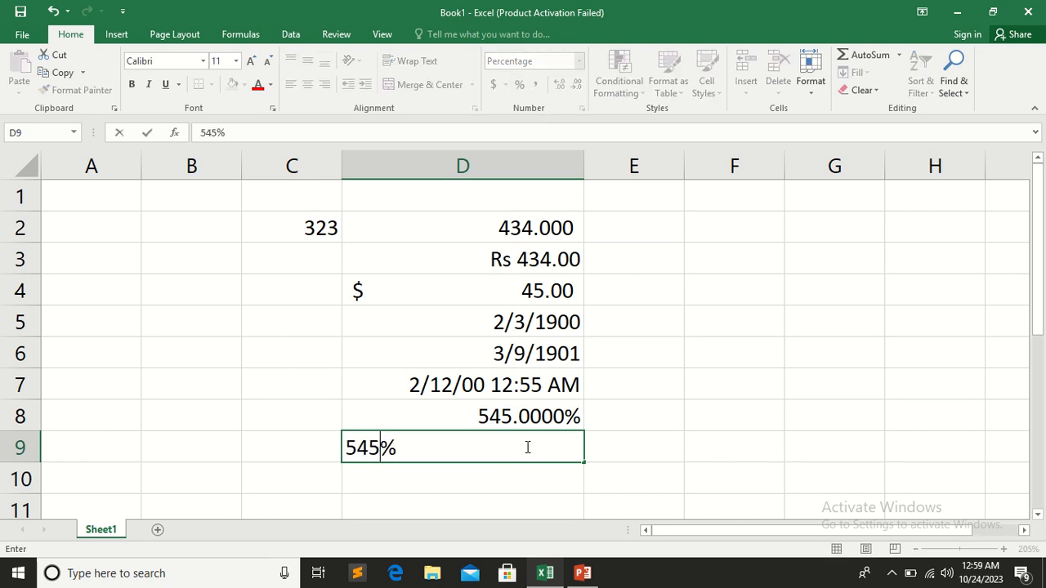
{"action": "key", "text": "Return"}
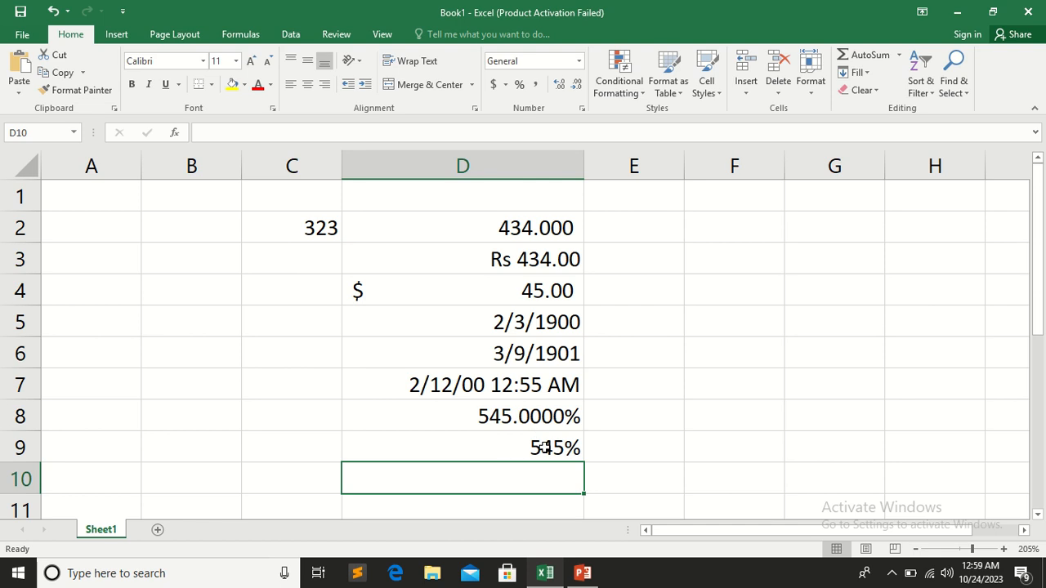
Increase the decimals of the percentage in cell D9 by two places and remove them again
{"action": "left_click", "coordinate": [544, 447]}
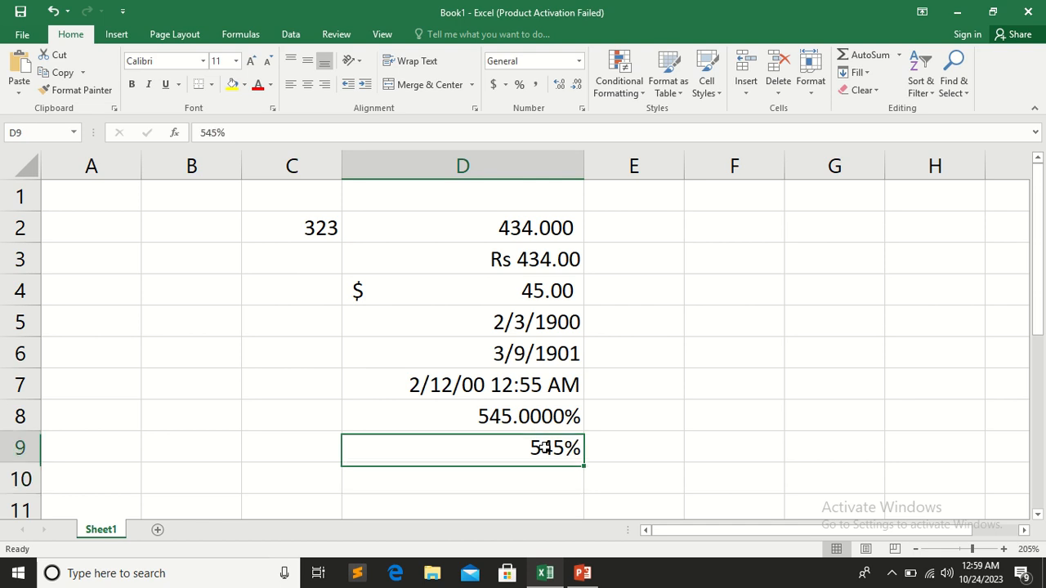
{"action": "left_click", "coordinate": [567, 90]}
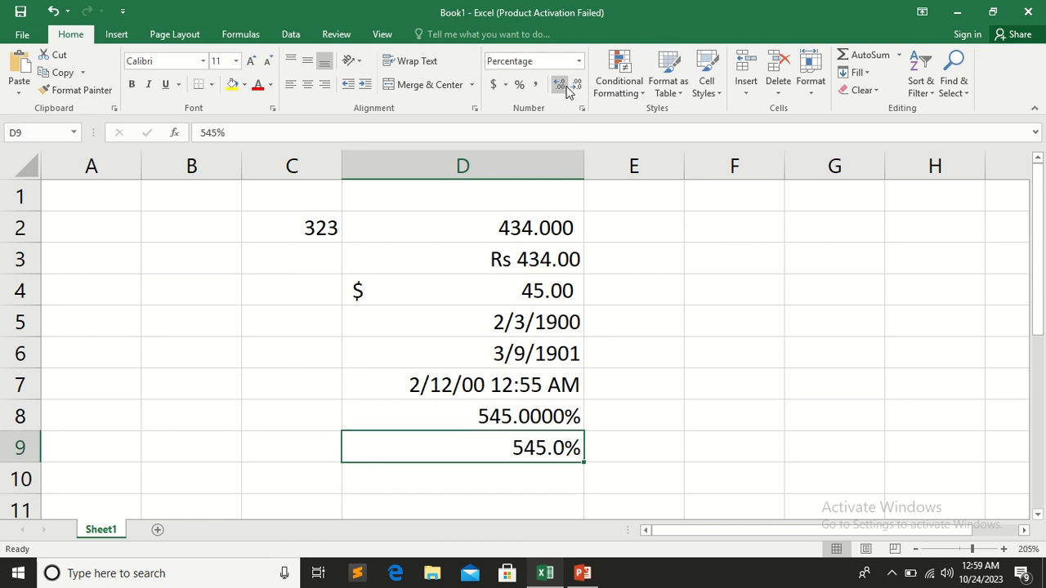
{"action": "left_click", "coordinate": [567, 90]}
{"action": "left_click", "coordinate": [567, 90]}
{"action": "left_click", "coordinate": [576, 90]}
{"action": "left_click", "coordinate": [575, 90]}
{"action": "left_click", "coordinate": [576, 90]}
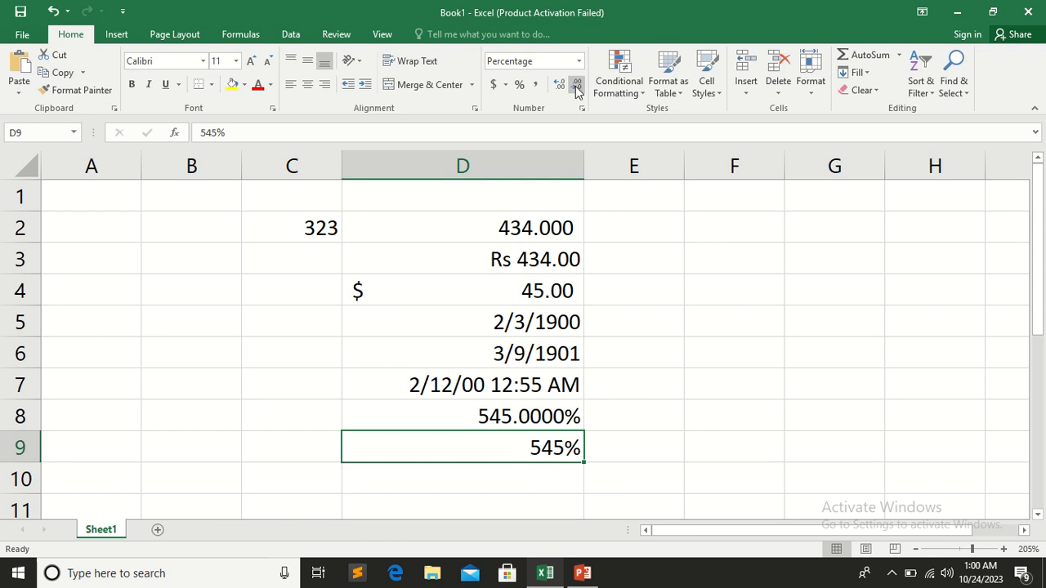
Enter 4/2 in cell D10 with the General format left in place and check how the value is stored
{"action": "left_click", "coordinate": [477, 476]}
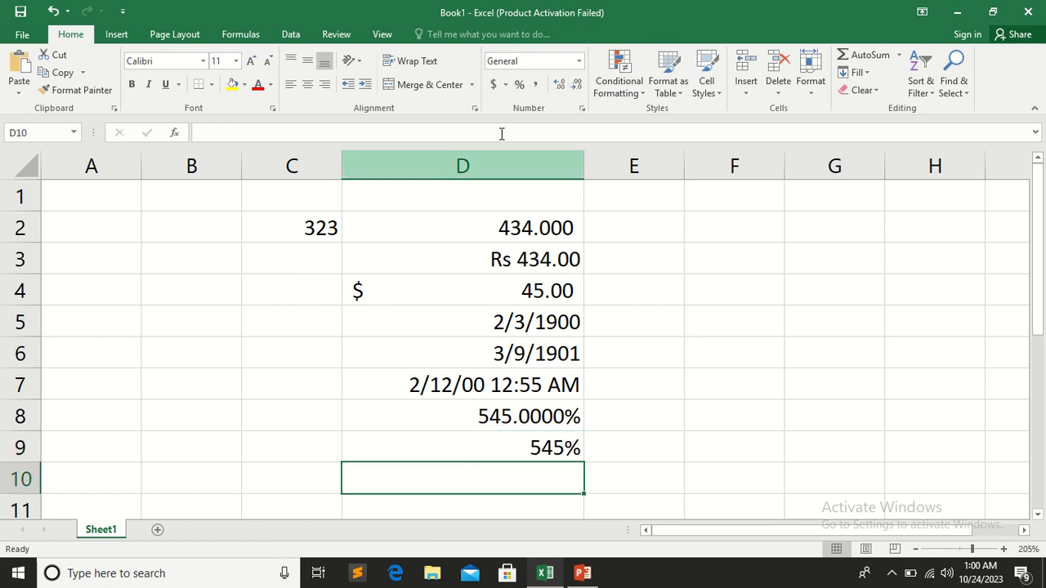
{"action": "left_click", "coordinate": [578, 61]}
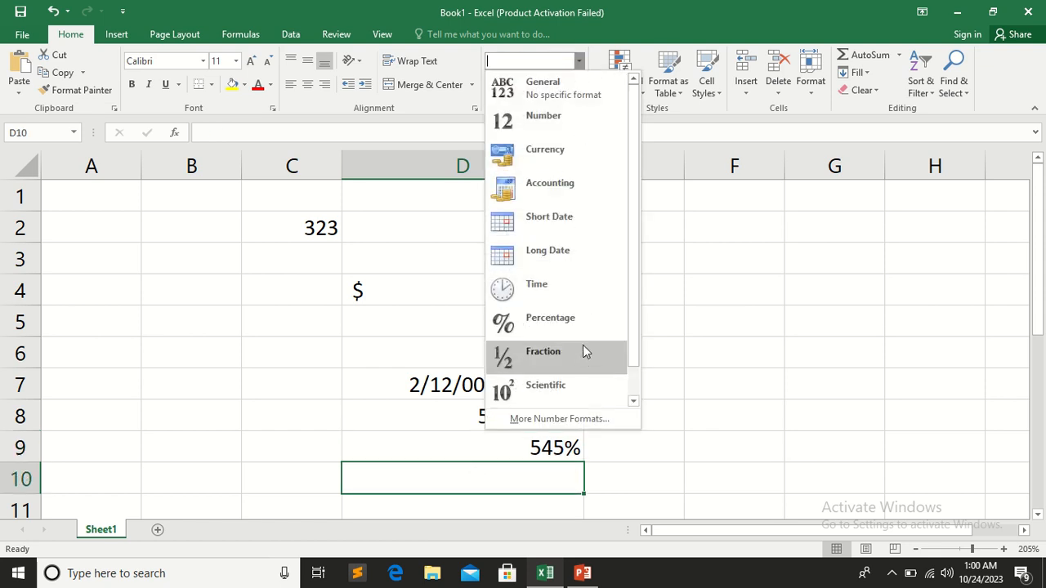
{"action": "left_click", "coordinate": [705, 404]}
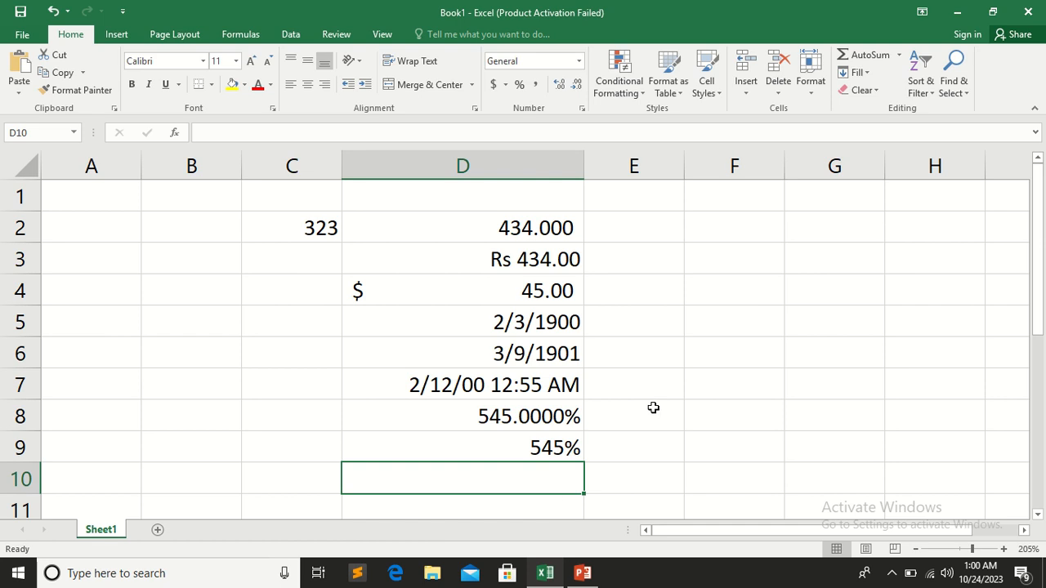
{"action": "type", "text": "2"}
{"action": "key", "text": "BackSpace"}
{"action": "type", "text": "3"}
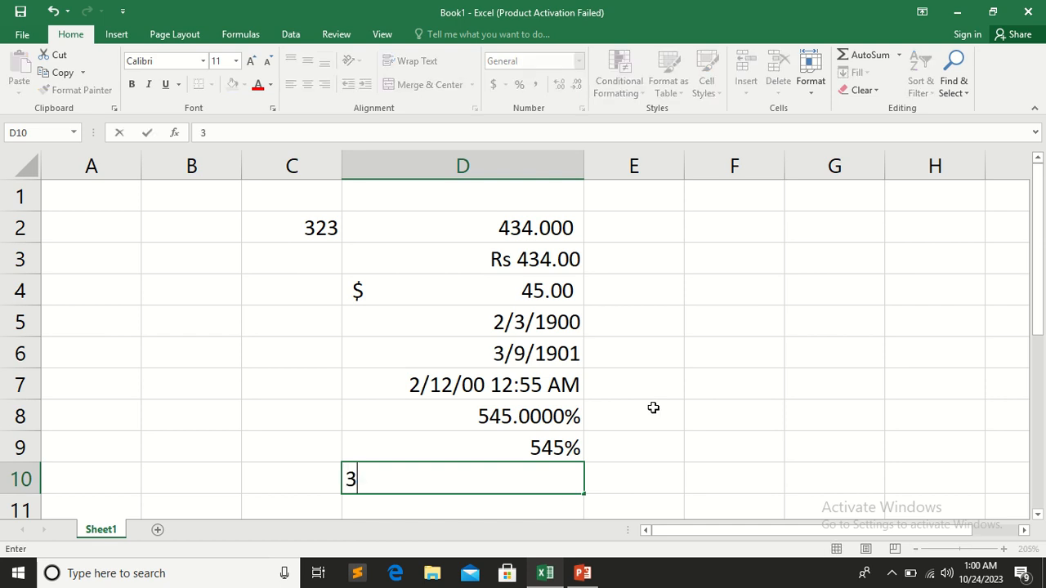
{"action": "key", "text": "BackSpace"}
{"action": "type", "text": "4/2"}
{"action": "left_click", "coordinate": [633, 475]}
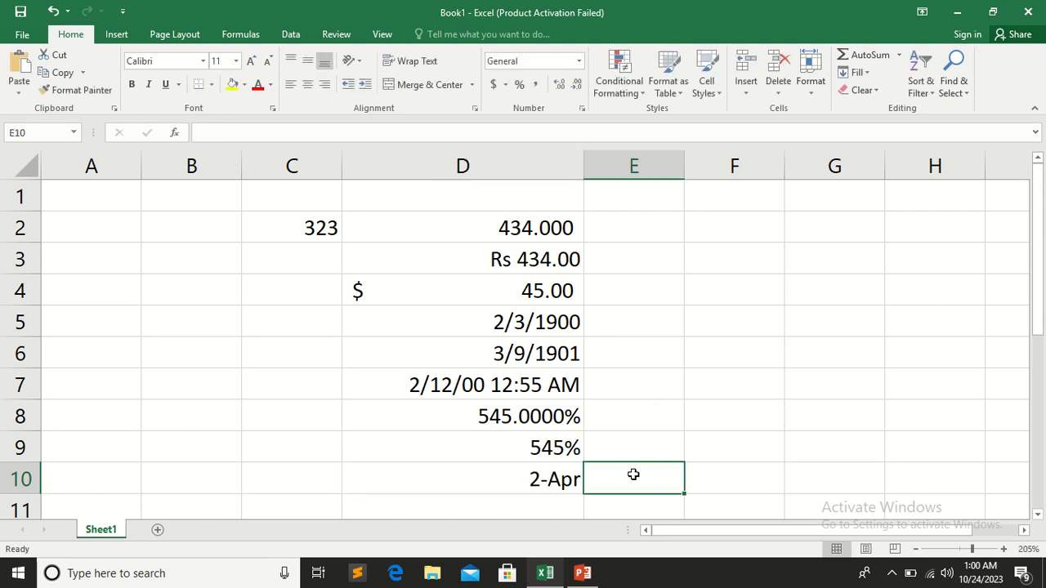
{"action": "left_click", "coordinate": [545, 486]}
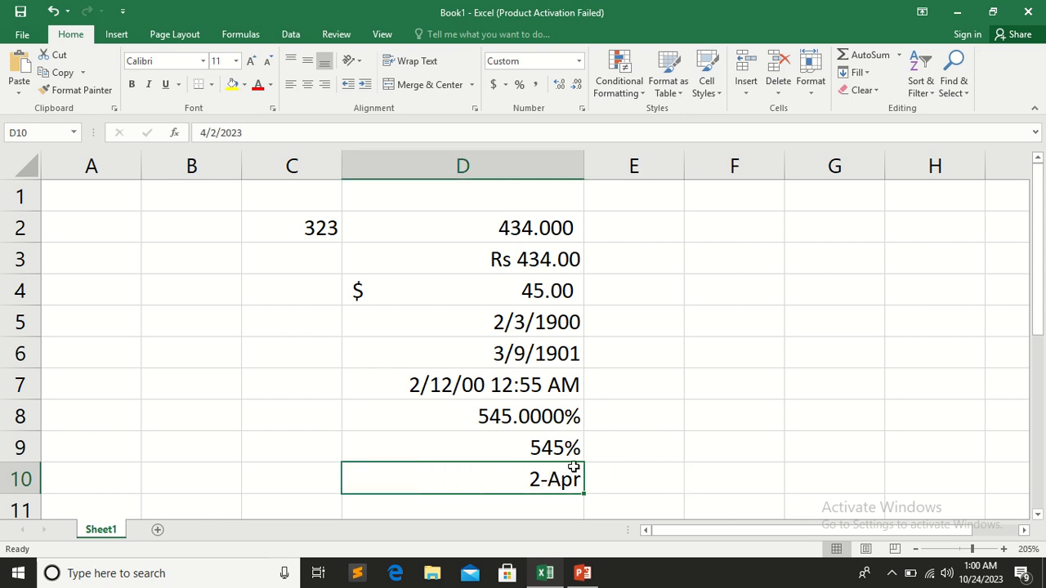
Apply the Fraction format to cell D11 and enter 4/2 in it
{"action": "scroll", "coordinate": [575, 458], "scroll_direction": "down", "scroll_amount": 1}
{"action": "left_click", "coordinate": [544, 413]}
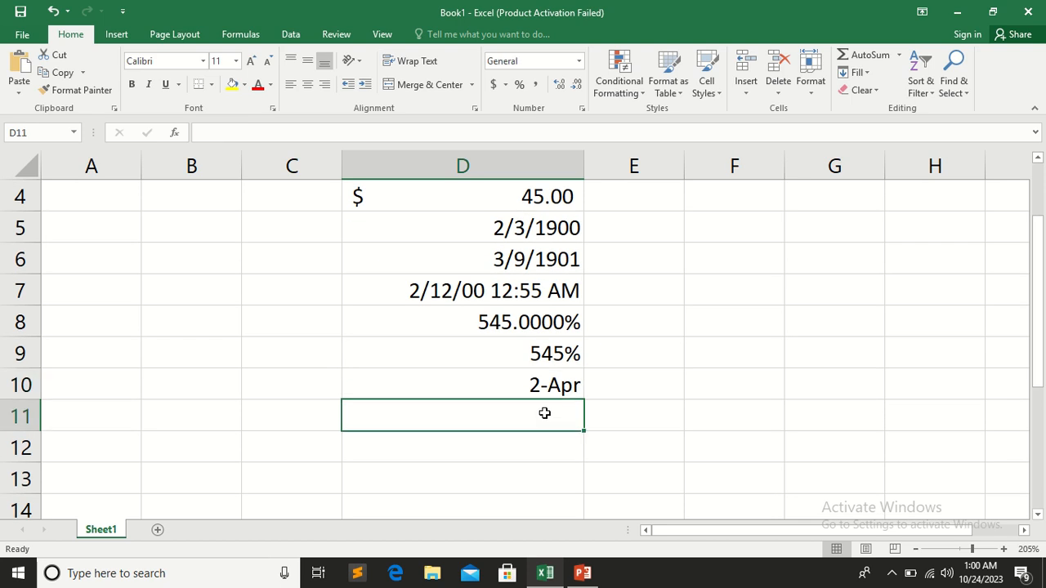
{"action": "left_click", "coordinate": [578, 60]}
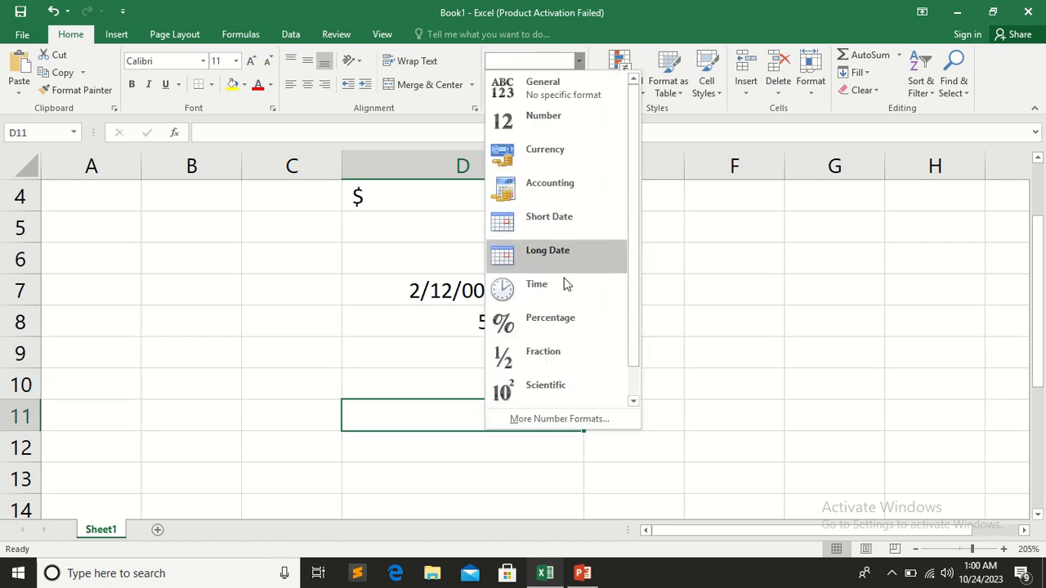
{"action": "left_click", "coordinate": [565, 351]}
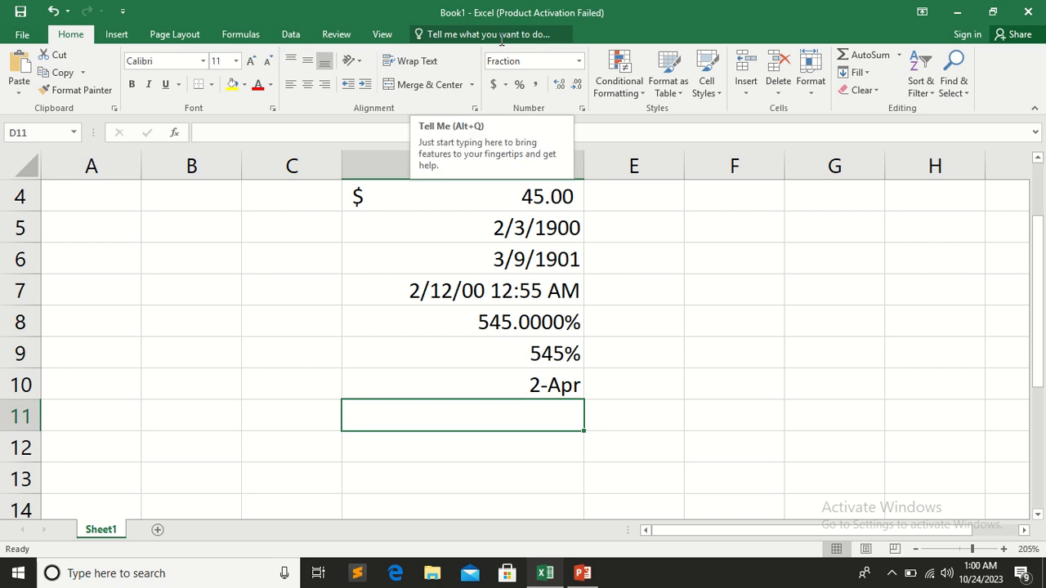
{"action": "type", "text": "4/"}
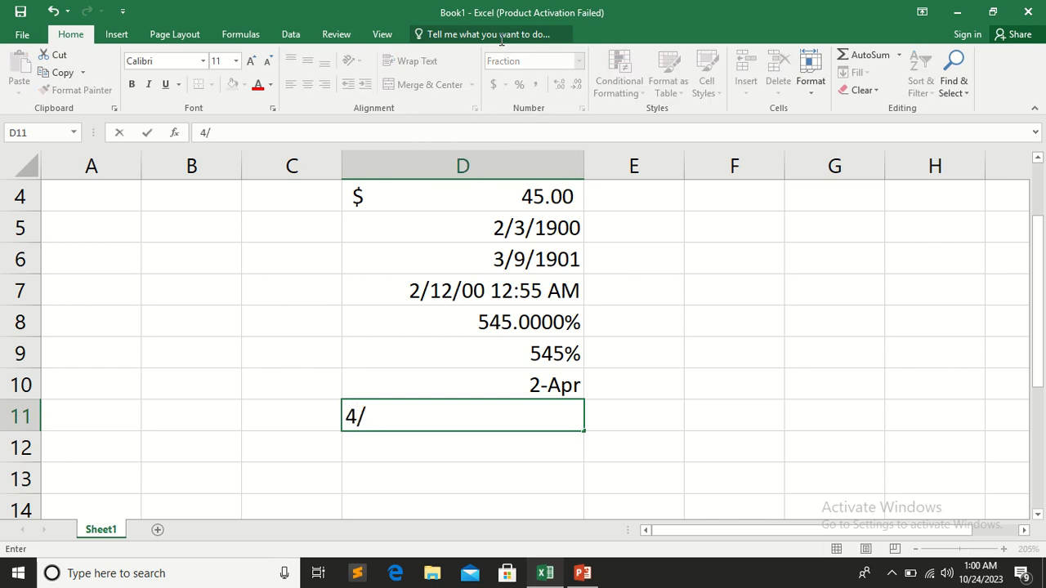
{"action": "type", "text": "2"}
{"action": "left_click", "coordinate": [702, 308]}
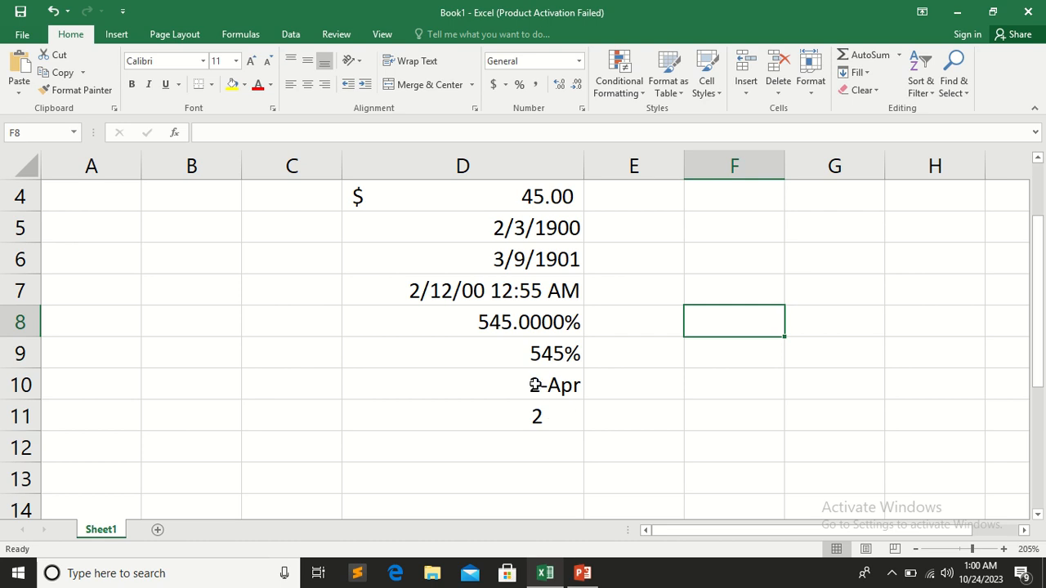
Replace the entry in the Fraction-formatted cell D11 with 20/4
{"action": "left_click", "coordinate": [539, 418]}
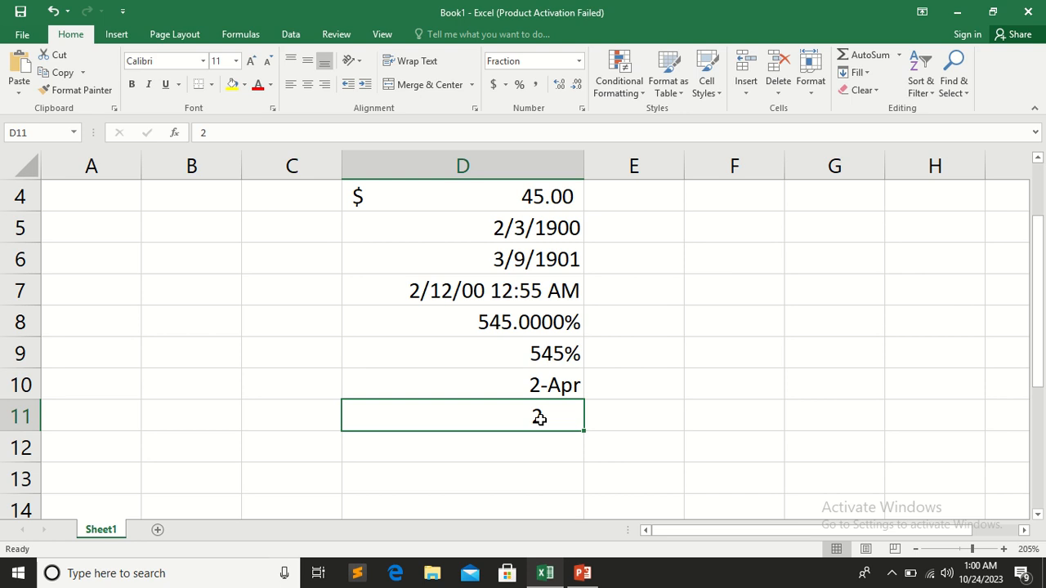
{"action": "type", "text": "20/"}
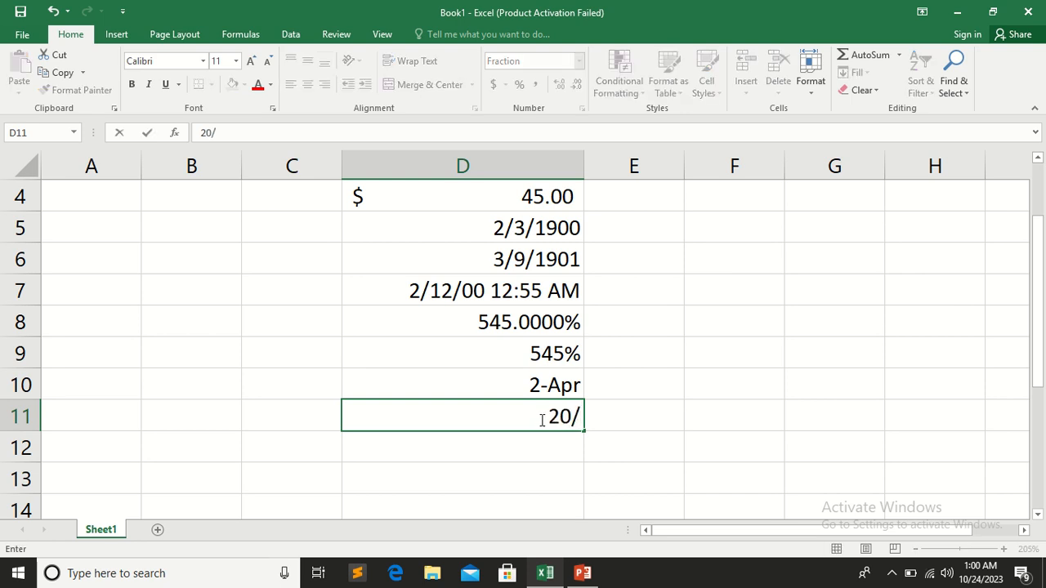
{"action": "type", "text": "4"}
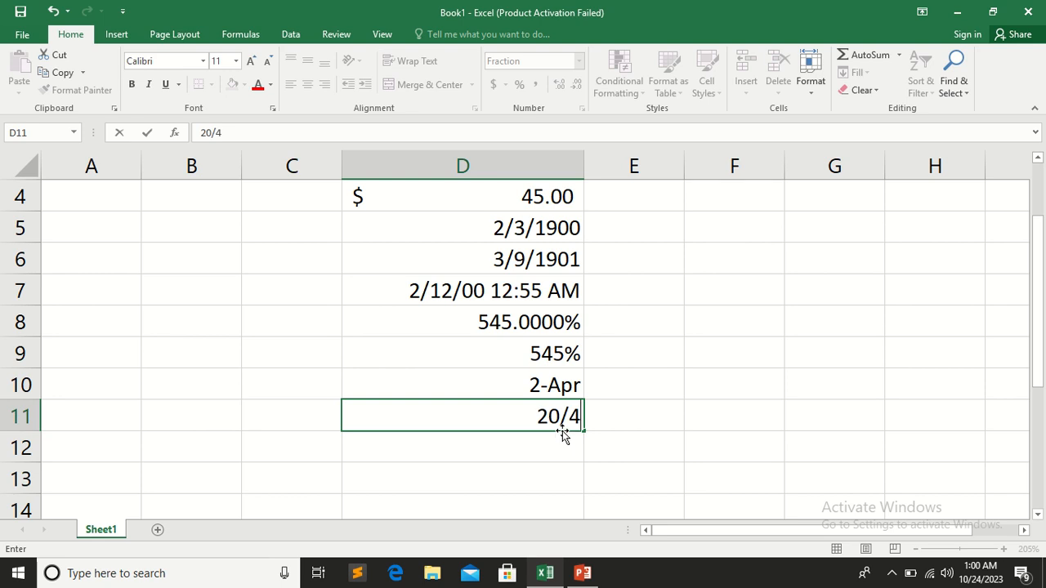
{"action": "key", "text": "Return"}
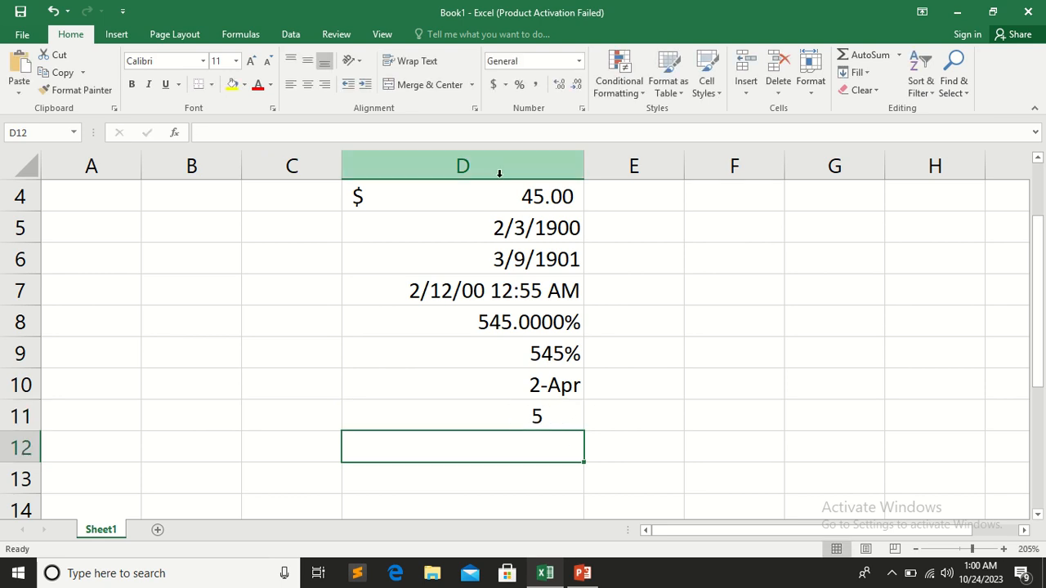
Review the Fraction types in the detailed number format settings for cell D11 and close them without changes
{"action": "left_click", "coordinate": [528, 418]}
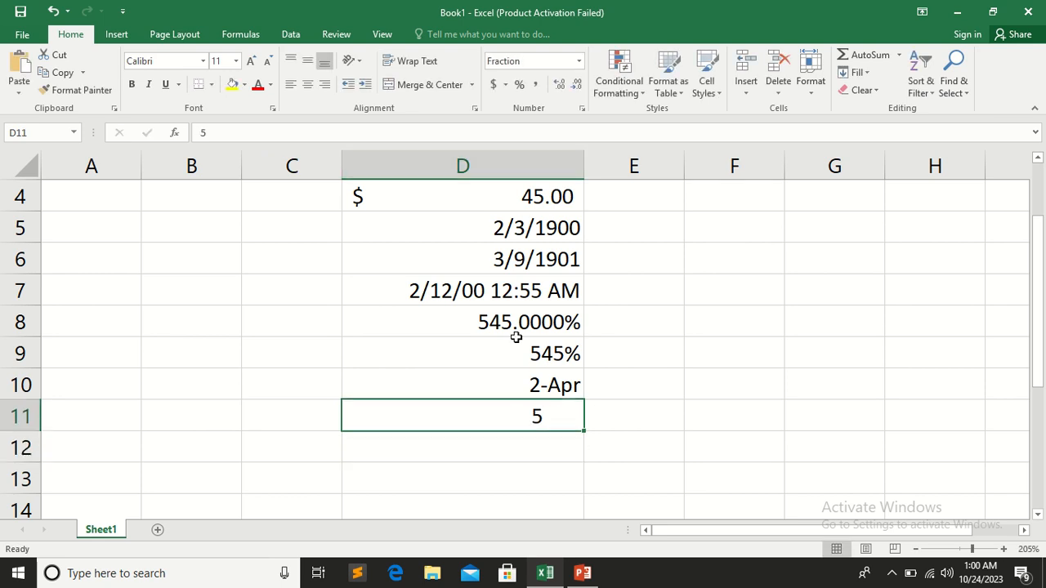
{"action": "left_click", "coordinate": [579, 61]}
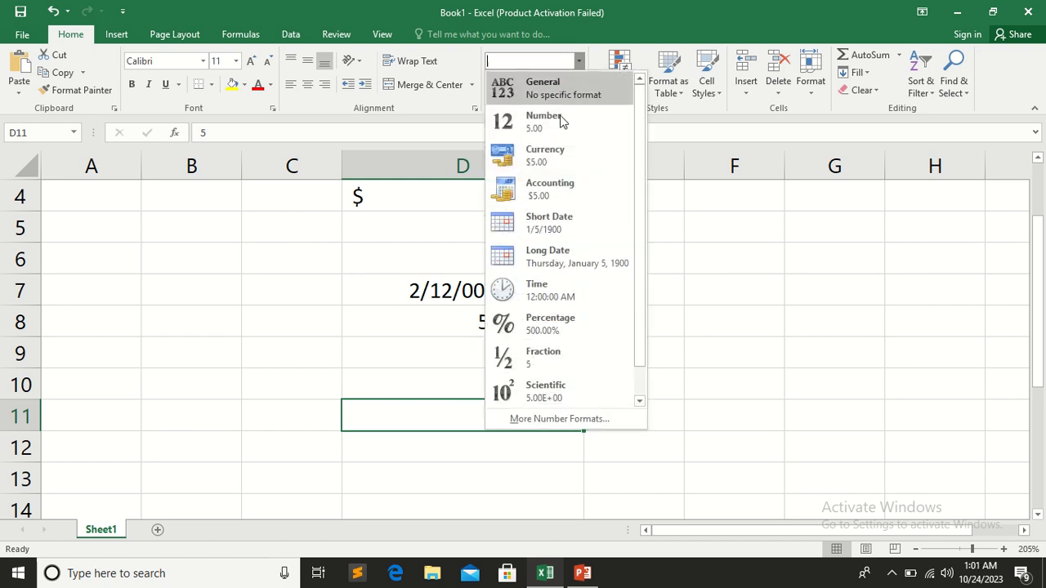
{"action": "left_click", "coordinate": [555, 419]}
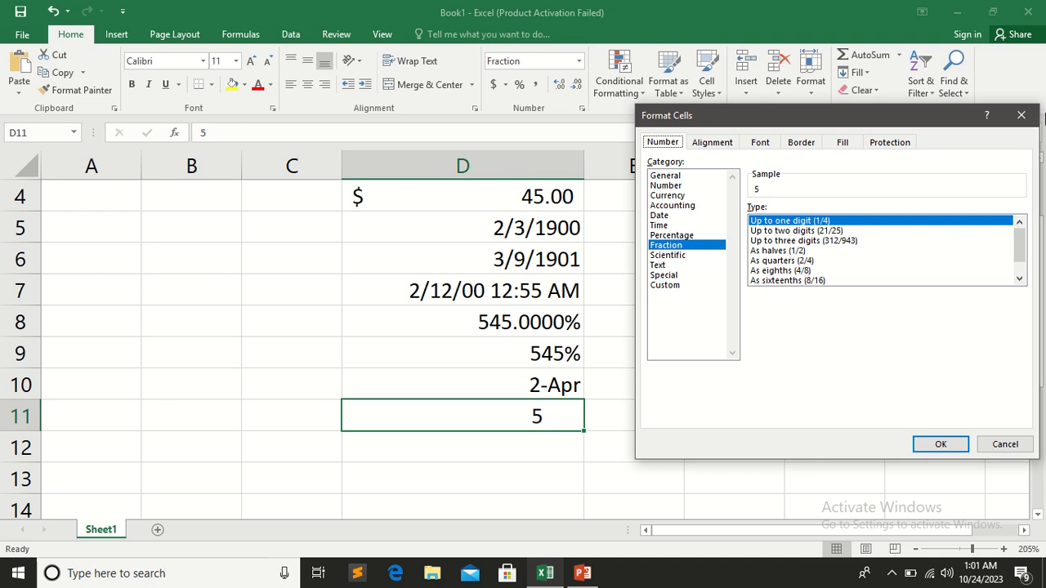
{"action": "left_click", "coordinate": [1022, 116]}
Enter 0.000004 in cell D12 and apply the Scientific format to it
{"action": "left_click", "coordinate": [515, 455]}
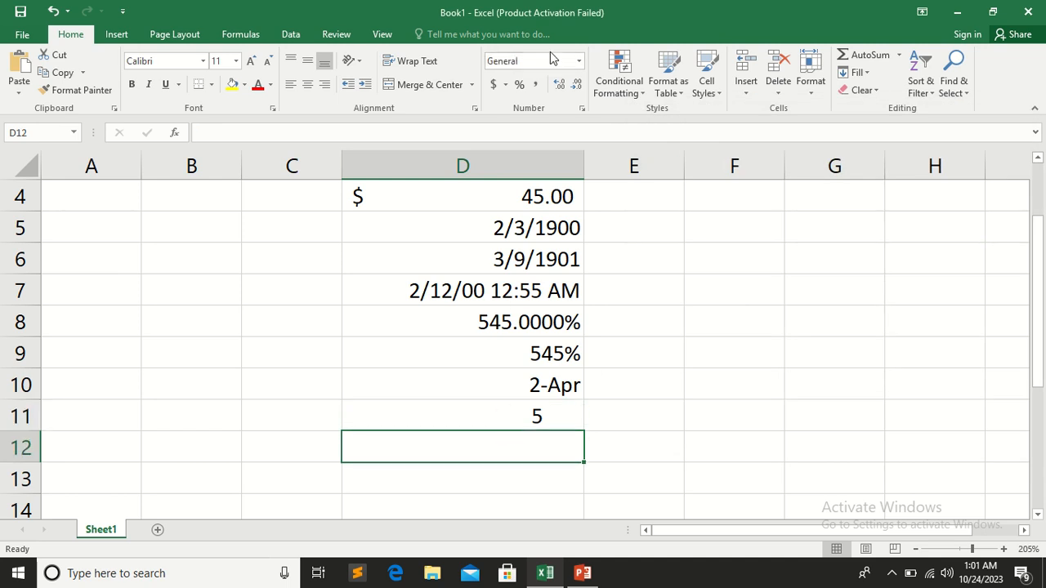
{"action": "left_click", "coordinate": [580, 61]}
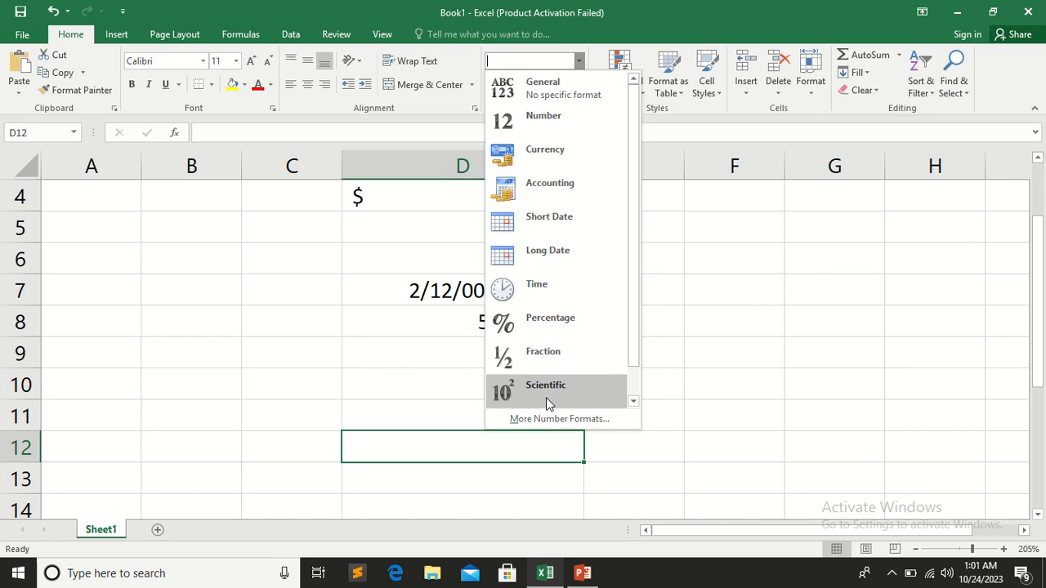
{"action": "left_click", "coordinate": [464, 445]}
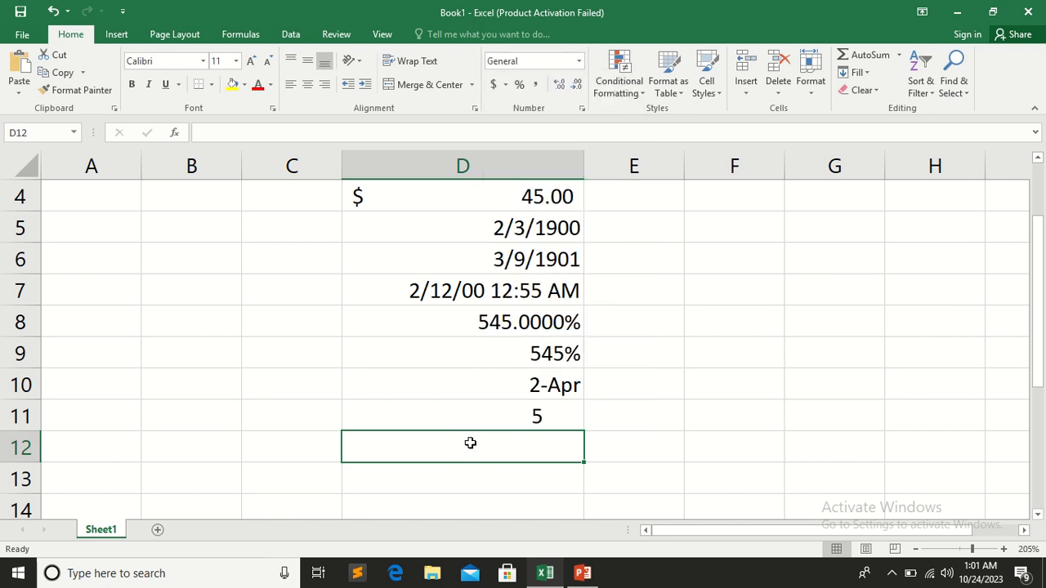
{"action": "type", "text": "0."}
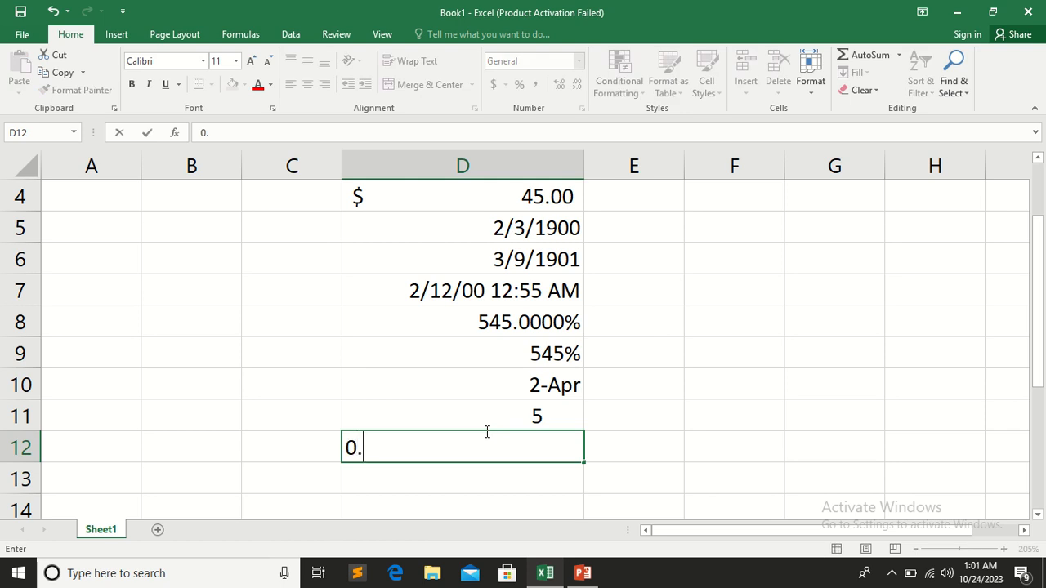
{"action": "type", "text": "00000"}
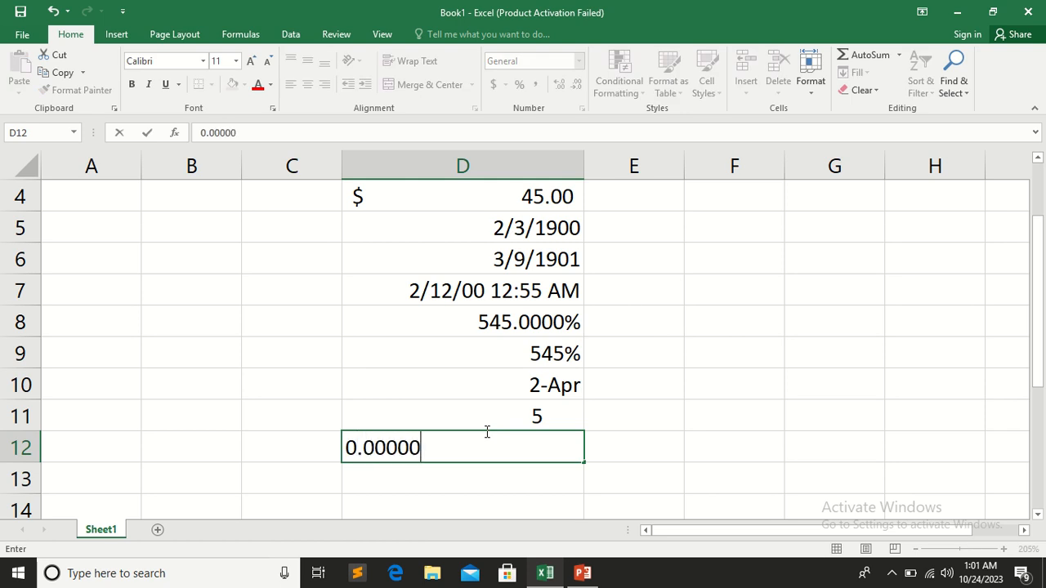
{"action": "type", "text": "4"}
{"action": "left_click", "coordinate": [631, 468]}
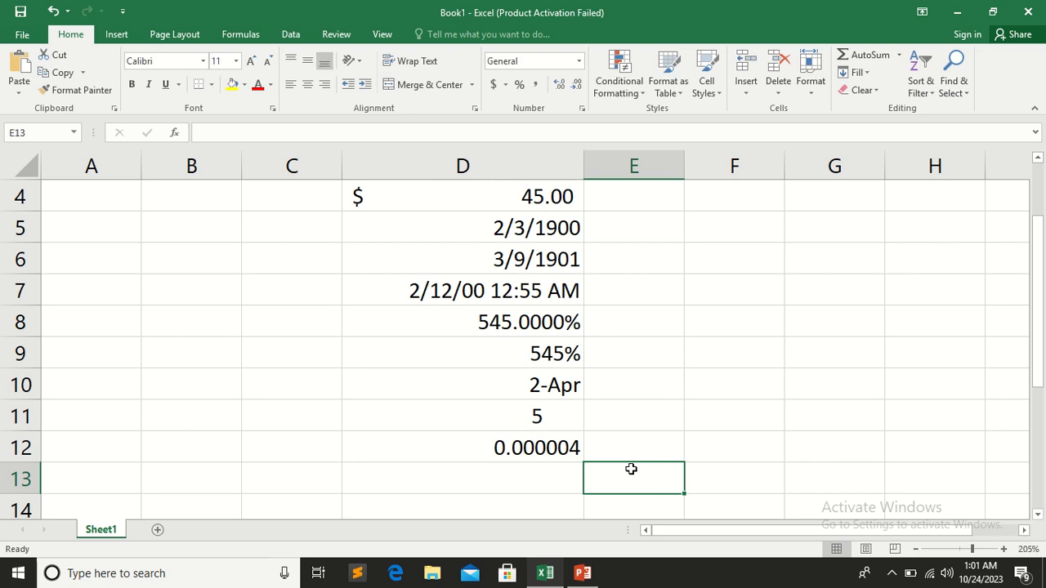
{"action": "left_click", "coordinate": [525, 445]}
{"action": "left_click", "coordinate": [579, 61]}
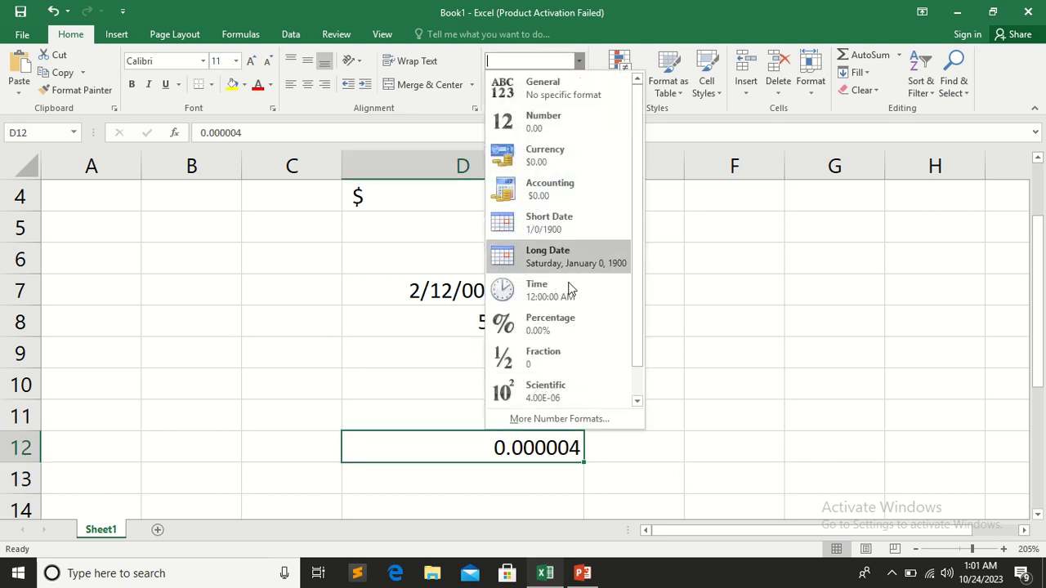
{"action": "left_click", "coordinate": [564, 389]}
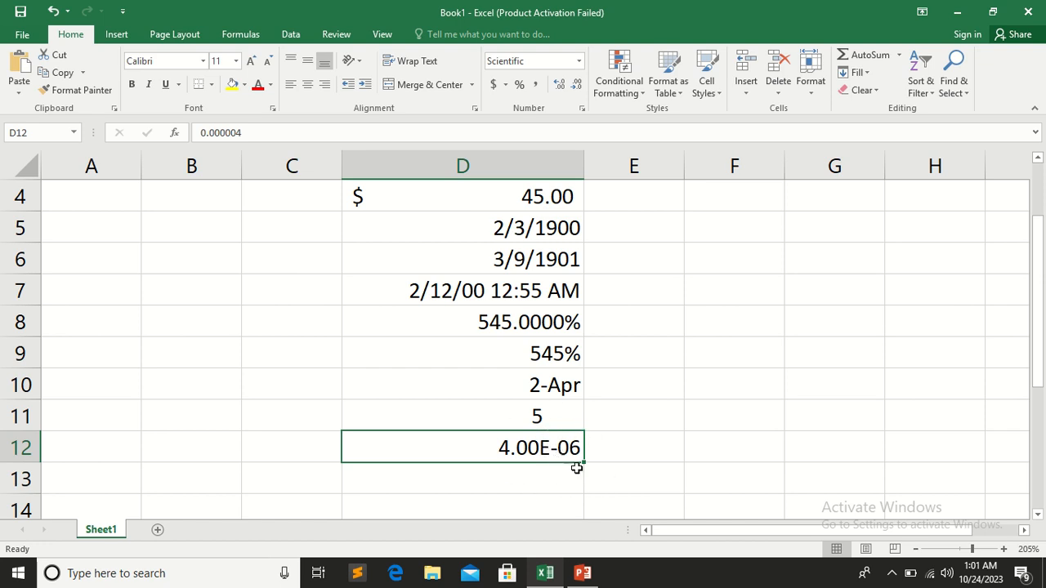
Enter 4000000 in cell D13 and apply the Scientific format to it
{"action": "left_click", "coordinate": [523, 476]}
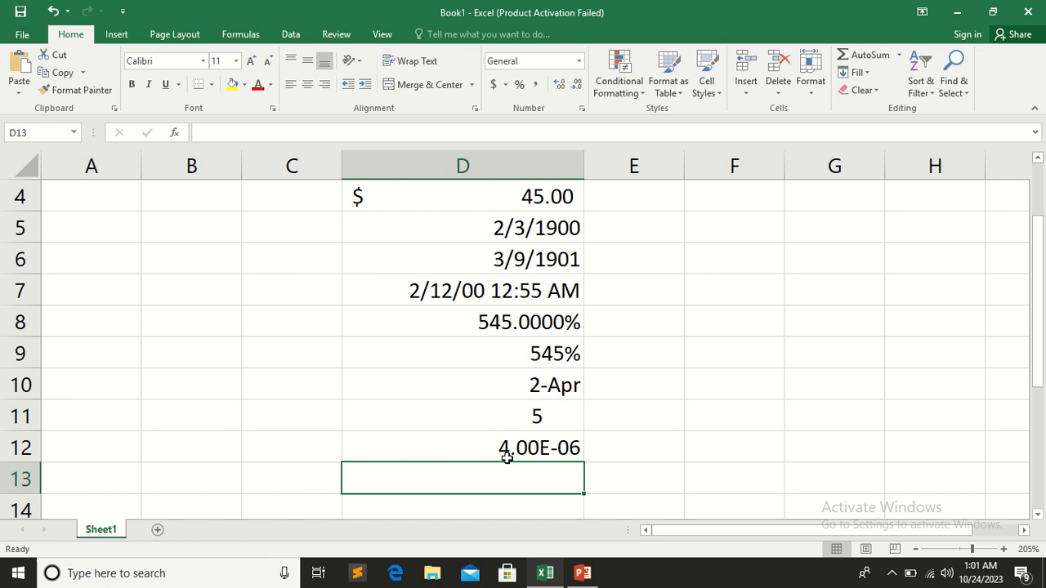
{"action": "type", "text": "4000000"}
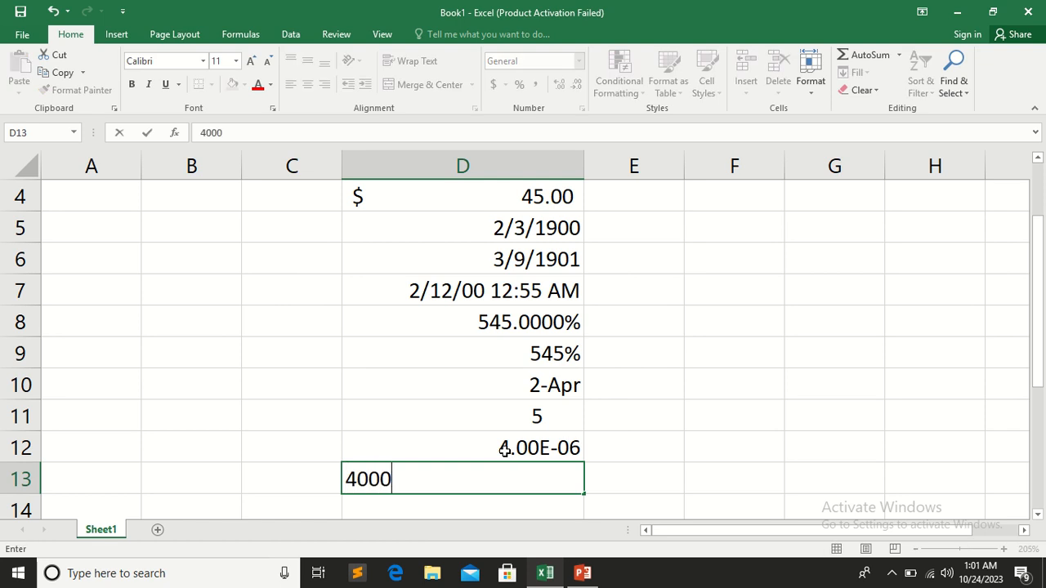
{"action": "left_click", "coordinate": [695, 438]}
{"action": "left_click", "coordinate": [572, 477]}
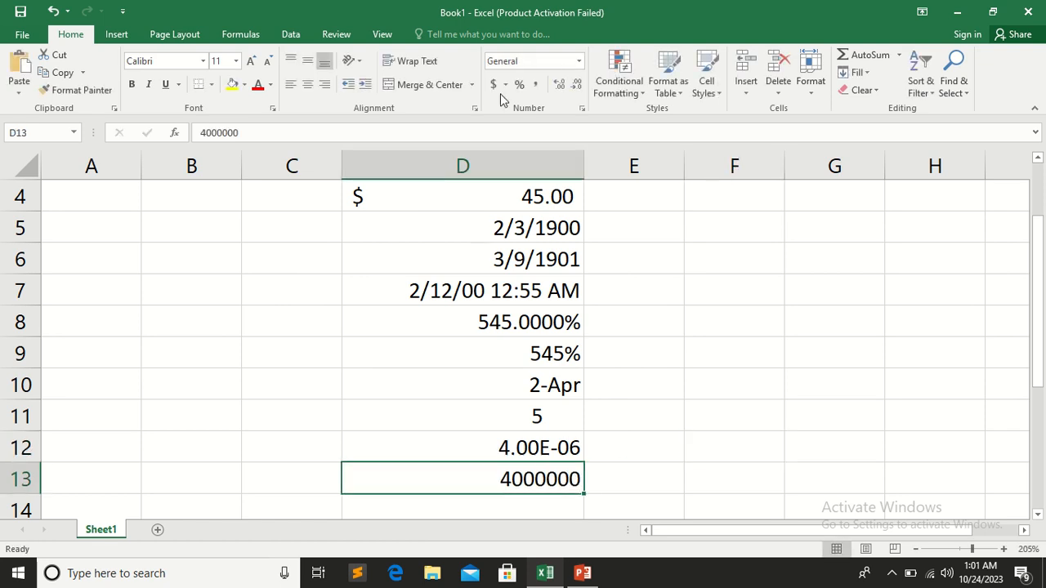
{"action": "left_click", "coordinate": [575, 63]}
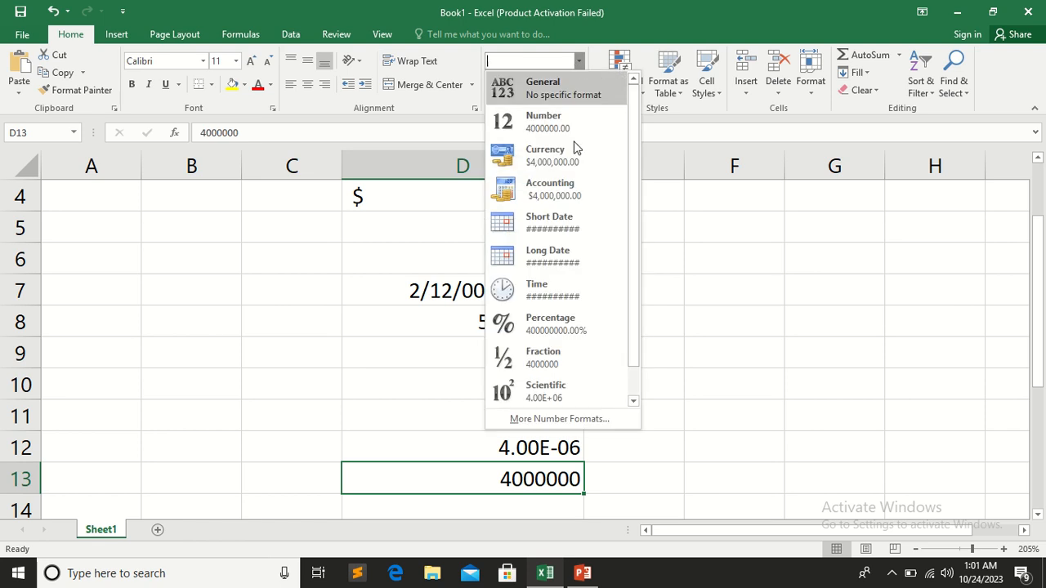
{"action": "left_click", "coordinate": [557, 395]}
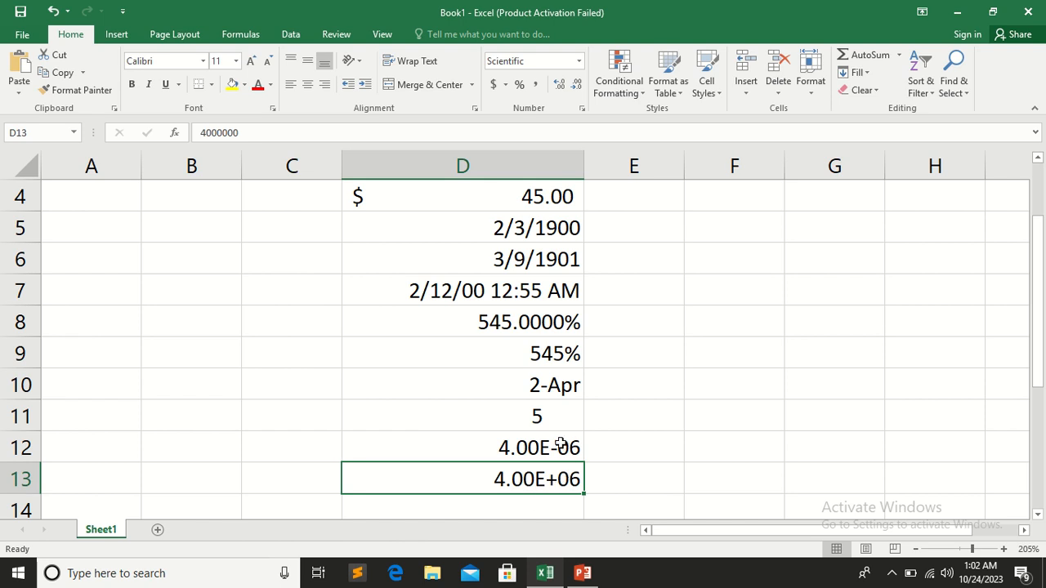
Look through the available number formats for cell D14 down to Text and close the list without choosing one
{"action": "scroll", "coordinate": [676, 431], "scroll_direction": "down", "scroll_amount": 1}
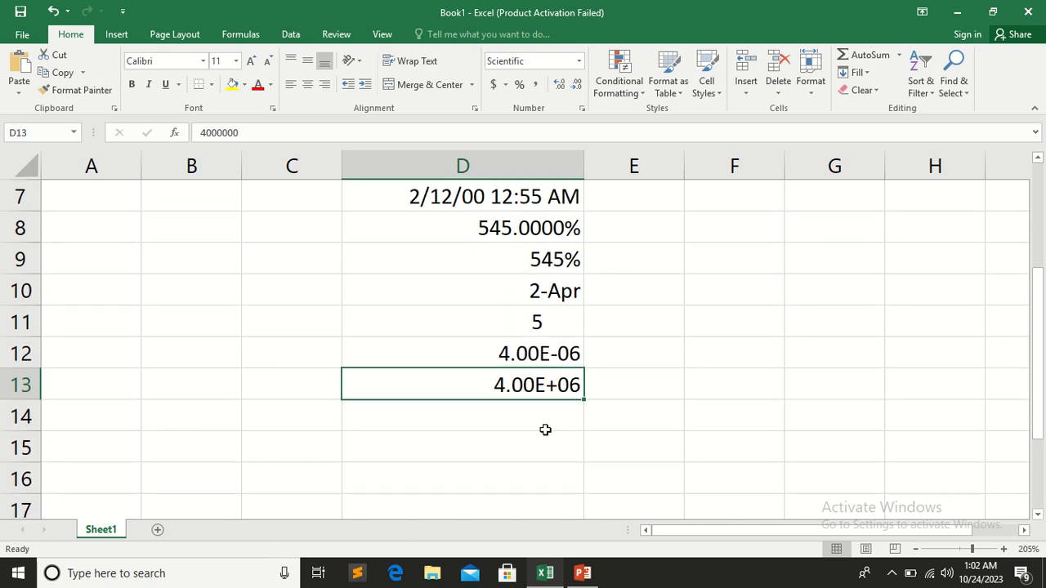
{"action": "left_click", "coordinate": [537, 416]}
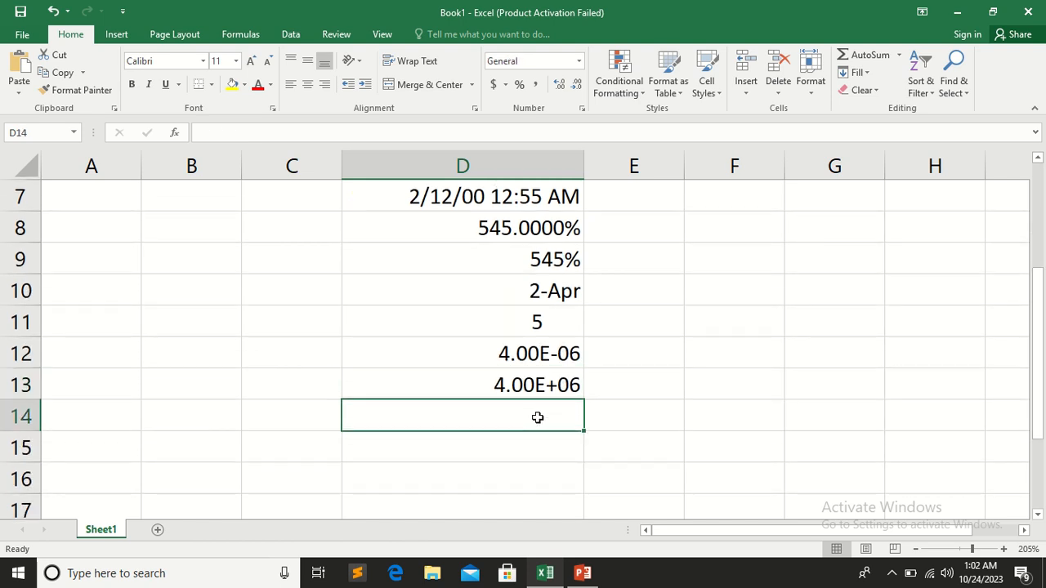
{"action": "left_click", "coordinate": [579, 62]}
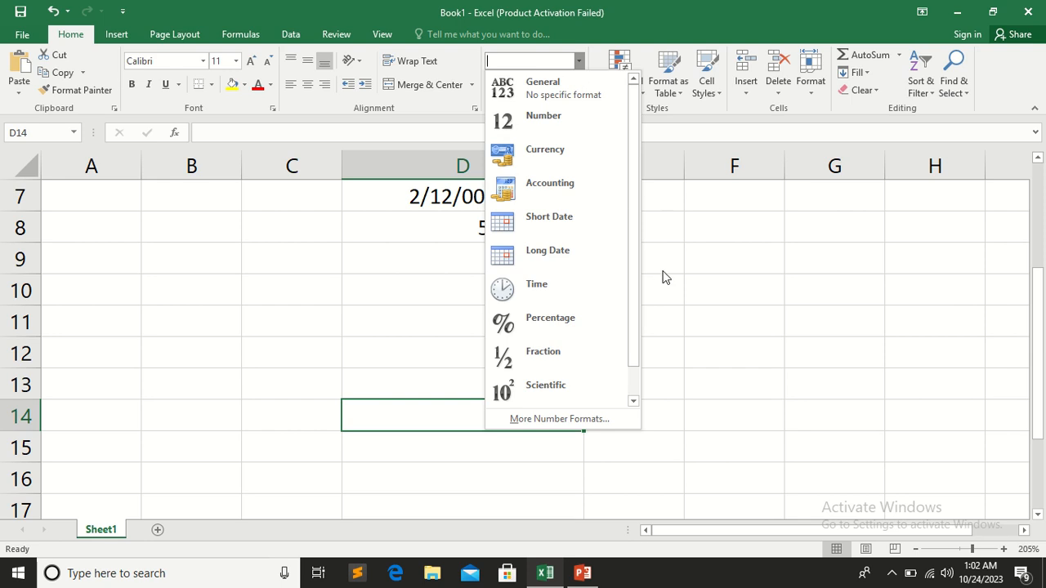
{"action": "left_click_drag", "start_coordinate": [637, 273], "coordinate": [632, 319]}
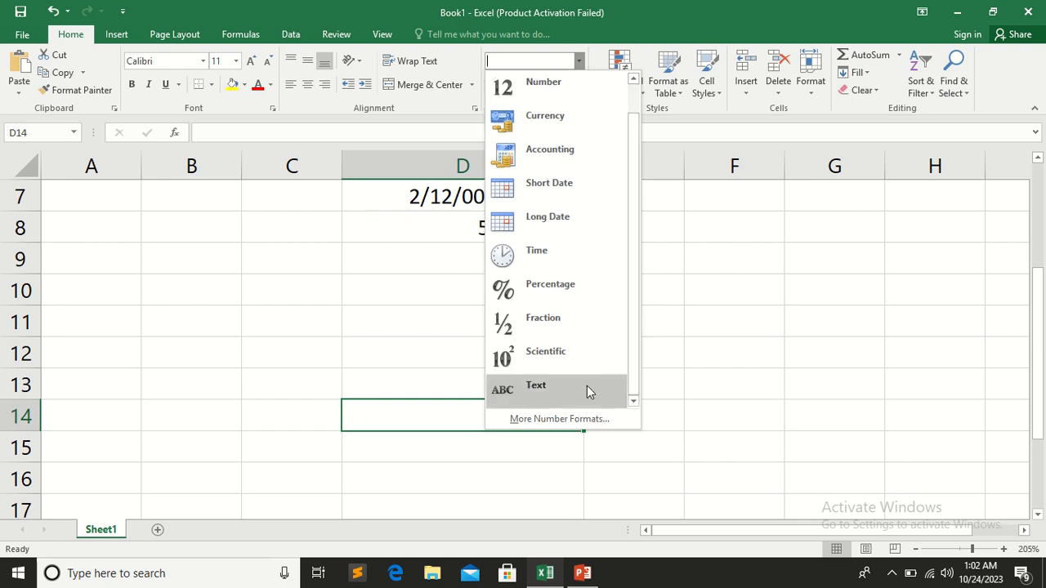
{"action": "left_click", "coordinate": [692, 304]}
Enter 1 in cell E2 and the letter a in cell E3
{"action": "scroll", "coordinate": [672, 246], "scroll_direction": "up", "scroll_amount": 2}
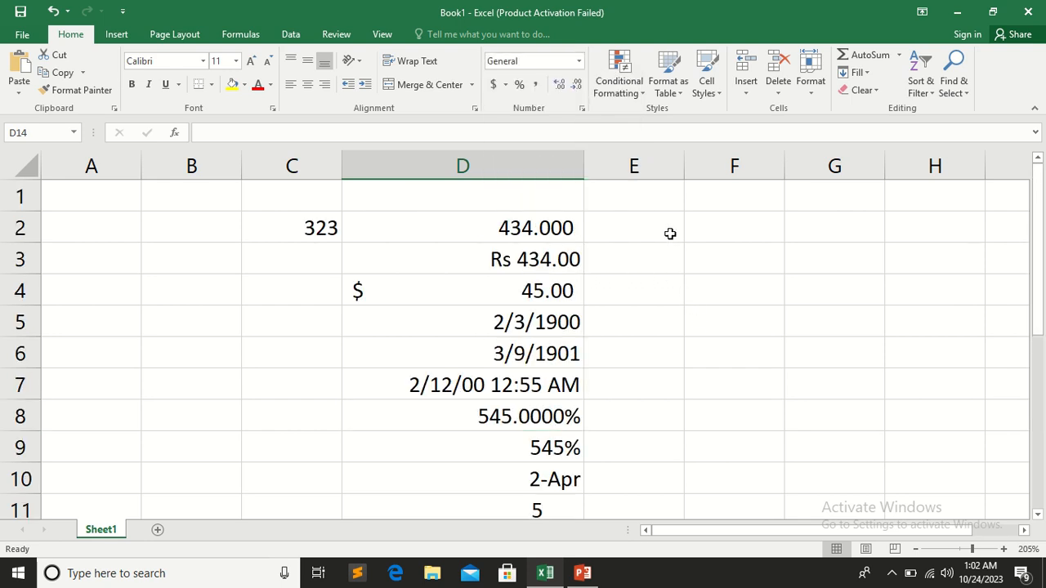
{"action": "left_click", "coordinate": [640, 229]}
{"action": "type", "text": "1"}
{"action": "left_click", "coordinate": [659, 292]}
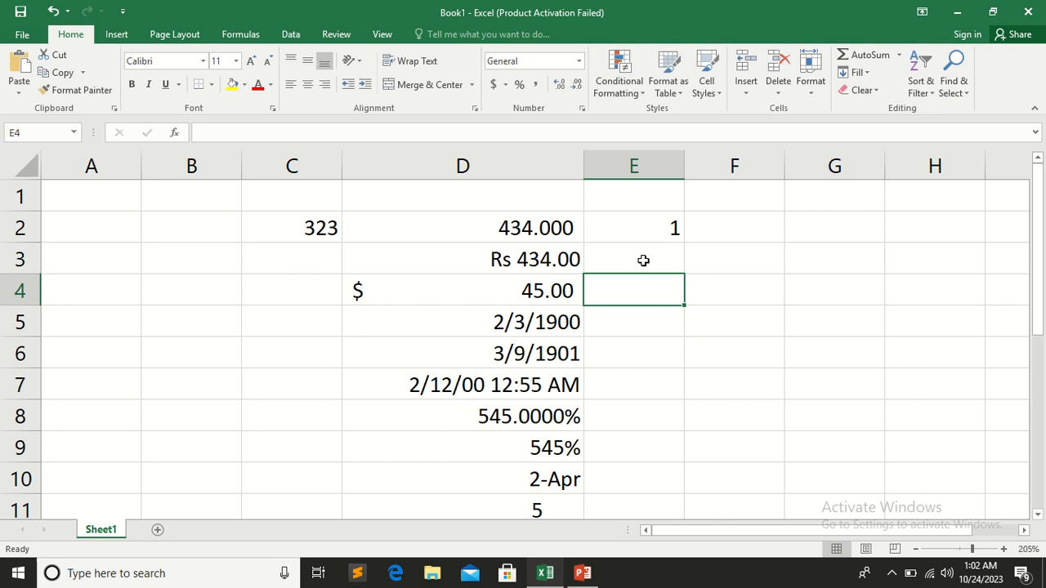
{"action": "left_click", "coordinate": [643, 260]}
{"action": "type", "text": "a"}
{"action": "left_click", "coordinate": [642, 307]}
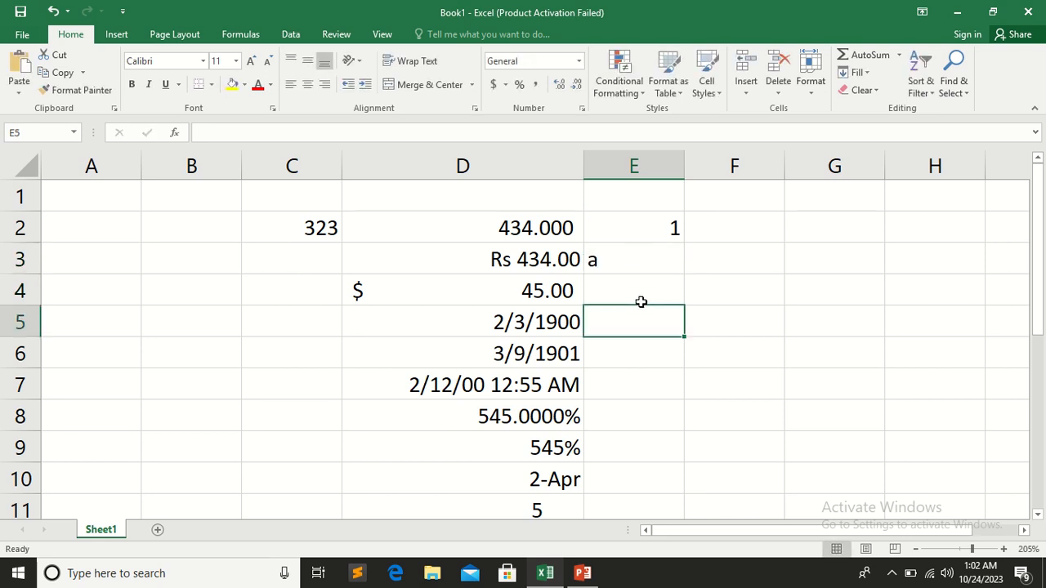
Apply the Text number format to cell E2
{"action": "left_click", "coordinate": [627, 251]}
{"action": "left_click", "coordinate": [629, 227]}
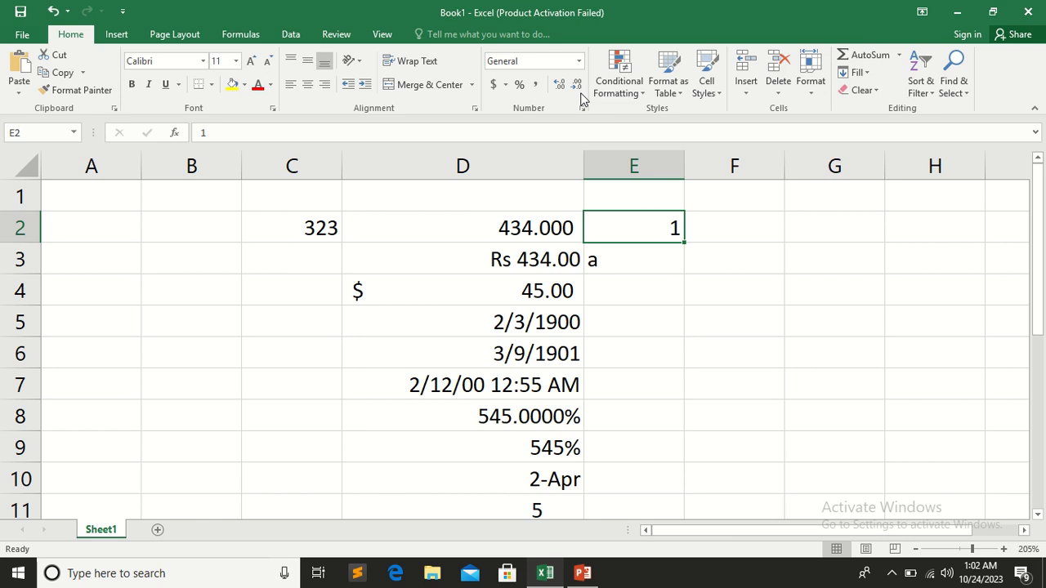
{"action": "left_click", "coordinate": [579, 61]}
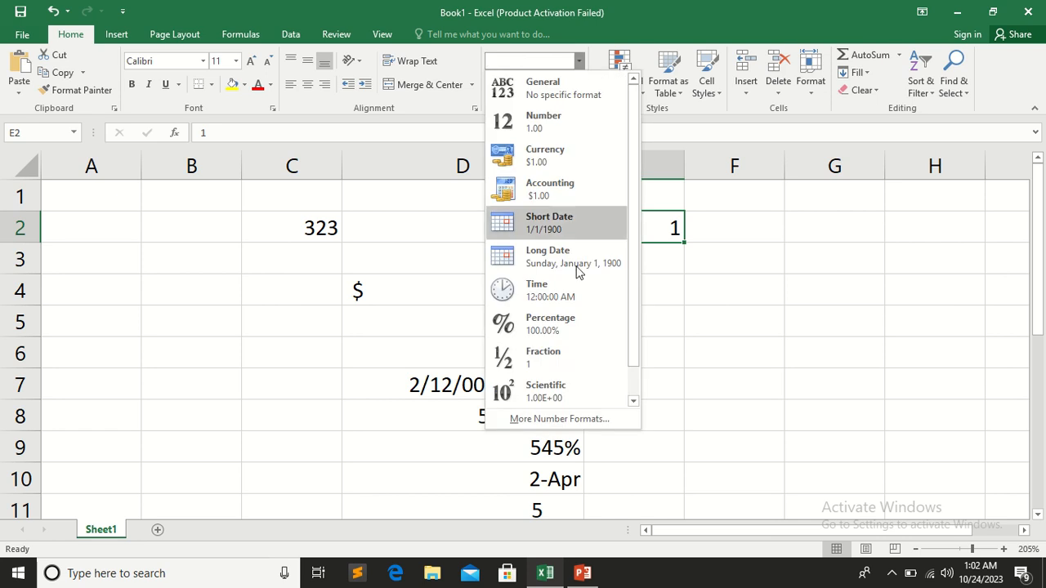
{"action": "scroll", "coordinate": [583, 367], "scroll_direction": "down", "scroll_amount": 1}
{"action": "left_click", "coordinate": [575, 384]}
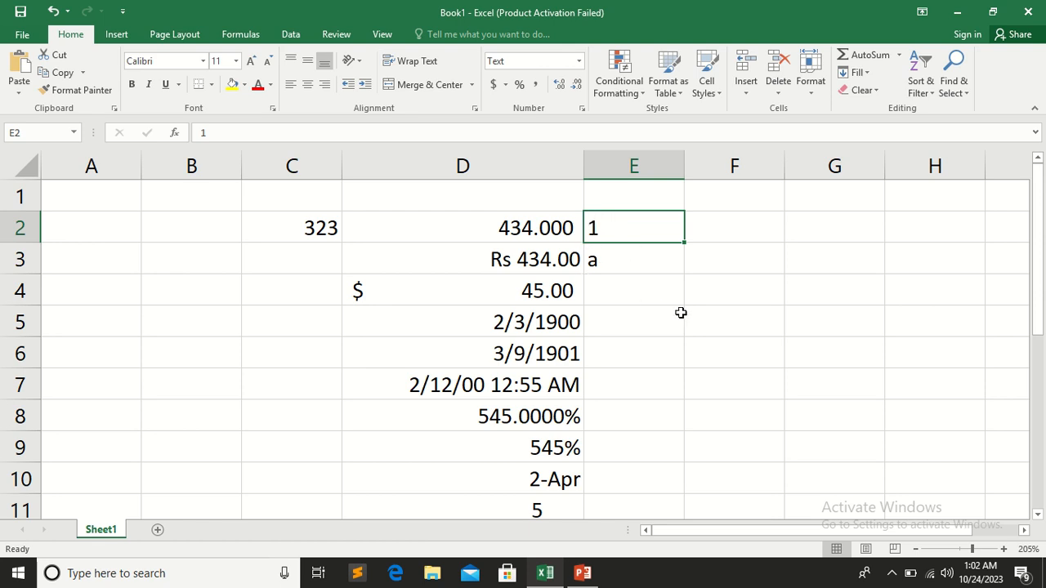
{"action": "left_click", "coordinate": [578, 61]}
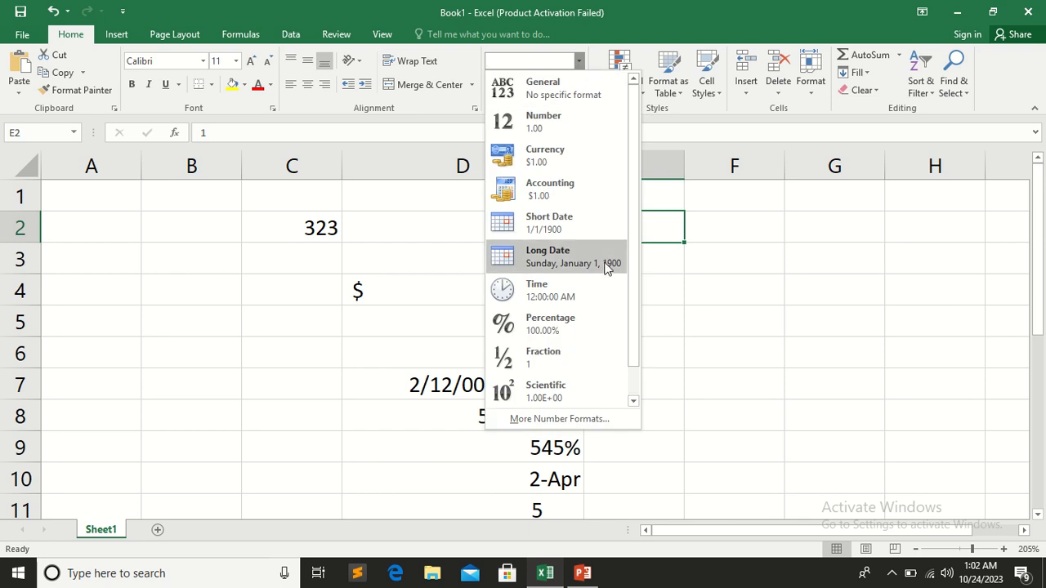
{"action": "left_click_drag", "start_coordinate": [634, 241], "coordinate": [637, 296]}
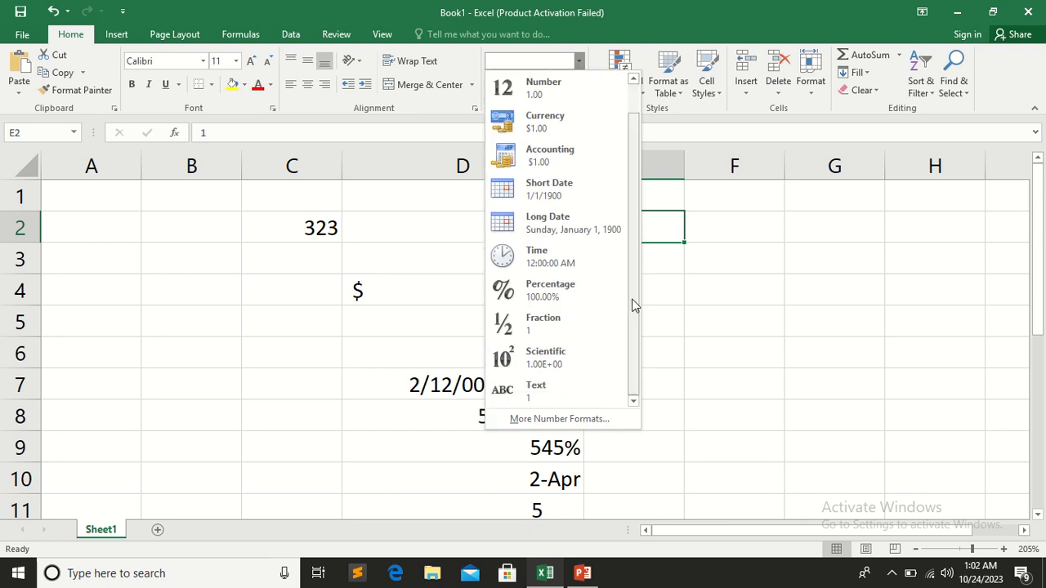
{"action": "left_click", "coordinate": [589, 397]}
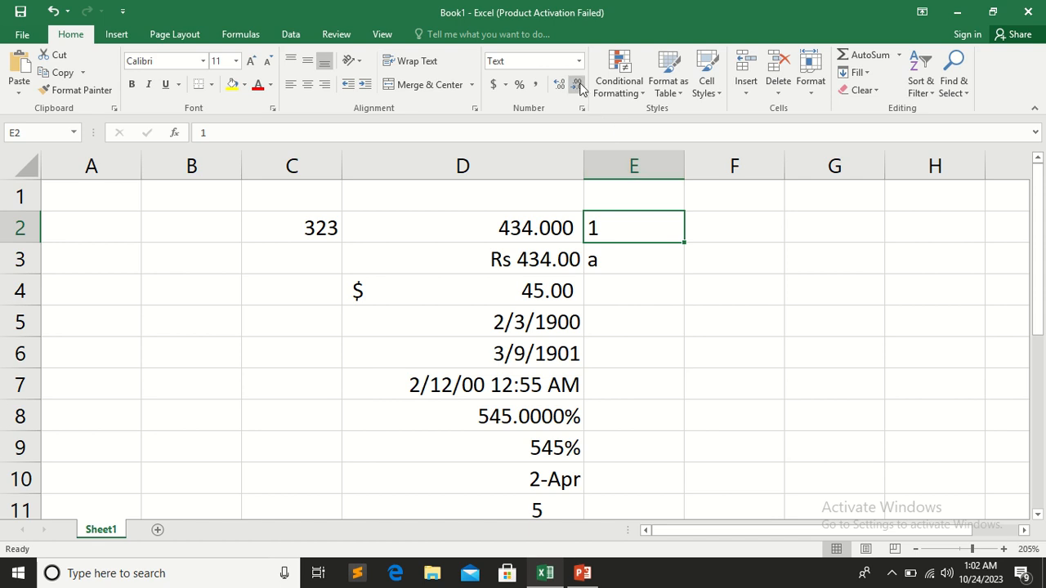
Format cell E4 with the Special category's Phone Number type and enter a sample phone number in it
{"action": "left_click", "coordinate": [626, 297]}
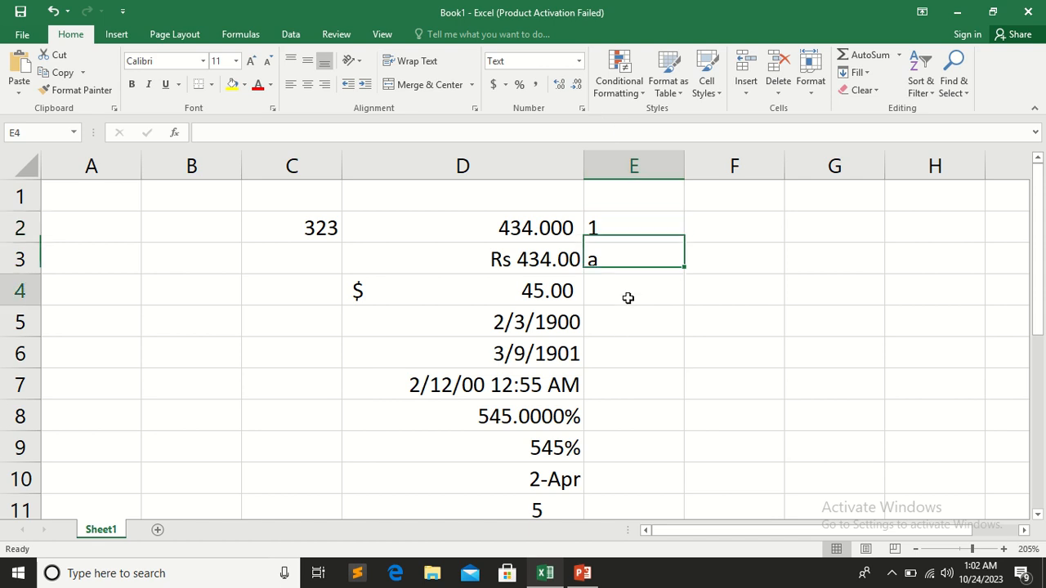
{"action": "left_click", "coordinate": [579, 61]}
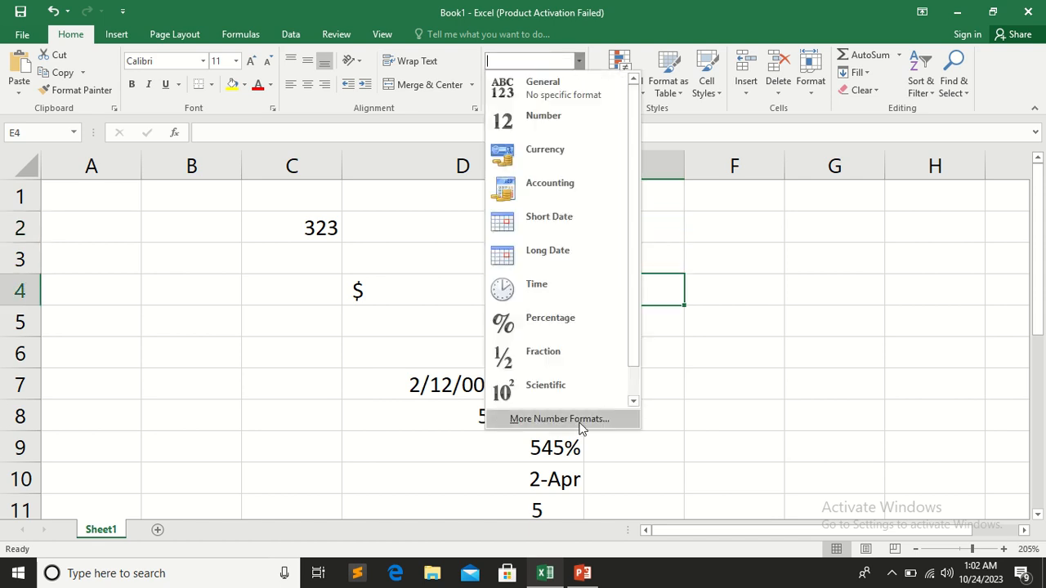
{"action": "left_click", "coordinate": [582, 419]}
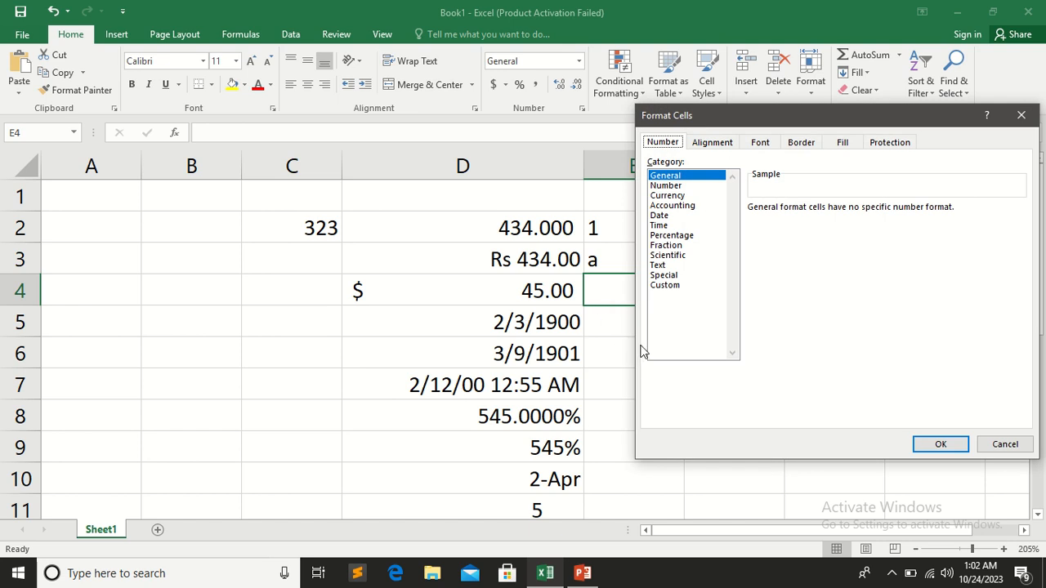
{"action": "left_click", "coordinate": [674, 280]}
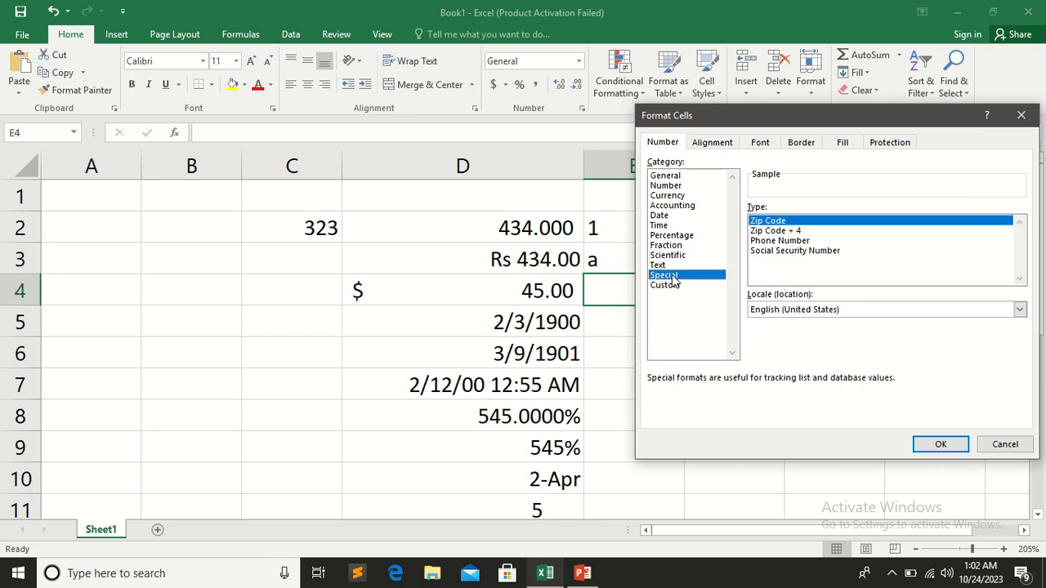
{"action": "left_click", "coordinate": [798, 243]}
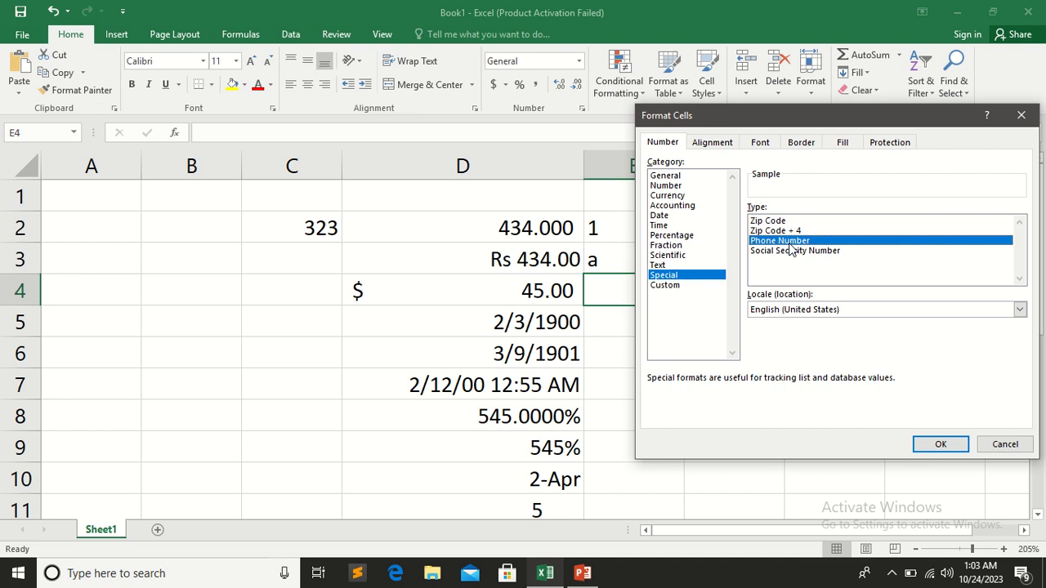
{"action": "left_click", "coordinate": [940, 446]}
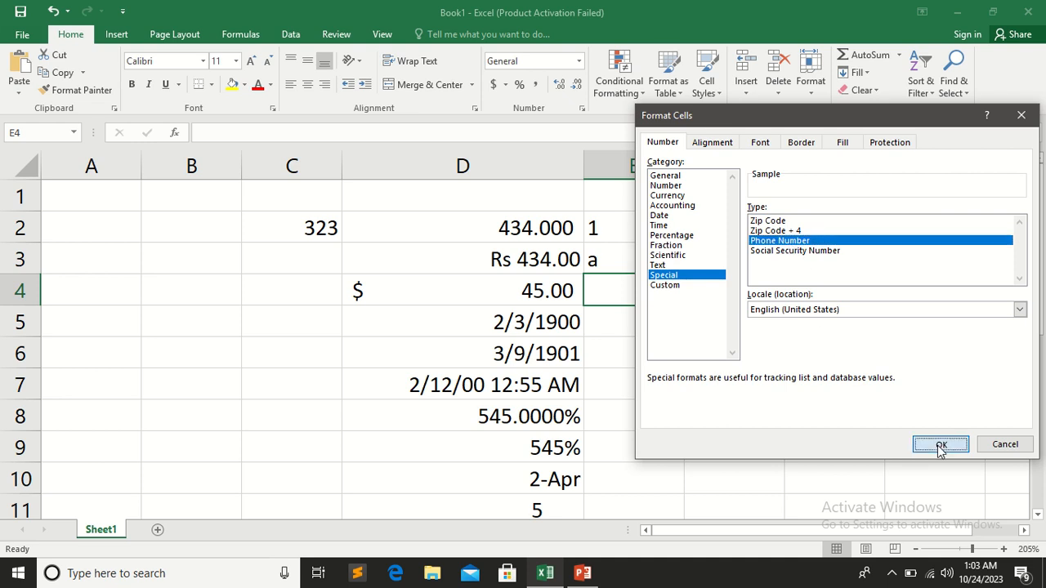
{"action": "type", "text": "34343434343434"}
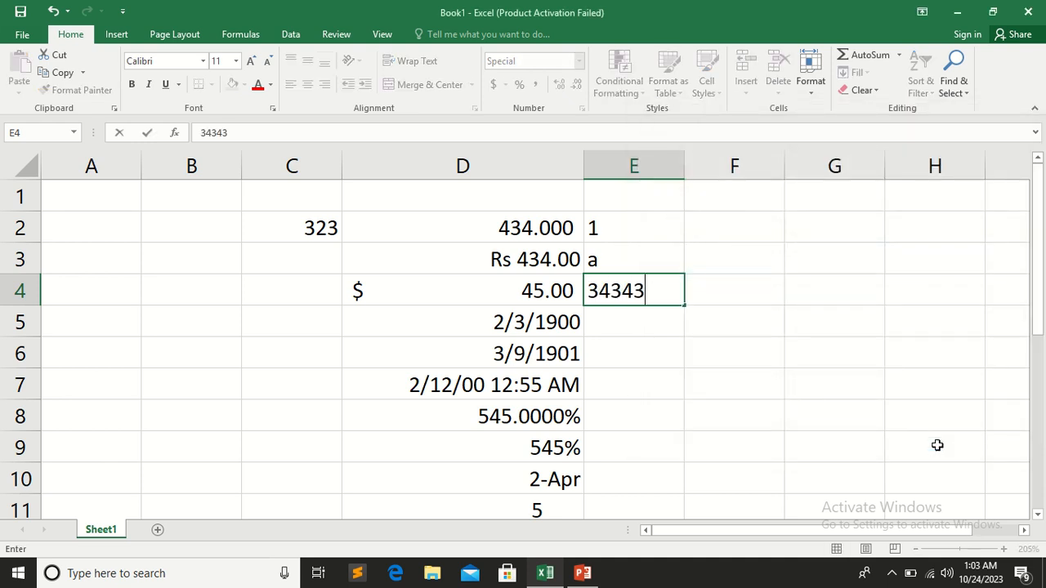
{"action": "left_click", "coordinate": [844, 441]}
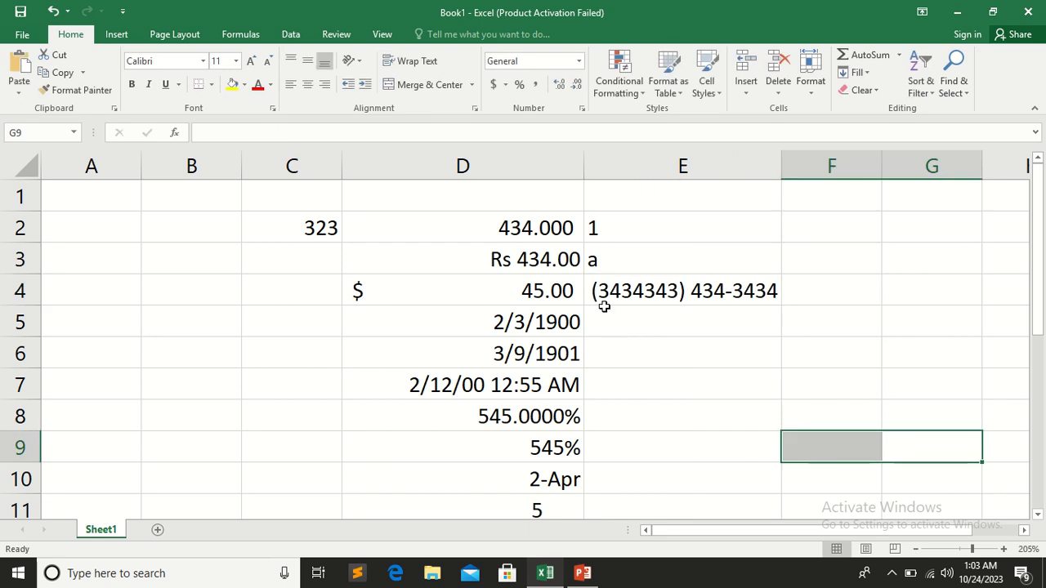
{"action": "left_click", "coordinate": [688, 319]}
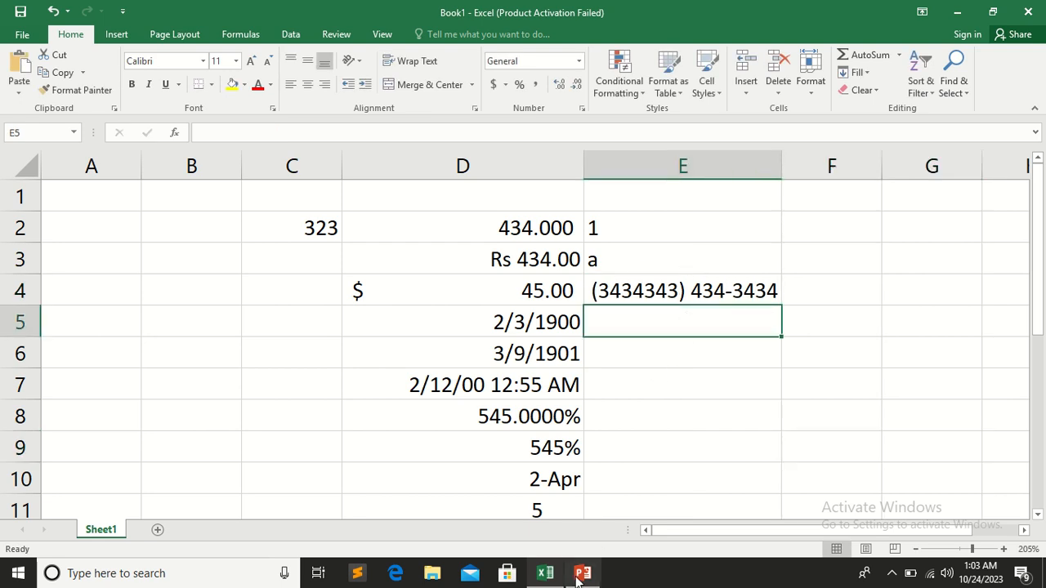
{"action": "left_click", "coordinate": [578, 60]}
{"action": "left_click", "coordinate": [546, 420]}
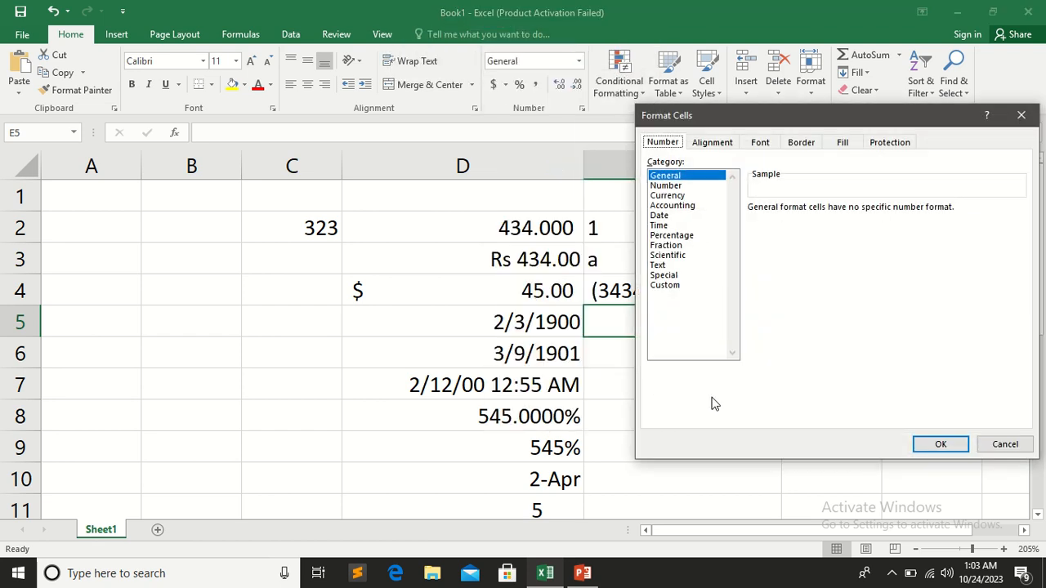
{"action": "left_click", "coordinate": [680, 288]}
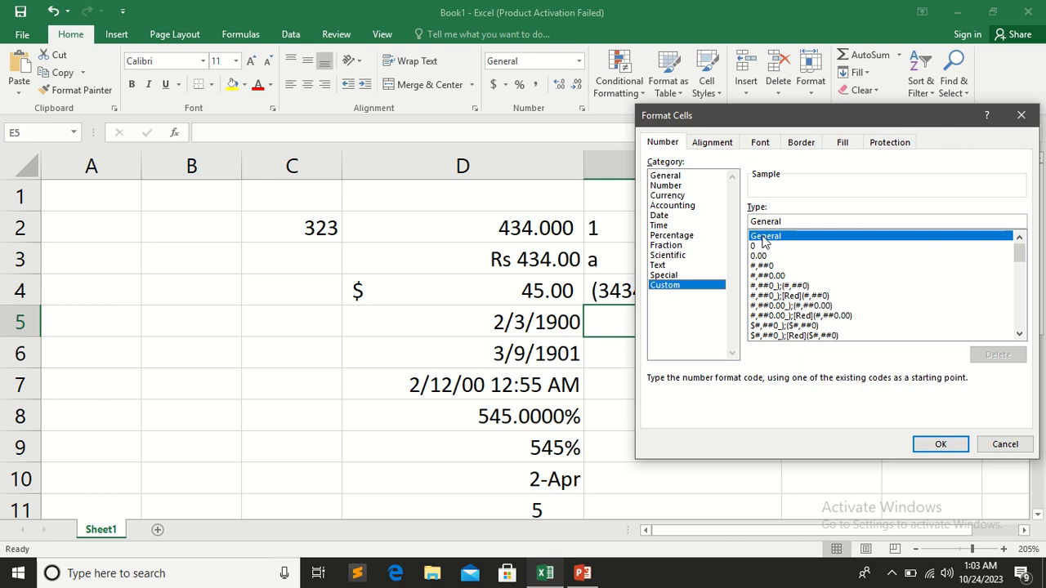
{"action": "left_click_drag", "start_coordinate": [790, 222], "coordinate": [744, 222]}
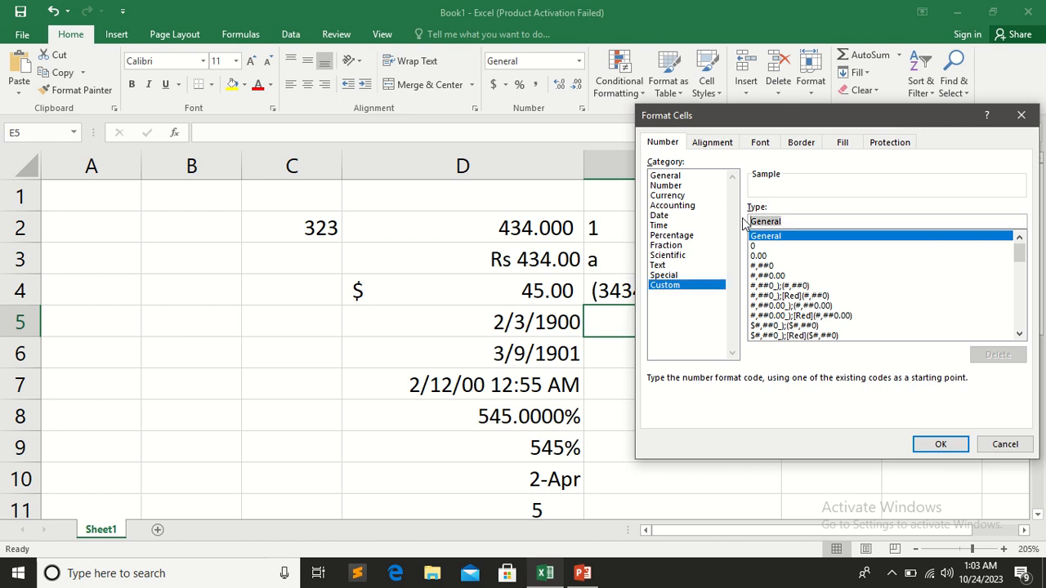
{"action": "key", "text": "BackSpace"}
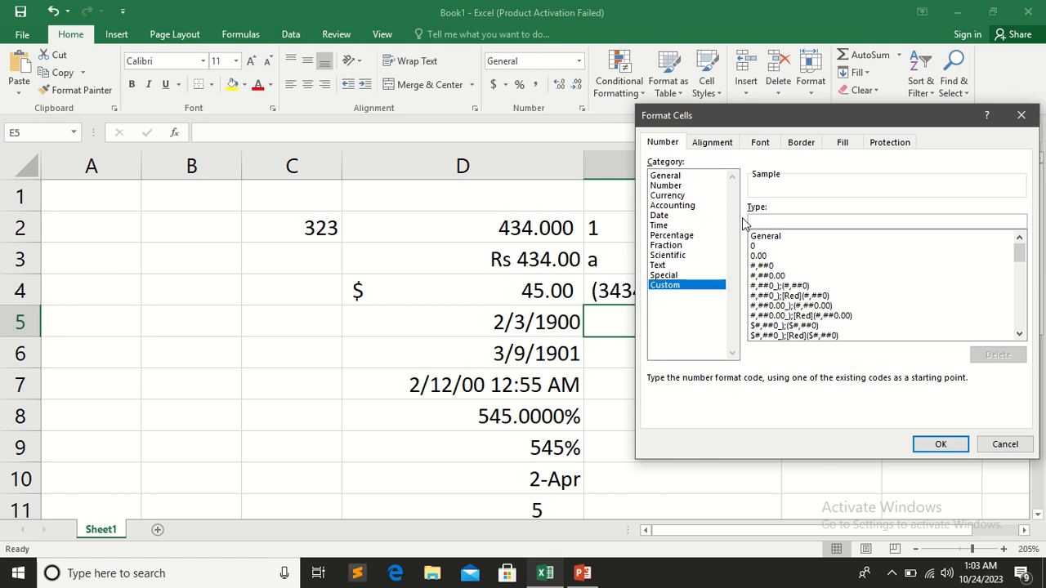
{"action": "type", "text": "00000-0000000-0"}
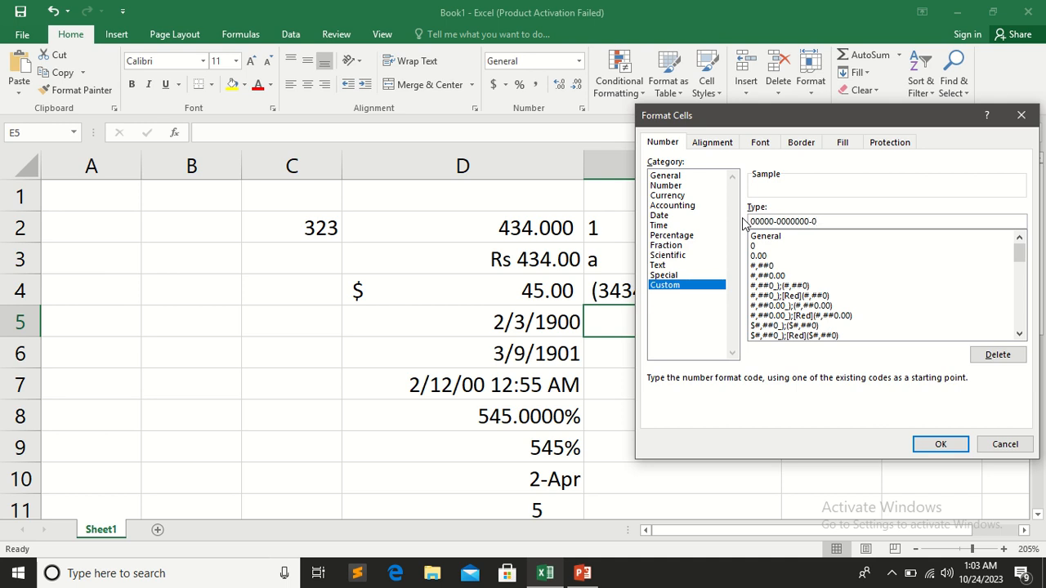
{"action": "left_click", "coordinate": [941, 443]}
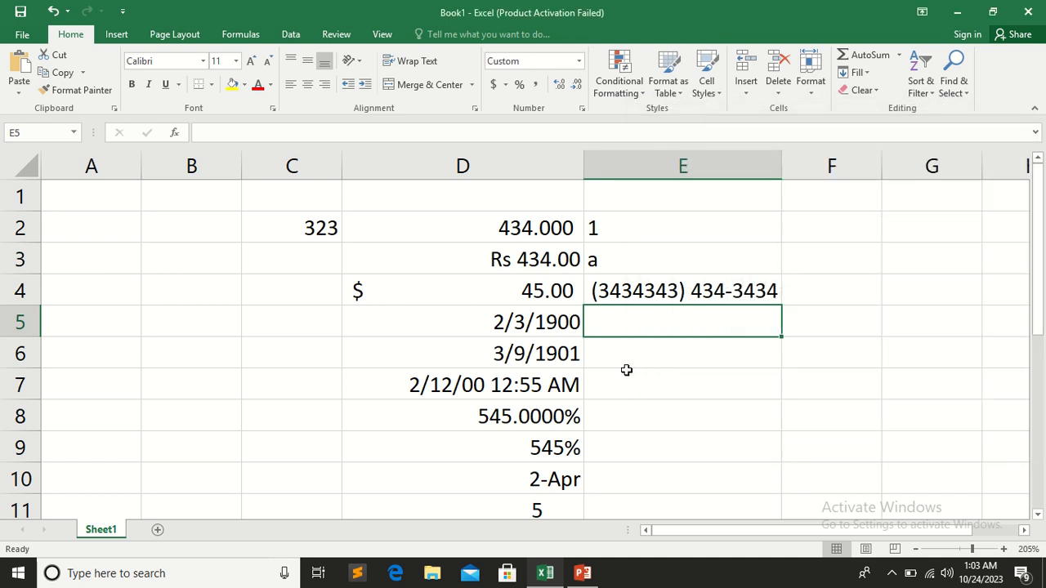
Enter a sample ID-style number in the custom-formatted cell E5
{"action": "type", "text": "45454"}
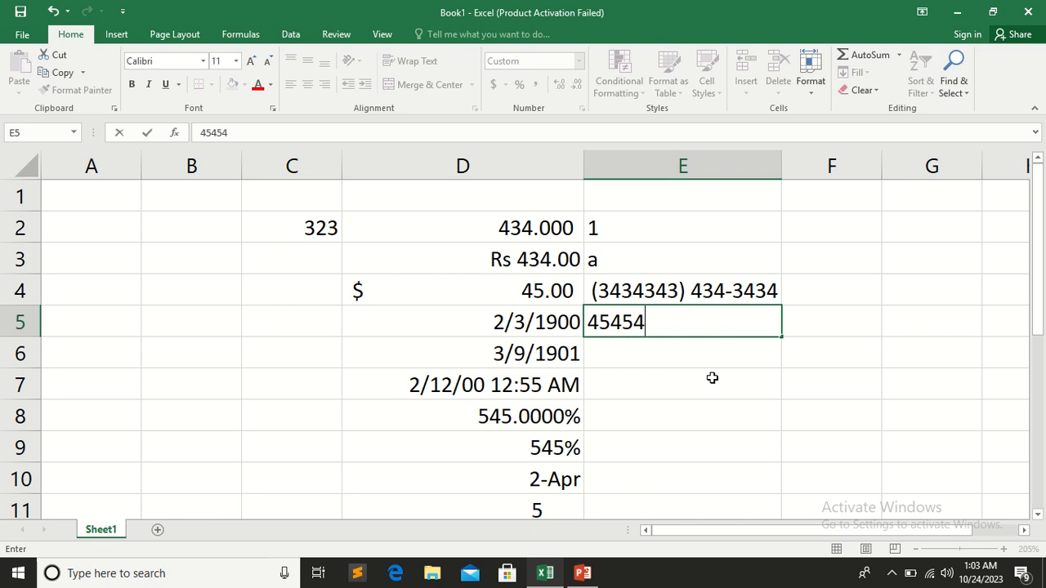
{"action": "type", "text": "5-4545454-5"}
{"action": "left_click", "coordinate": [711, 378]}
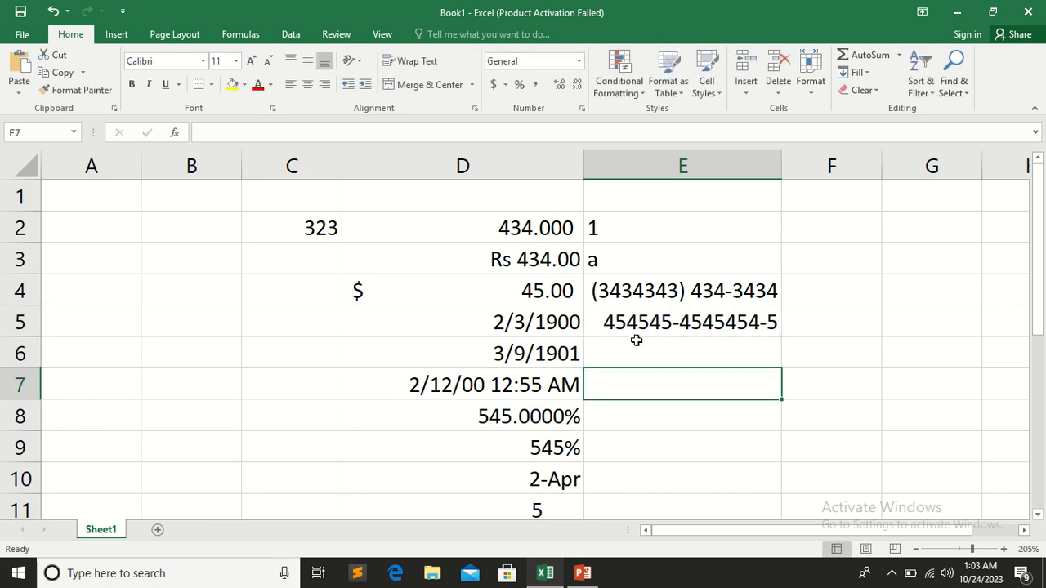
Review the Custom format codes in the detailed number format settings for cell E6 and close them without changes
{"action": "left_click", "coordinate": [634, 341]}
{"action": "left_click", "coordinate": [579, 61]}
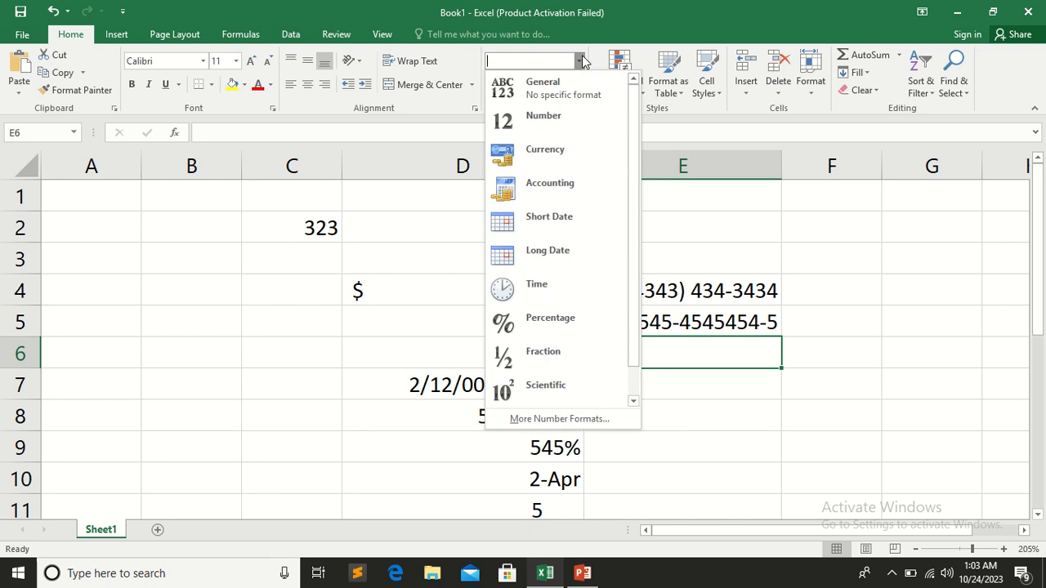
{"action": "left_click", "coordinate": [601, 419]}
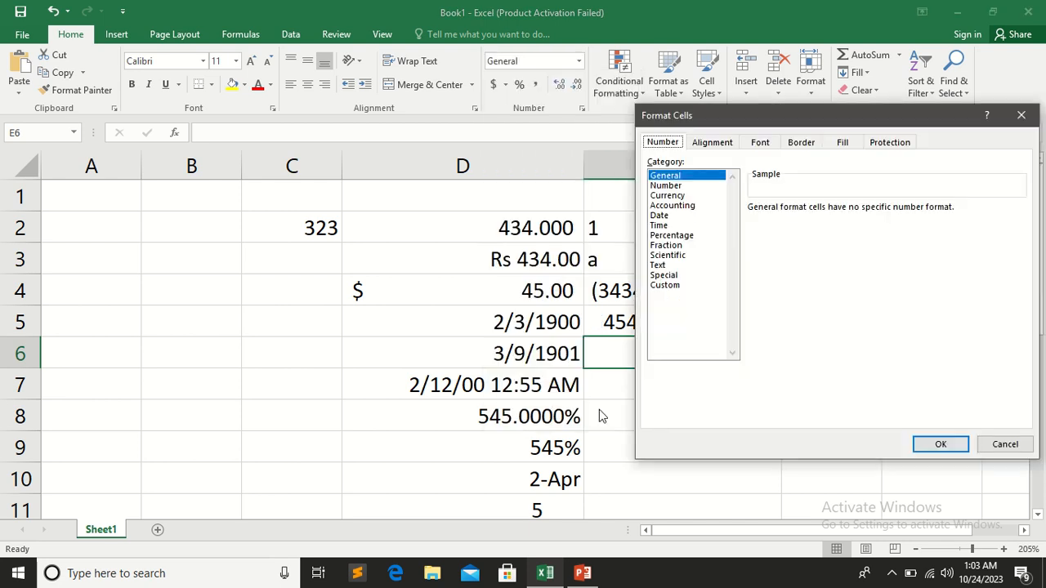
{"action": "left_click", "coordinate": [688, 285]}
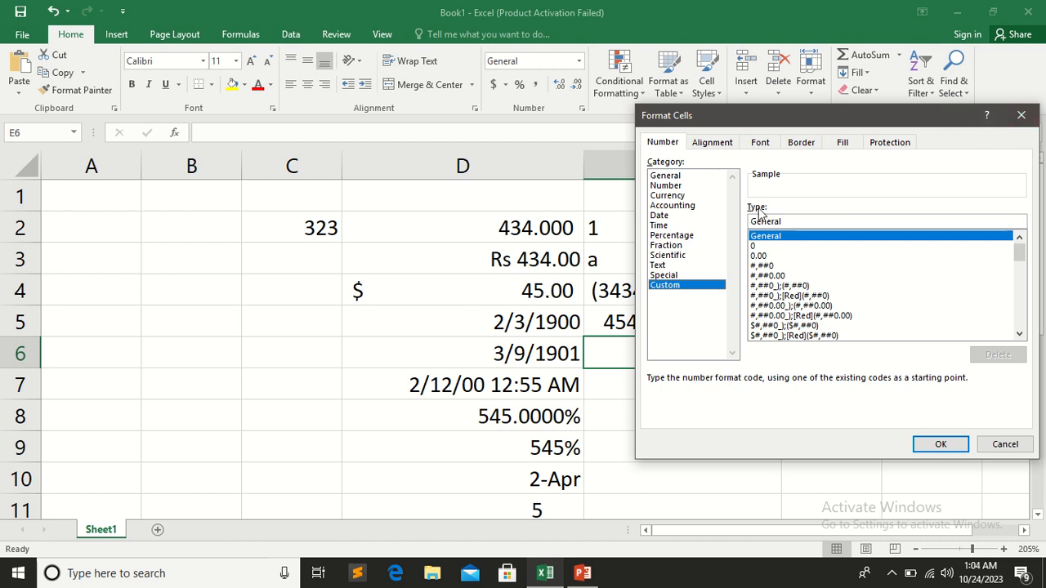
{"action": "left_click", "coordinate": [1021, 115]}
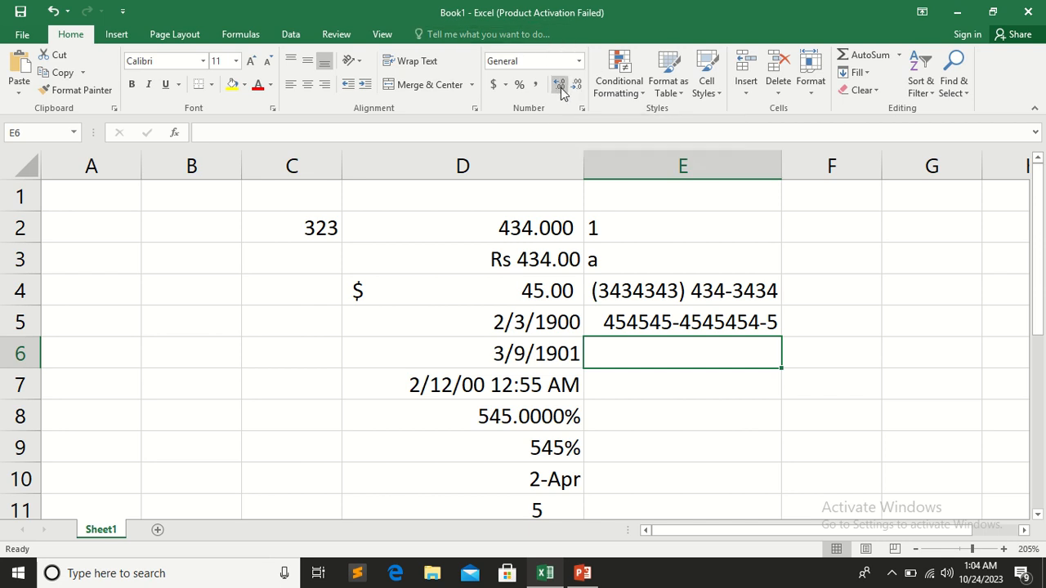
Apply the ¥ Chinese (PRC) accounting format to cell E6 and enter 43434 in it
{"action": "left_click", "coordinate": [505, 85]}
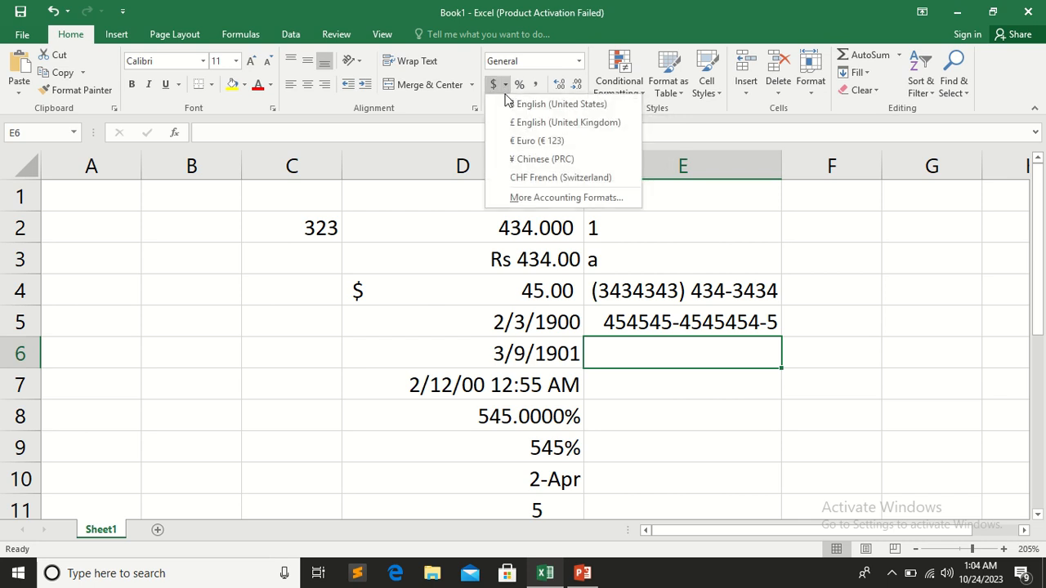
{"action": "left_click", "coordinate": [537, 160]}
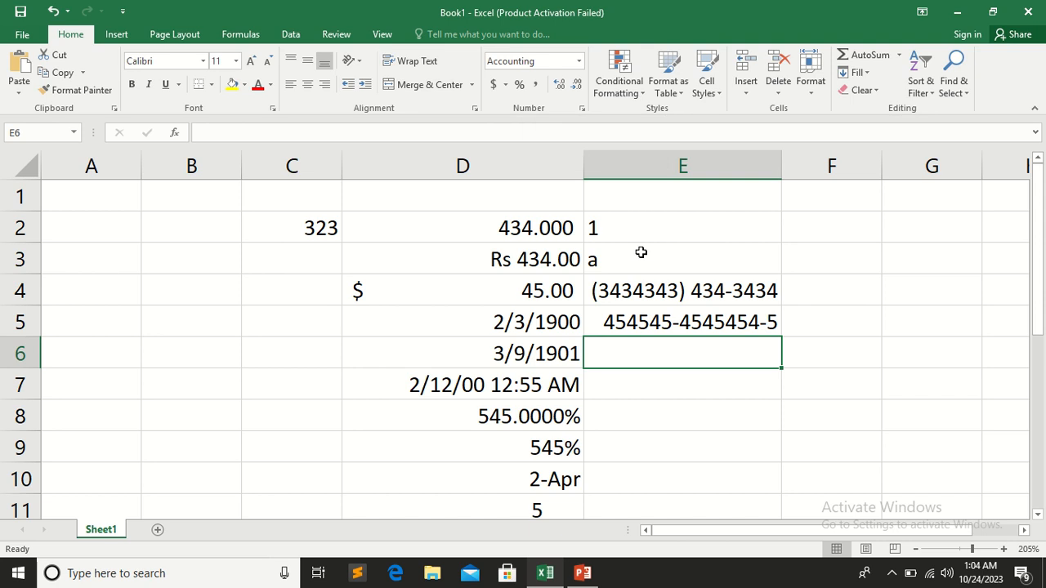
{"action": "type", "text": "43434"}
{"action": "left_click", "coordinate": [680, 413]}
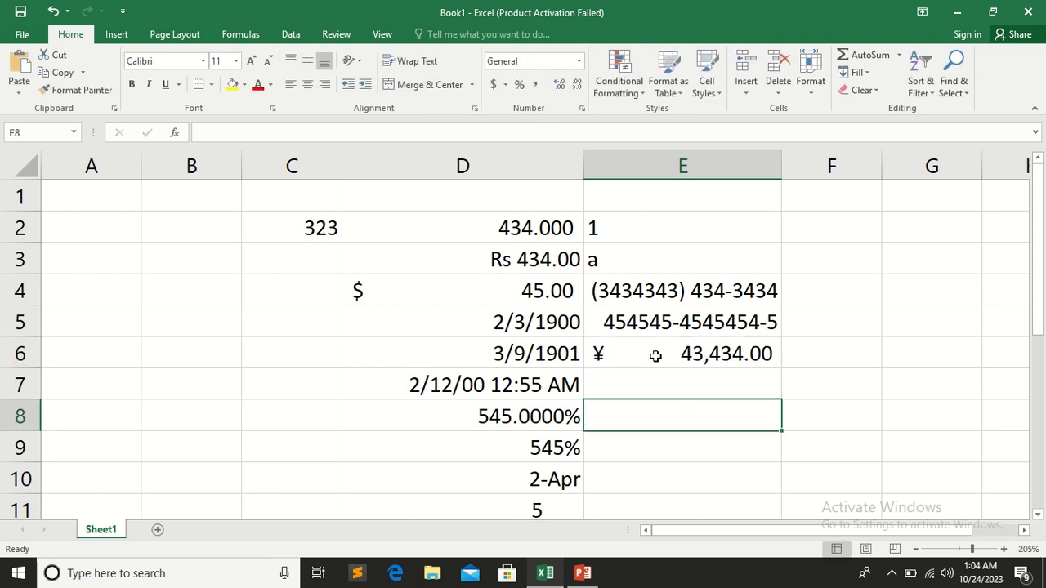
Open the detailed number format settings for cell E8 and close them without changes
{"action": "left_click", "coordinate": [577, 63]}
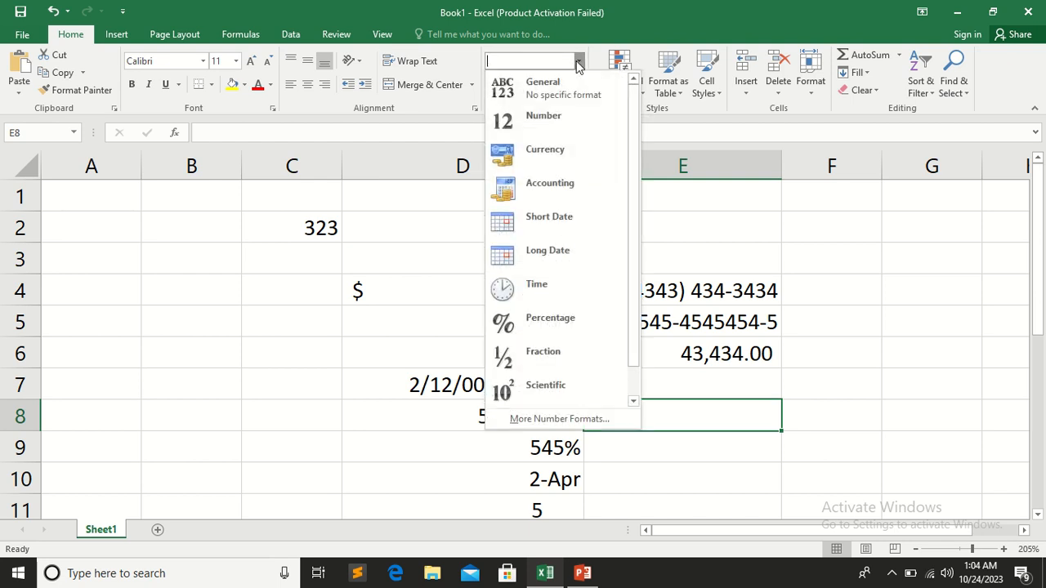
{"action": "left_click", "coordinate": [588, 419]}
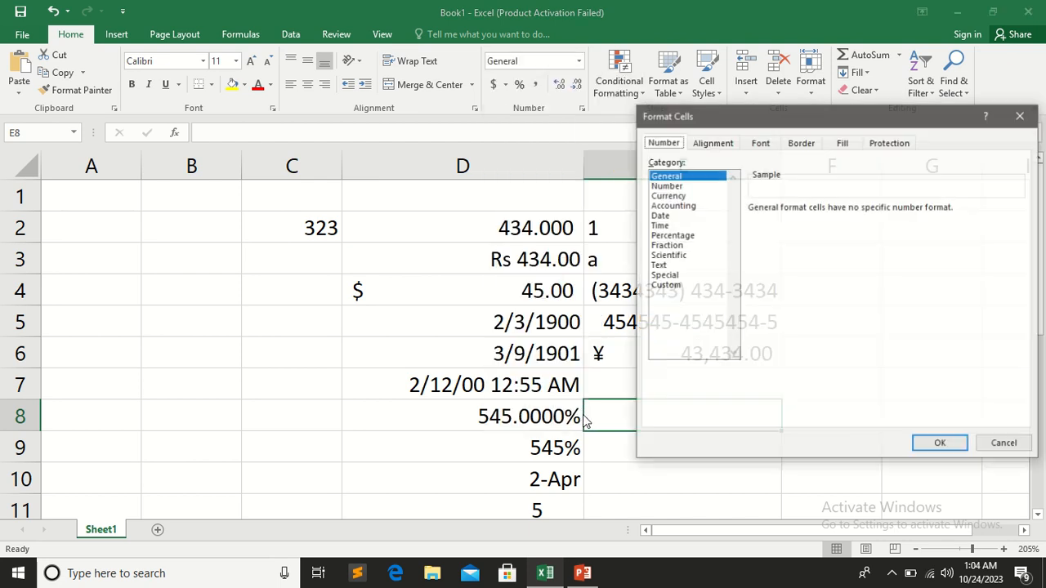
{"action": "left_click", "coordinate": [1021, 115]}
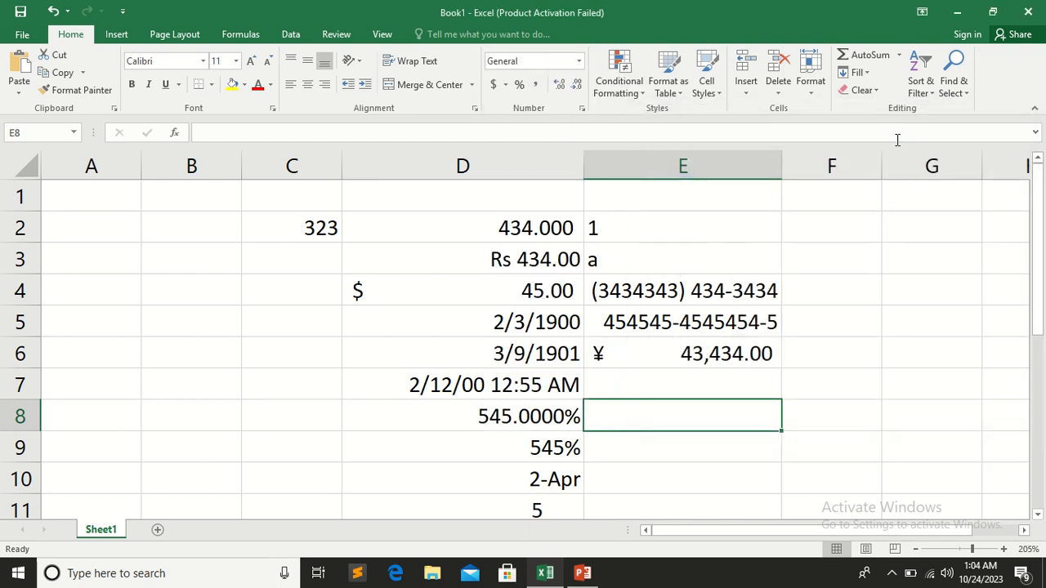